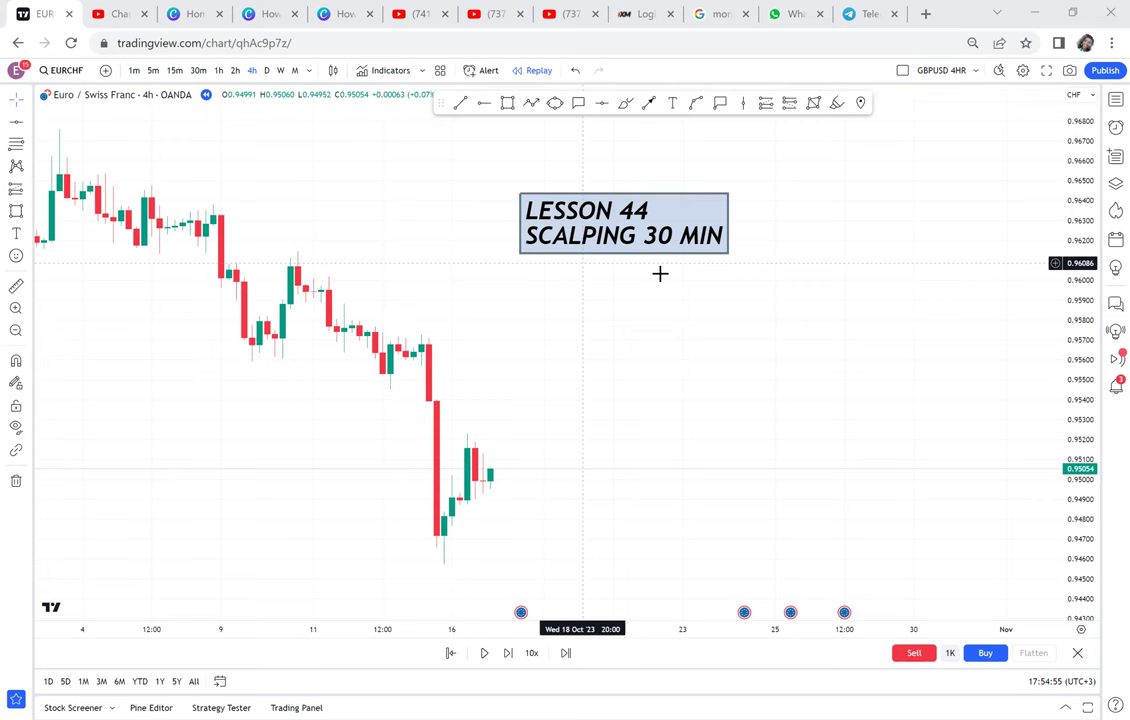
Shift the "LESSON 44 SCALPING 30 MIN" label slightly closer to the latest candles.
scroll(553, 296, "down", 1)
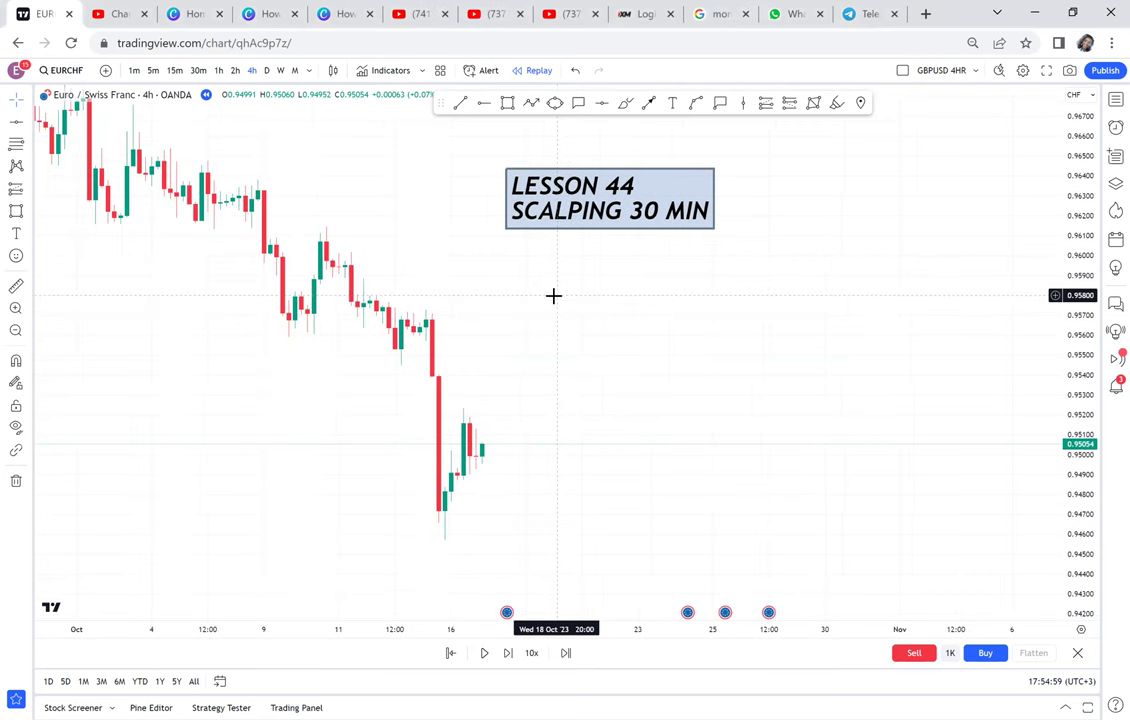
left_click_drag(509, 177, 466, 172)
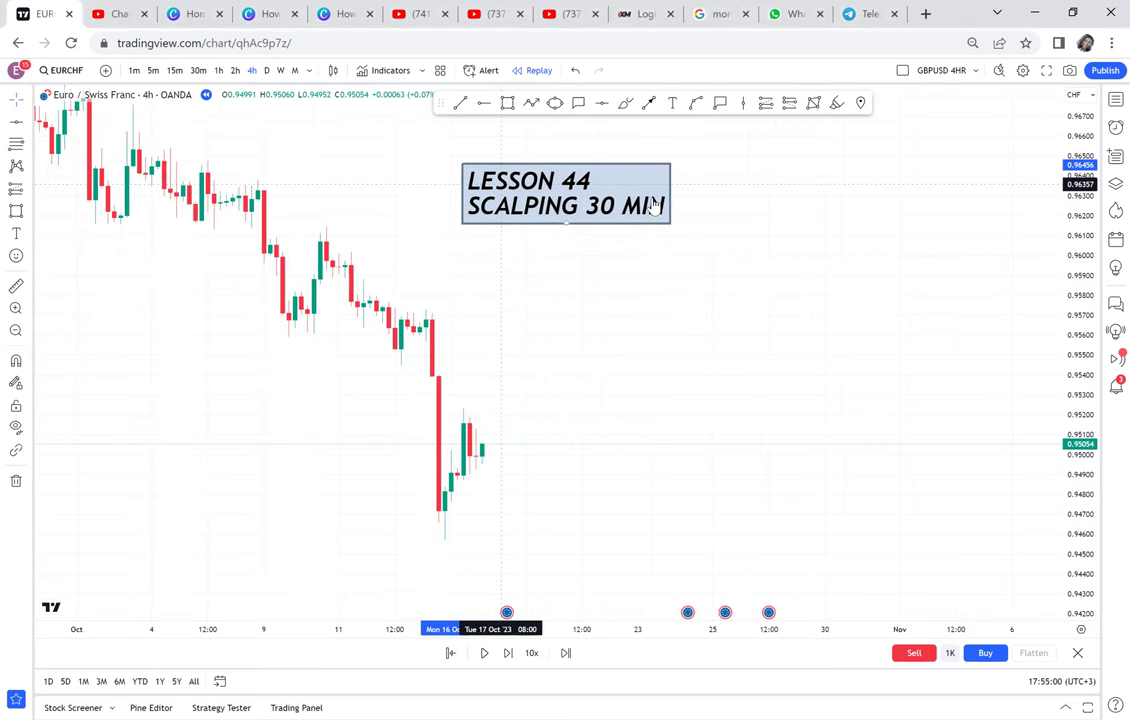
left_click_drag(699, 202, 655, 193)
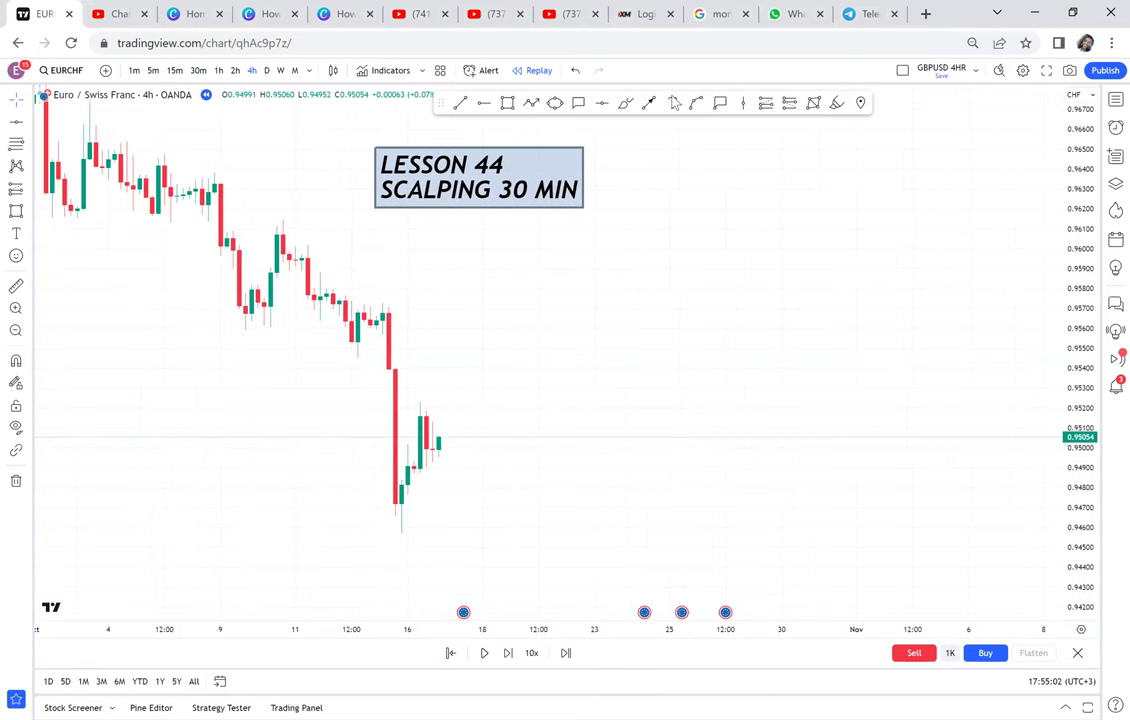
Place a new text note below the lesson label with the first line "1. TREND".
left_click(545, 272)
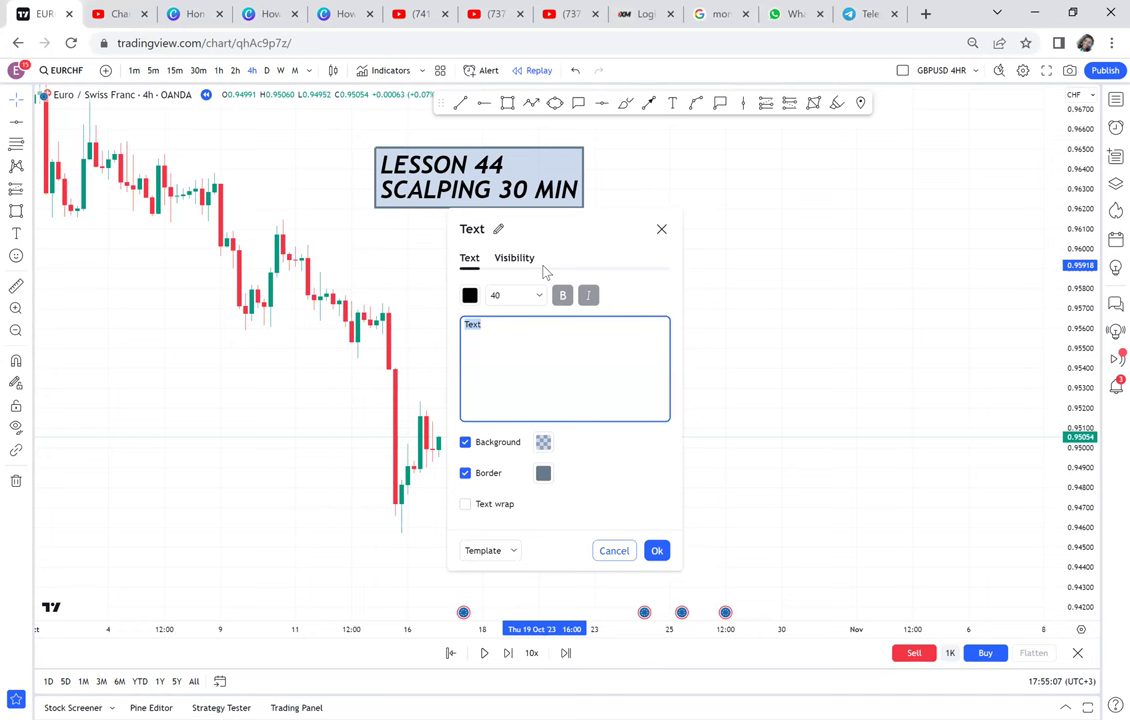
type("1.")
type("DO")
key("BackSpace")
key("BackSpace")
type("TREND")
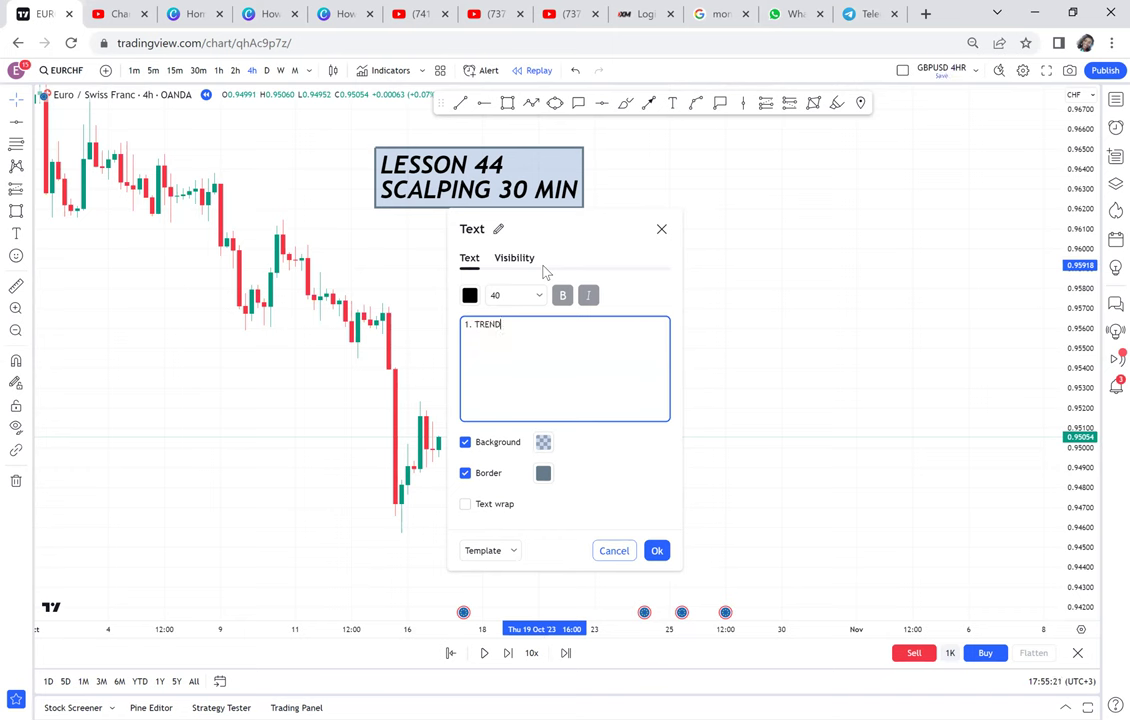
Add the line "DOWNTREND ( SUPPORT BOS)" beneath the first heading of the note.
key("Return")
type("DOWNTREND")
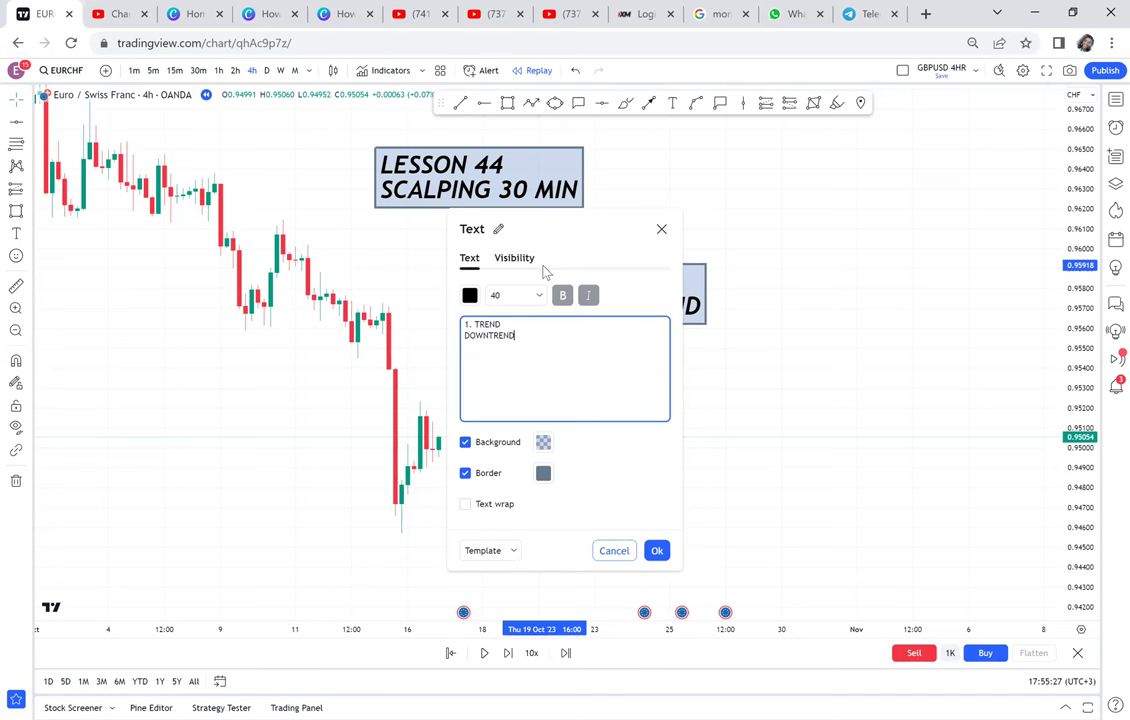
type(" (")
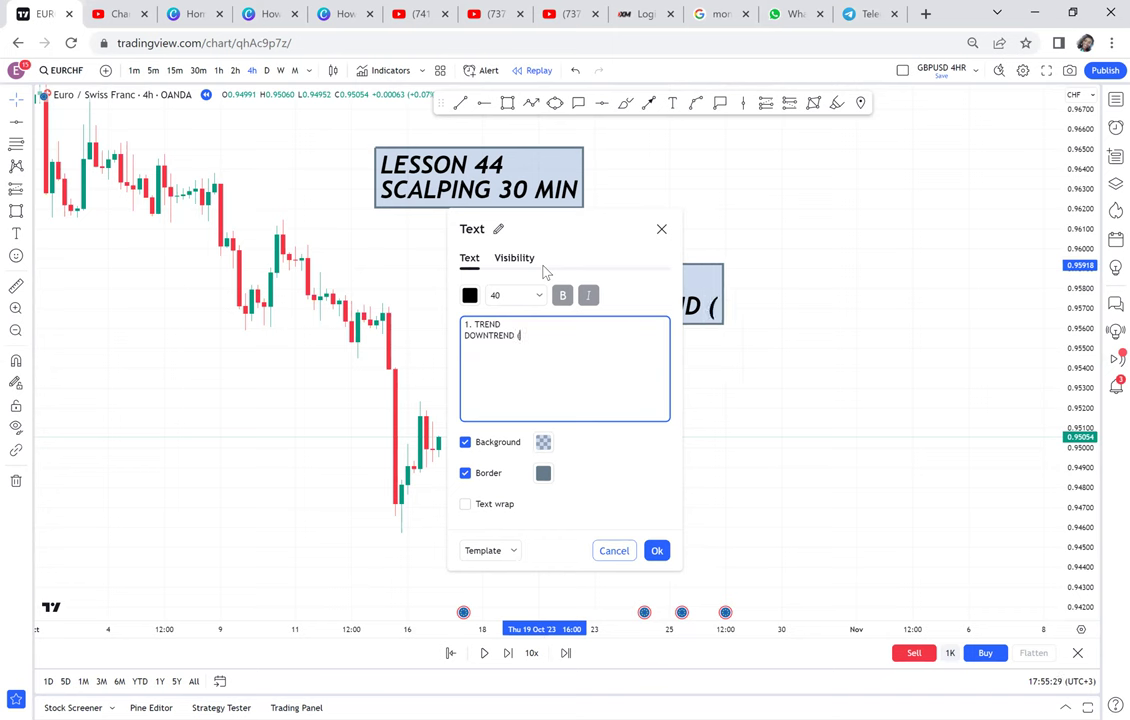
type(" SUPPOR")
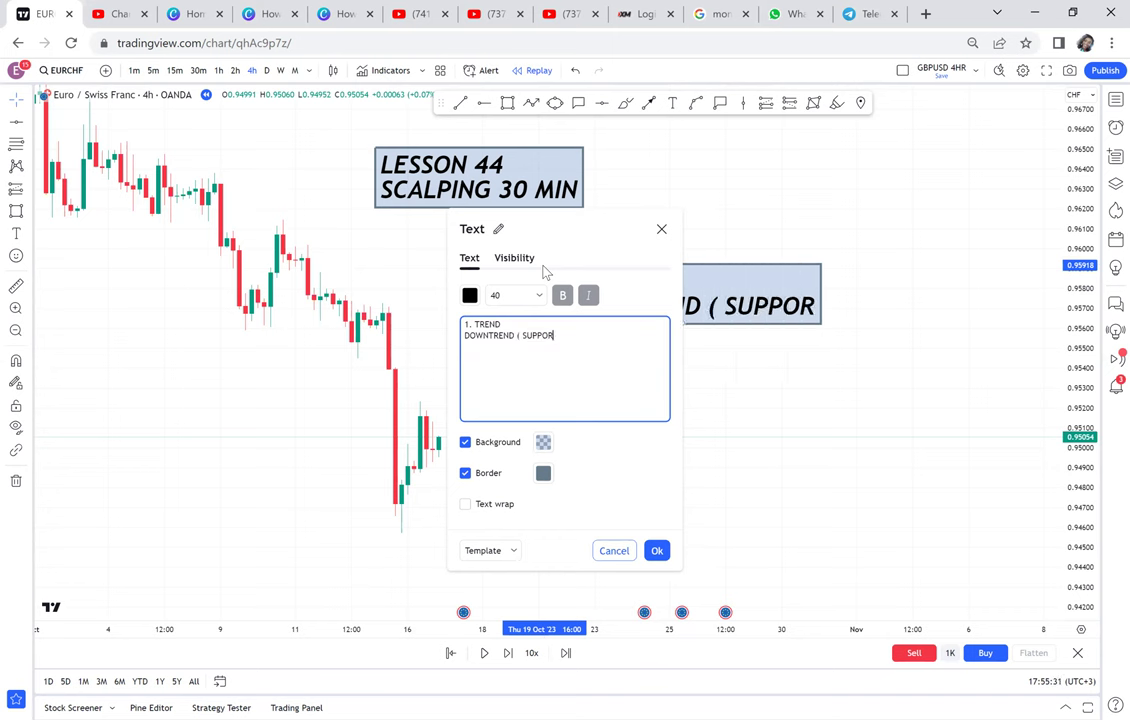
type("T B")
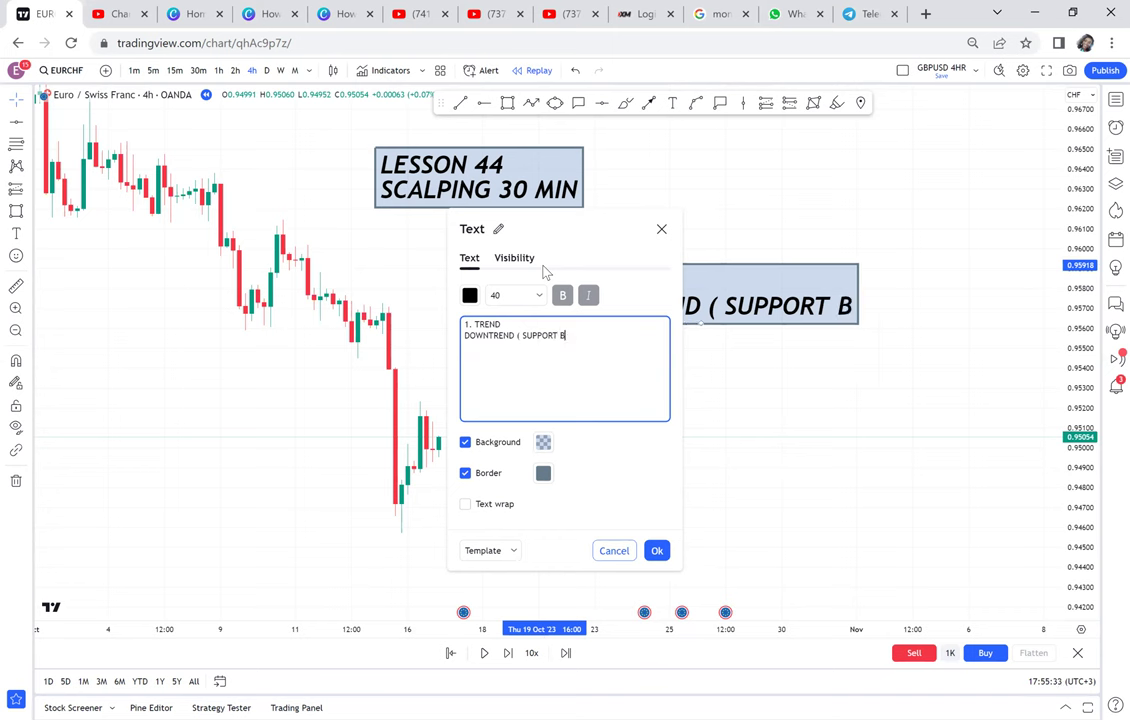
type("OS)")
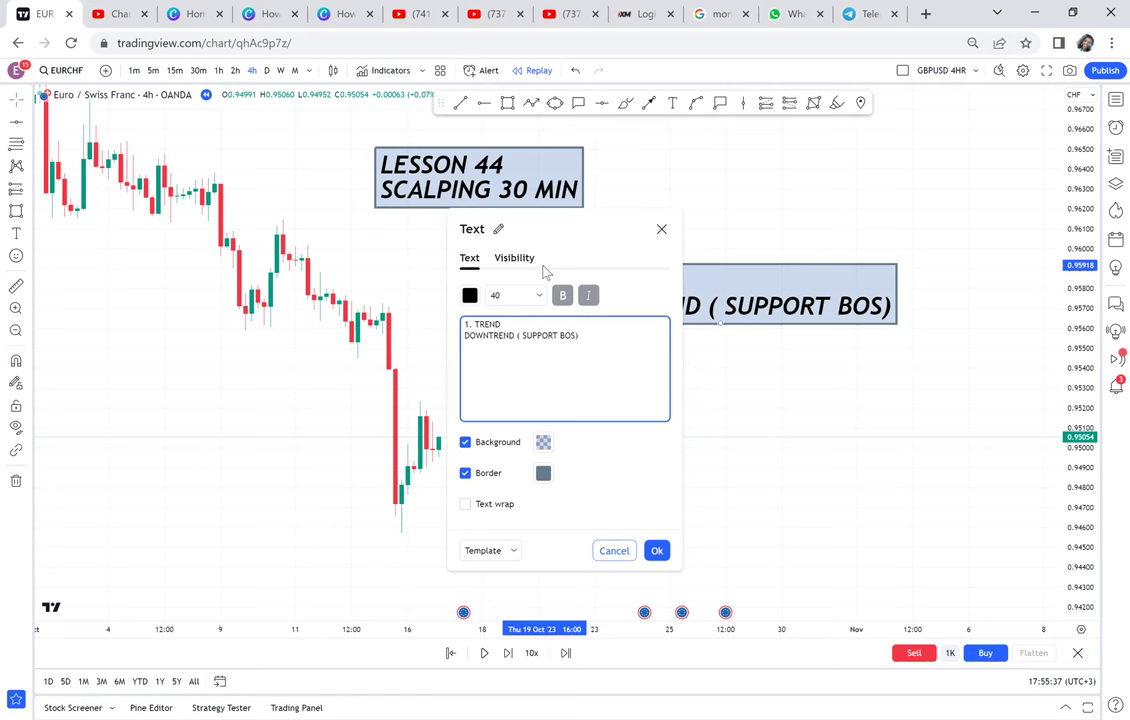
Add a blank line and a second item reading "2. USE 4 HR TO MARK RESISTANCE" to the note.
key("Return")
type("2. ")
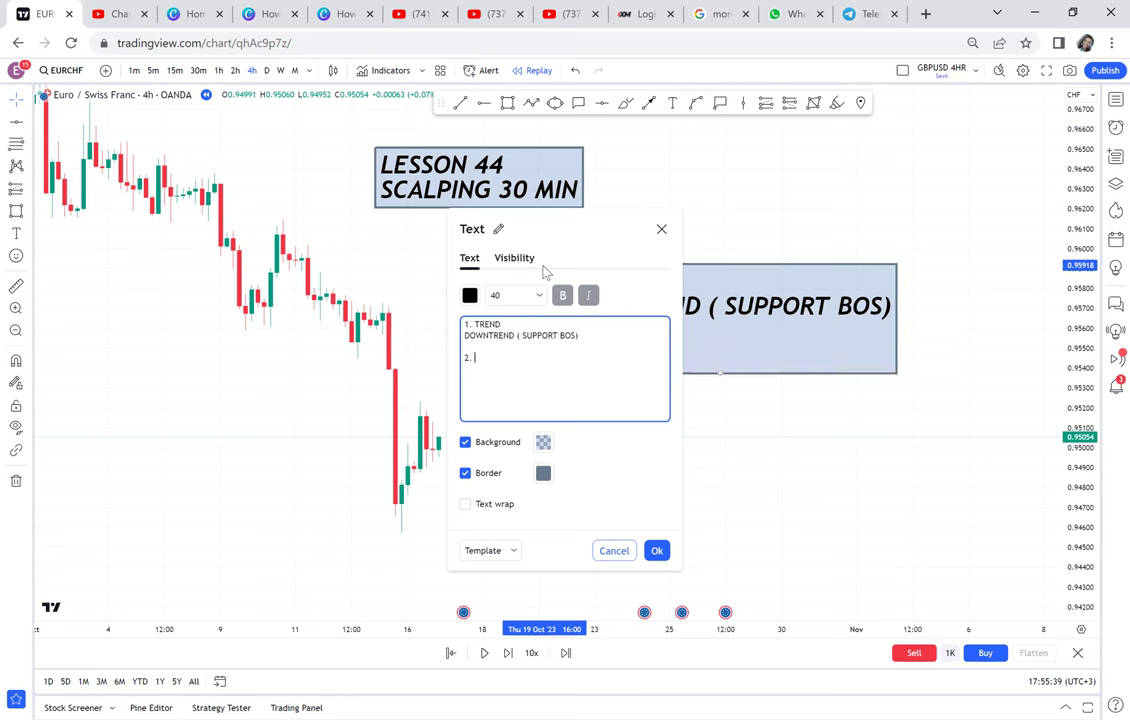
type("USE 4 HR TH")
key("BackSpace")
type("O MA")
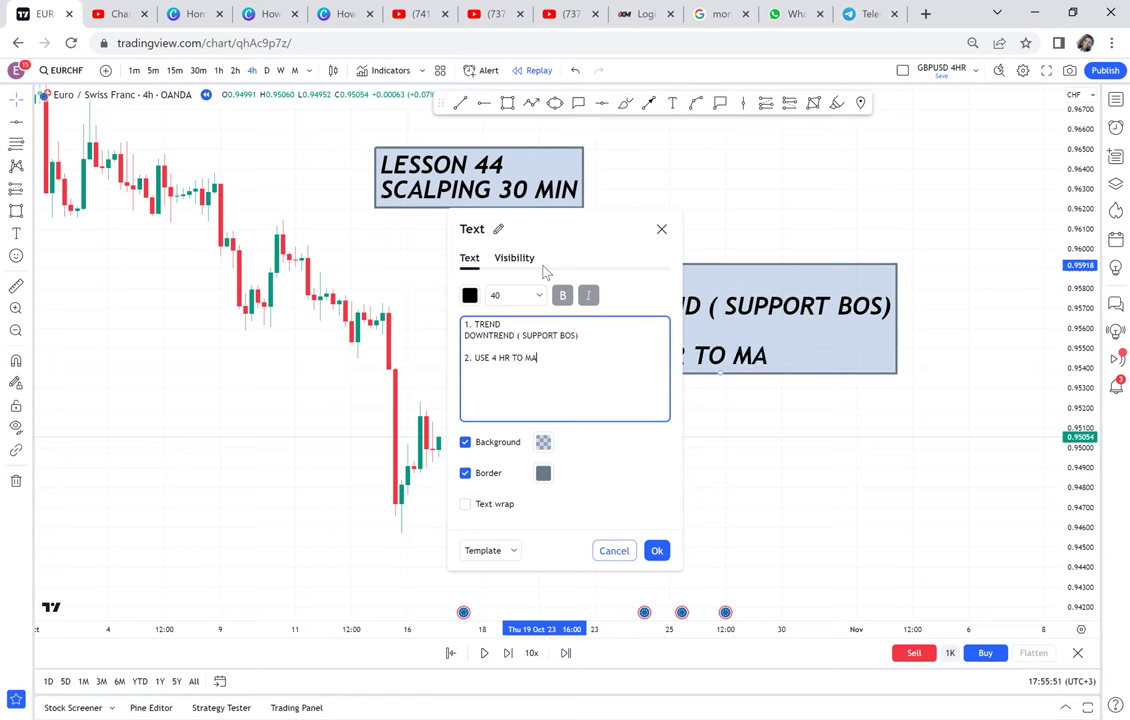
type("K")
key("BackSpace")
type("RK")
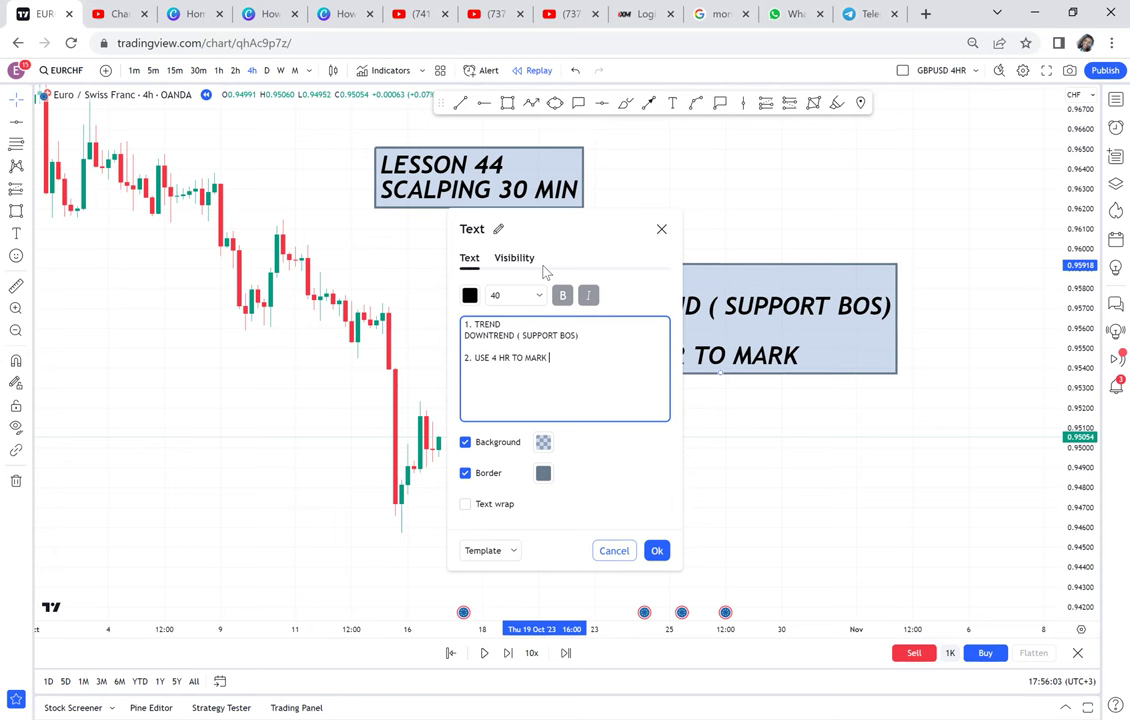
type("RE")
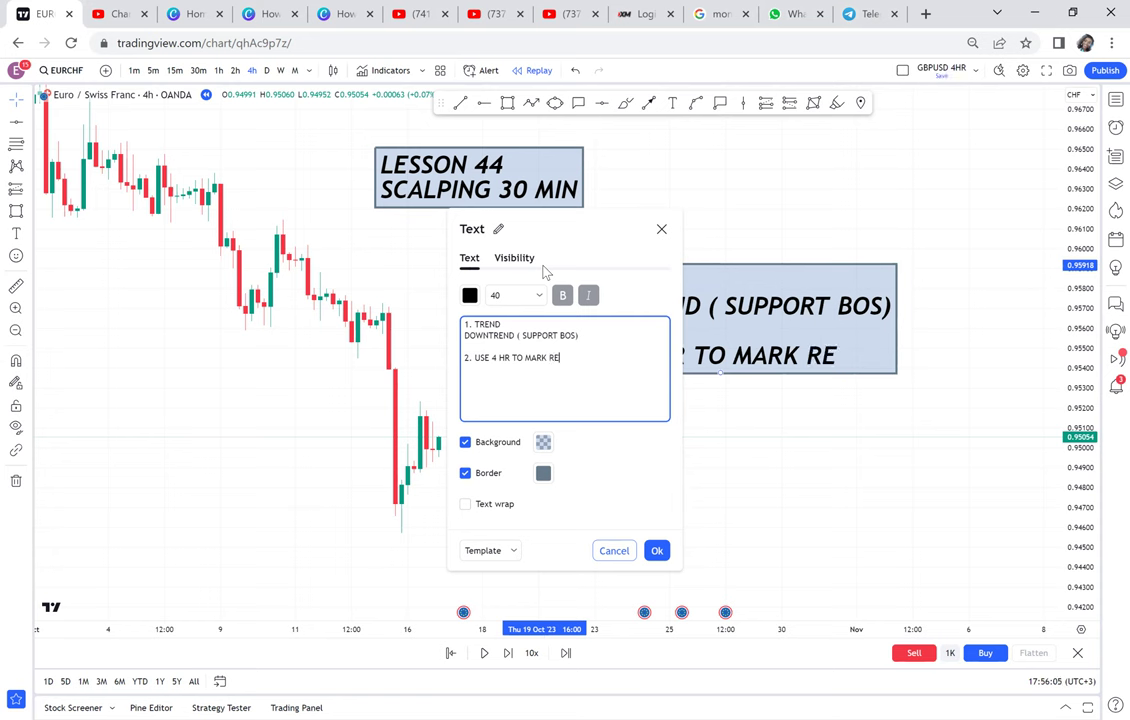
type("SISTAN")
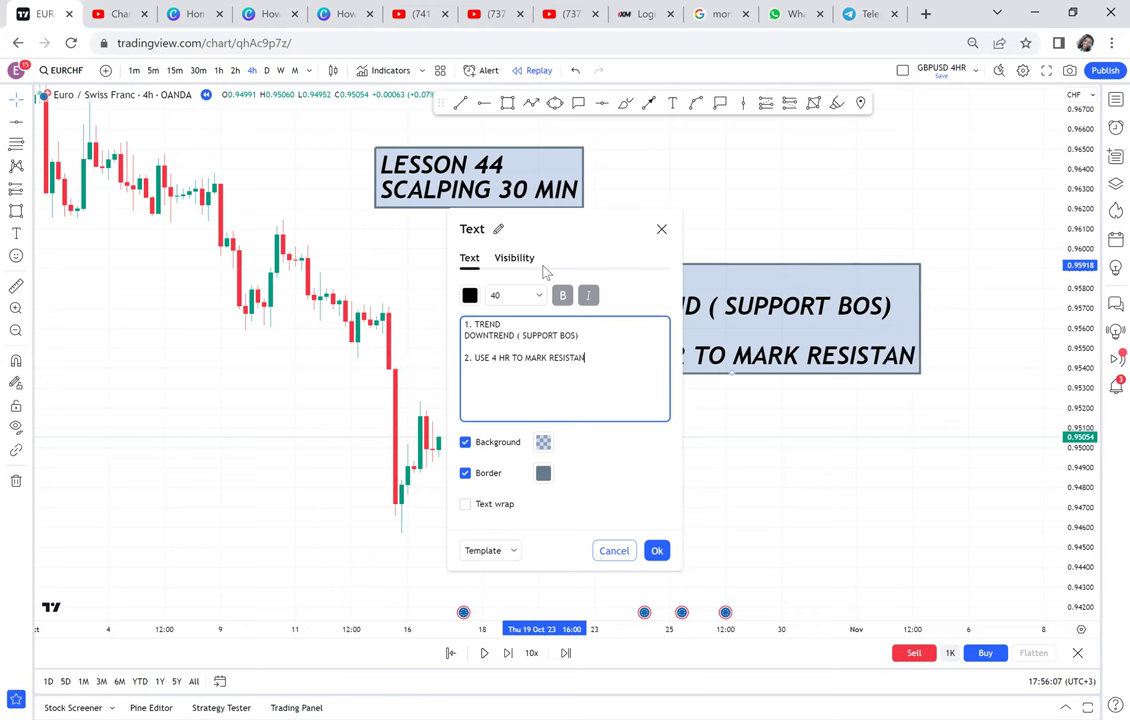
type("CE")
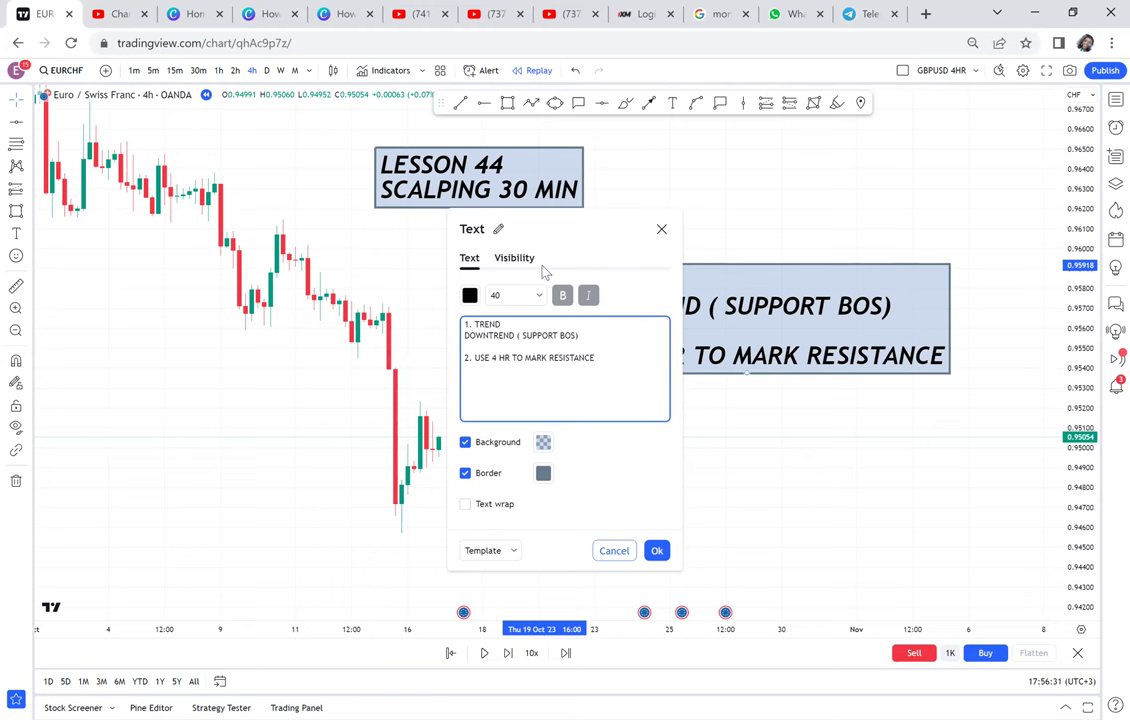
Insert the word "CURRENT" before "RESISTANCE" in the note's second item.
left_click(550, 358)
type("CU")
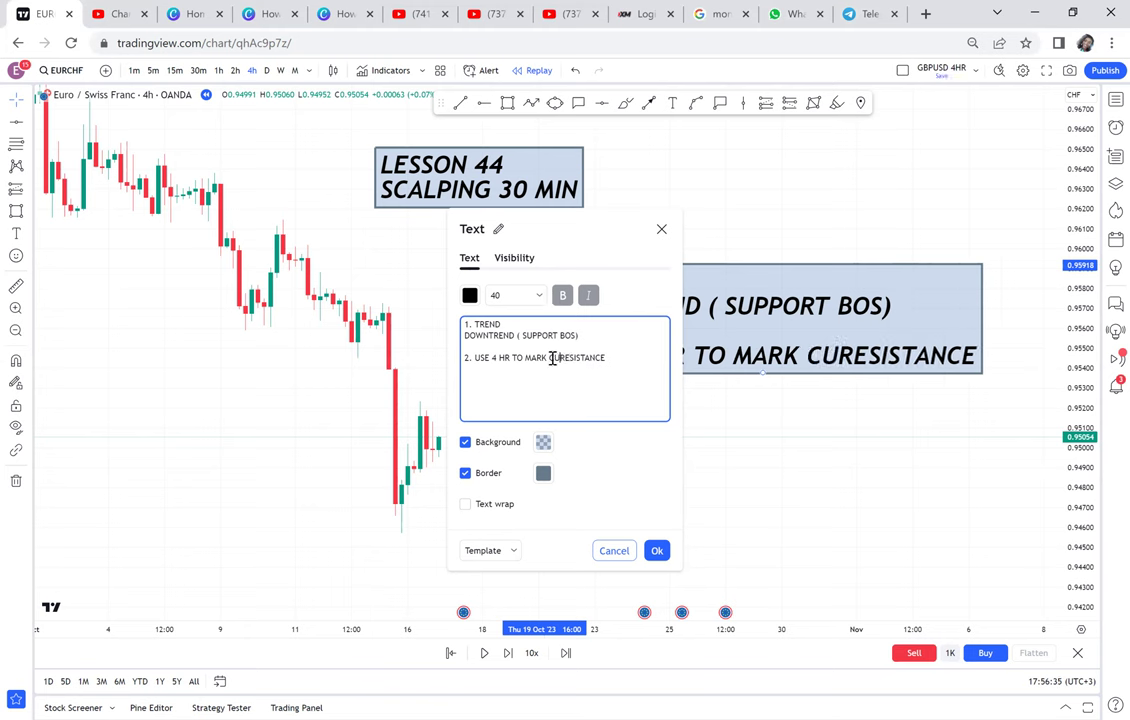
type("RREN")
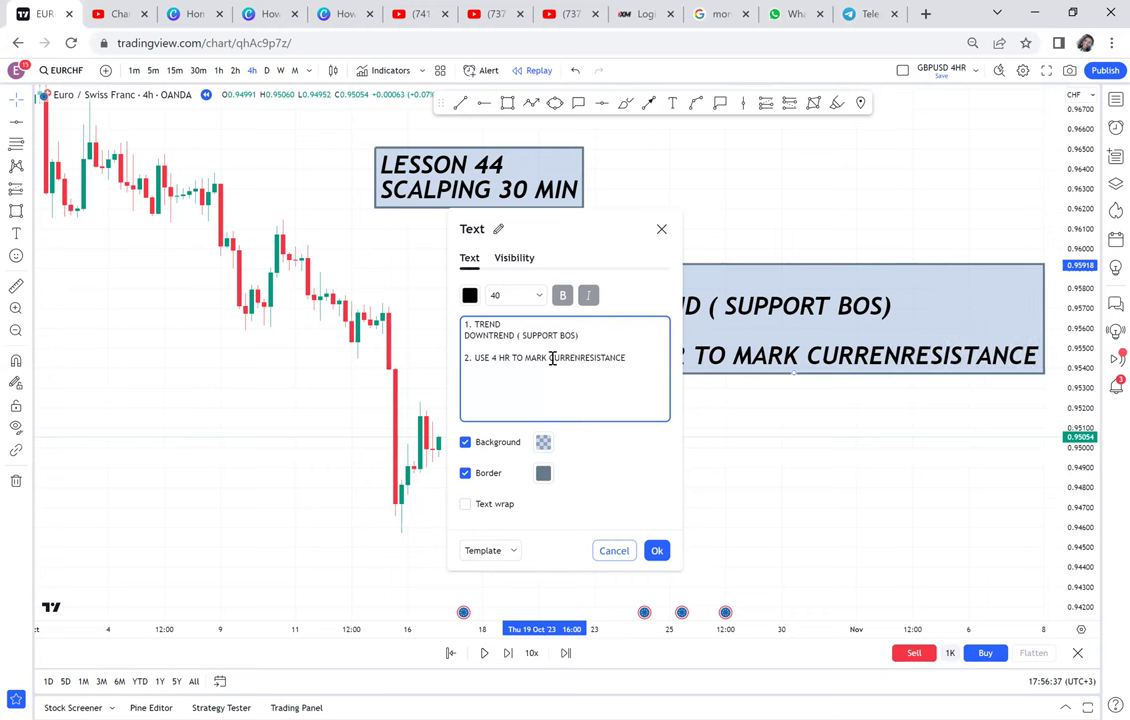
type("T")
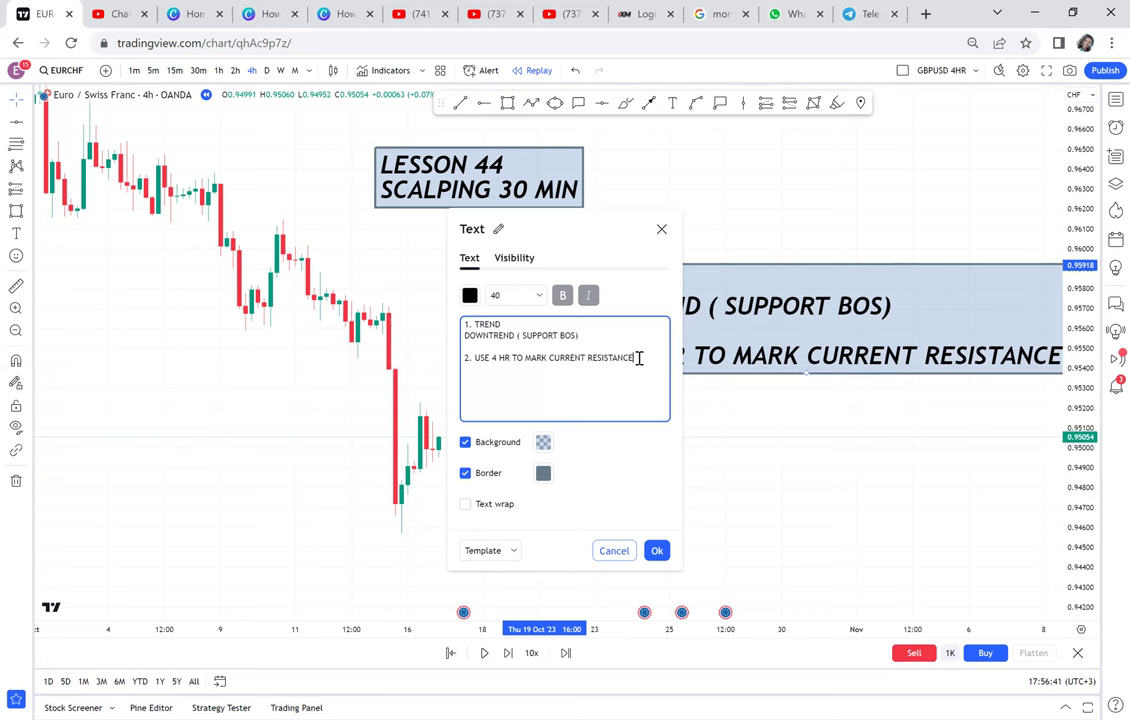
Add a blank line and a third item reading "3. CHECK PATTERN" to the note.
key("Return")
key("Return")
type("3.")
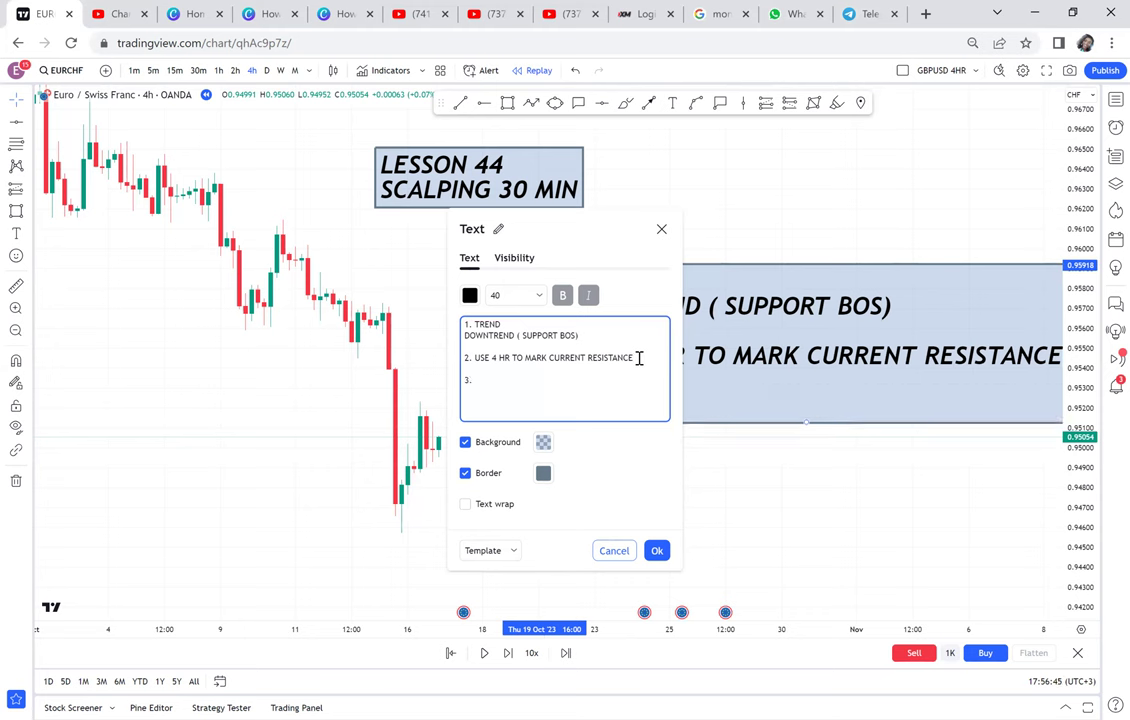
type(" CHECK")
type("PA")
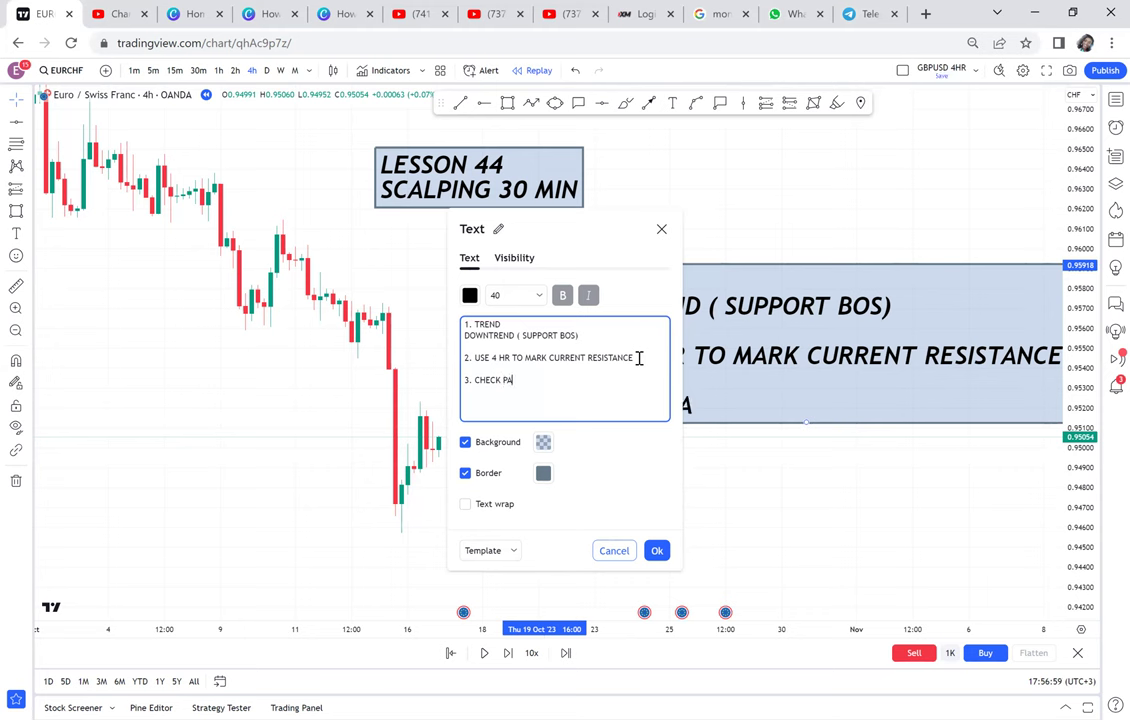
type("TTERN ")
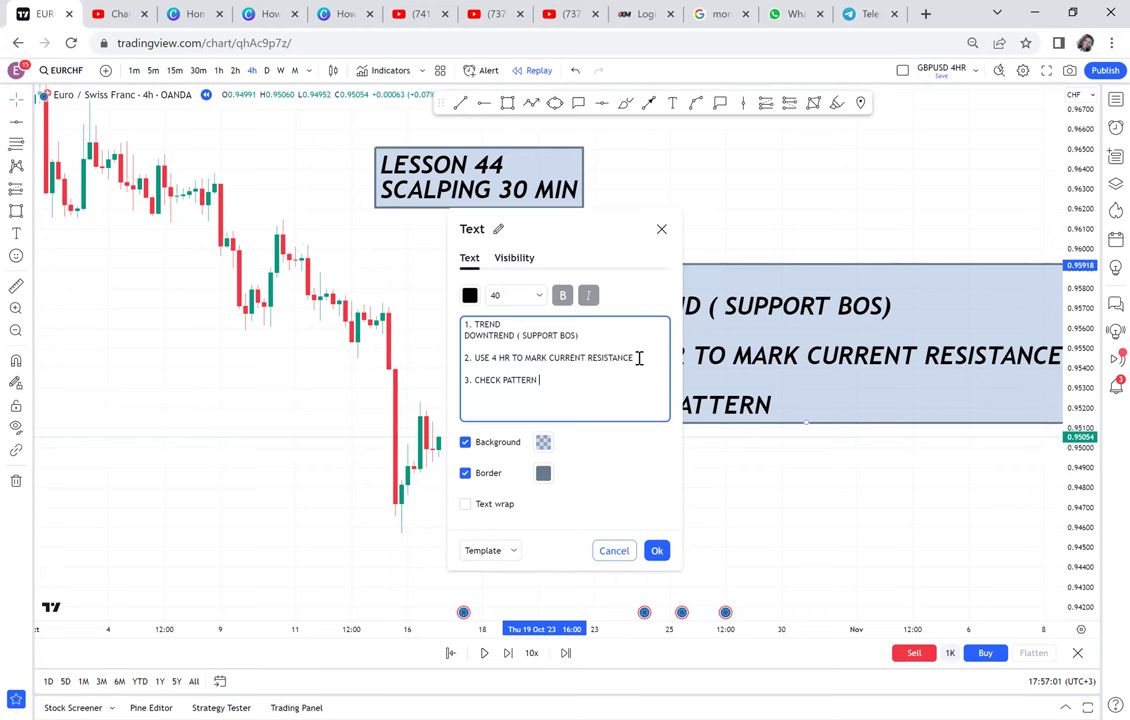
type("9")
Append "(DOUBLE TOP)" to the third item and finish the note.
key("BackSpace")
type("(DOU")
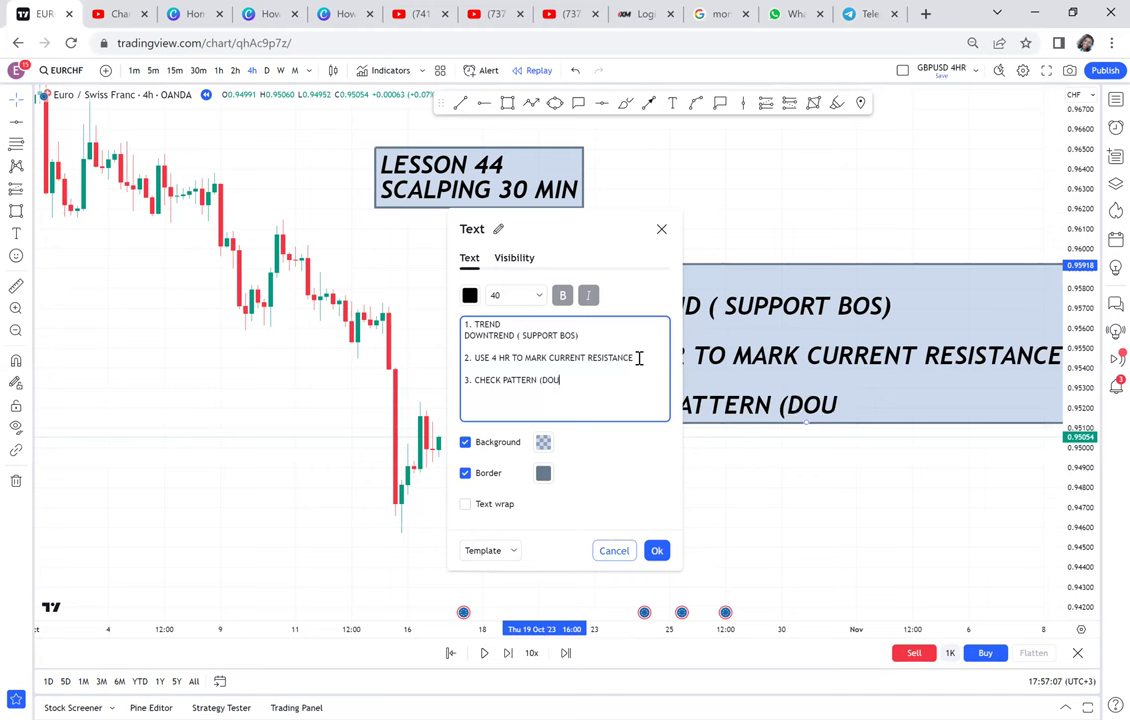
type("BLE TO")
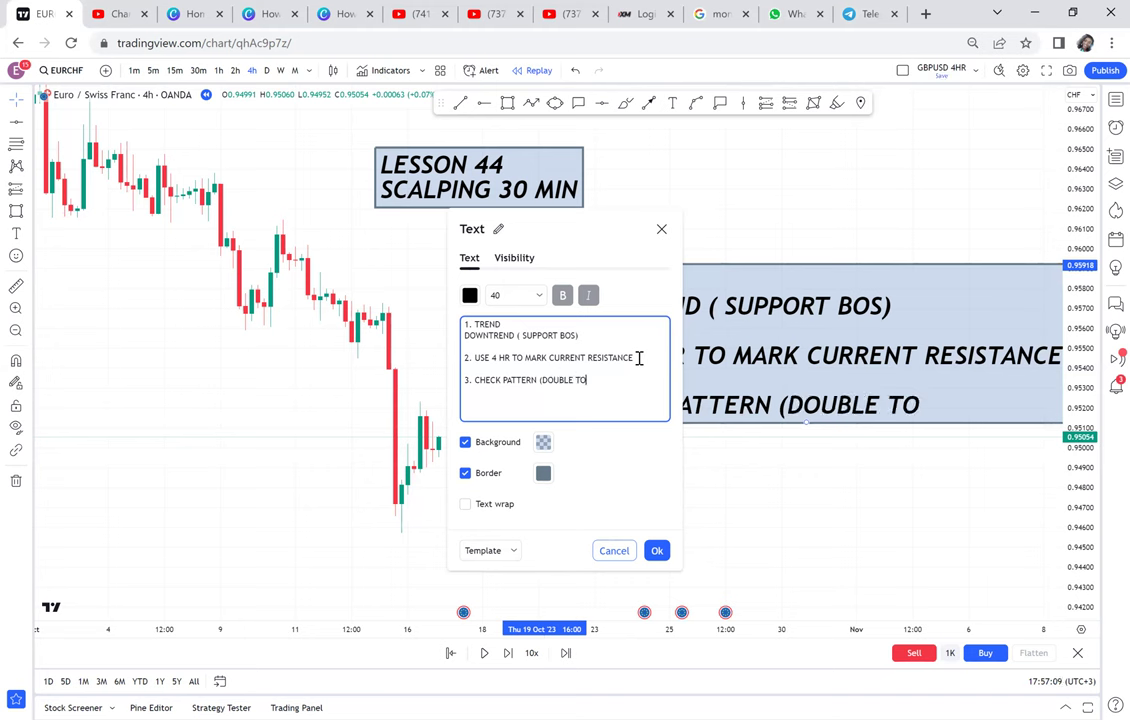
type("P")
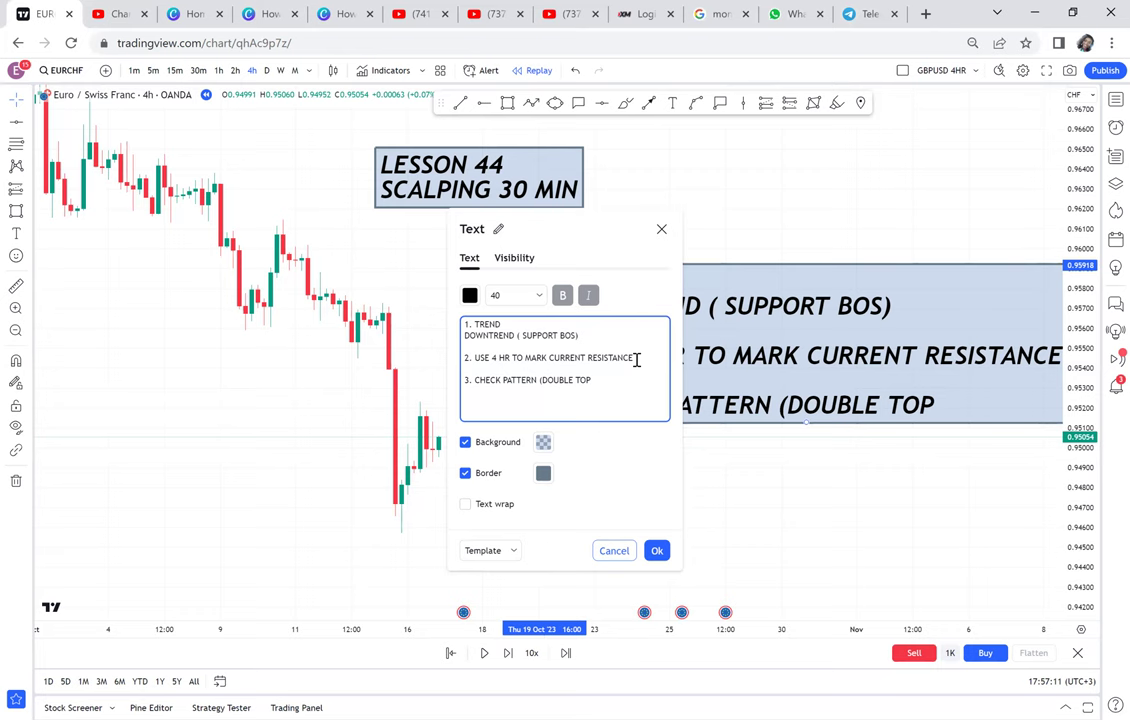
type(")")
left_click(809, 496)
Move the lesson label away from the candles into the empty chart area above the numbered note.
left_click_drag(496, 271, 840, 481)
left_click_drag(508, 337, 601, 235)
scroll(615, 219, "down", 3)
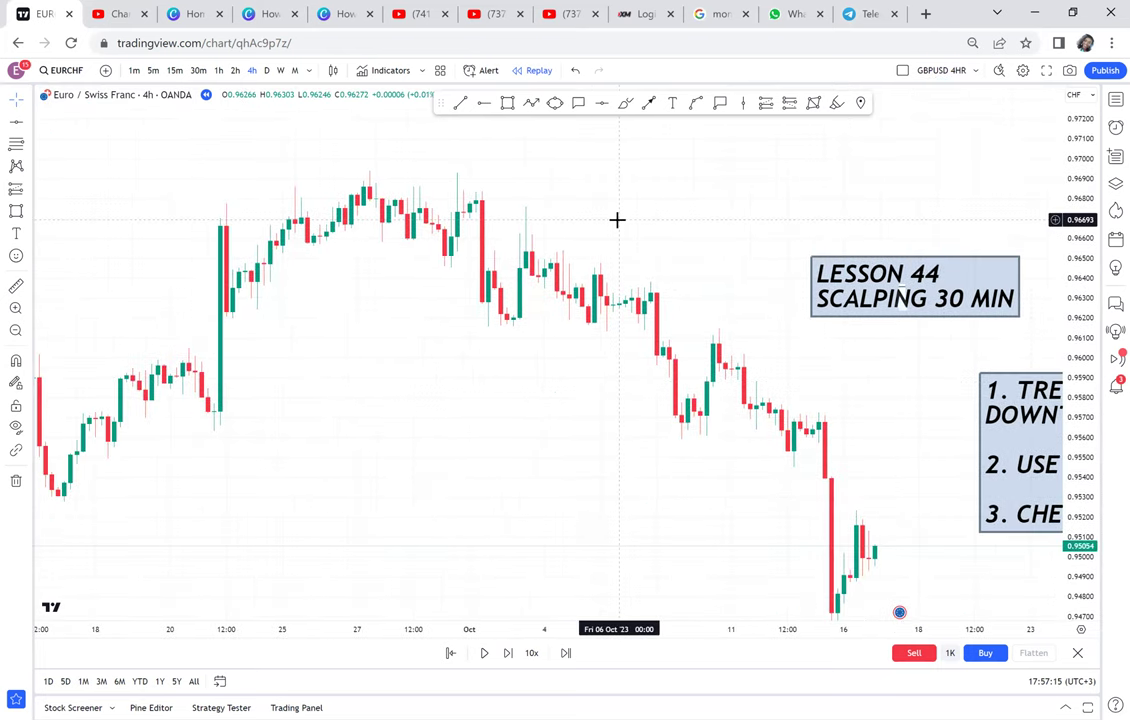
scroll(617, 219, "down", 2)
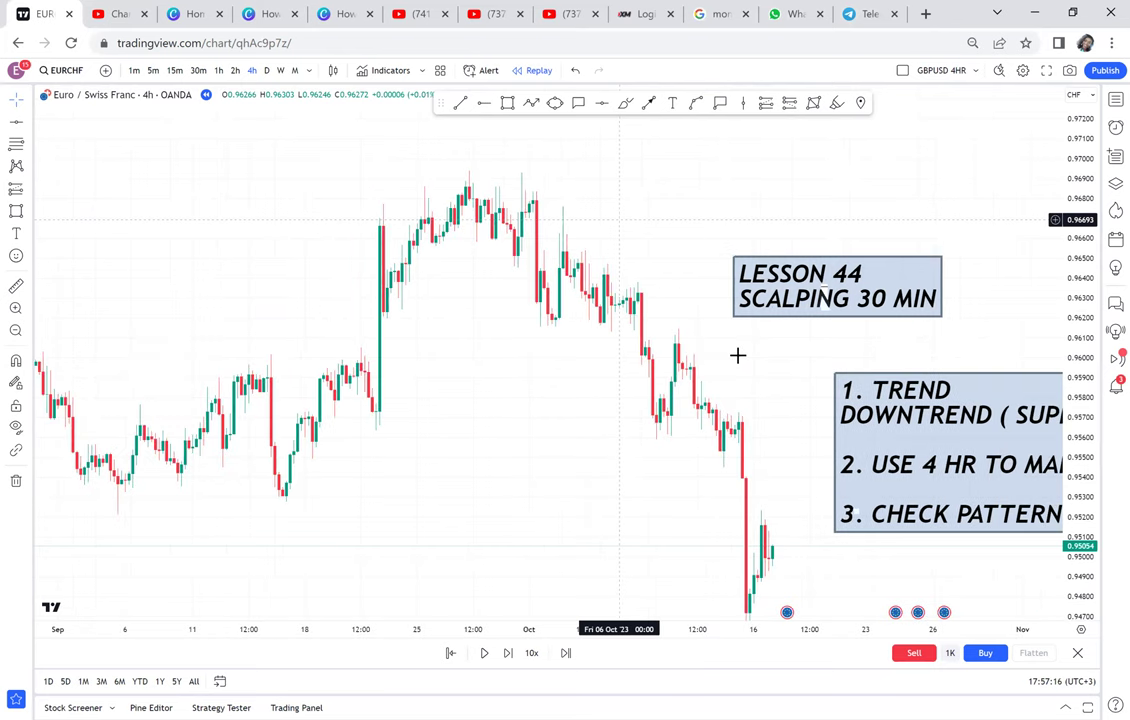
scroll(565, 295, "down", 2)
scroll(561, 297, "right", 3)
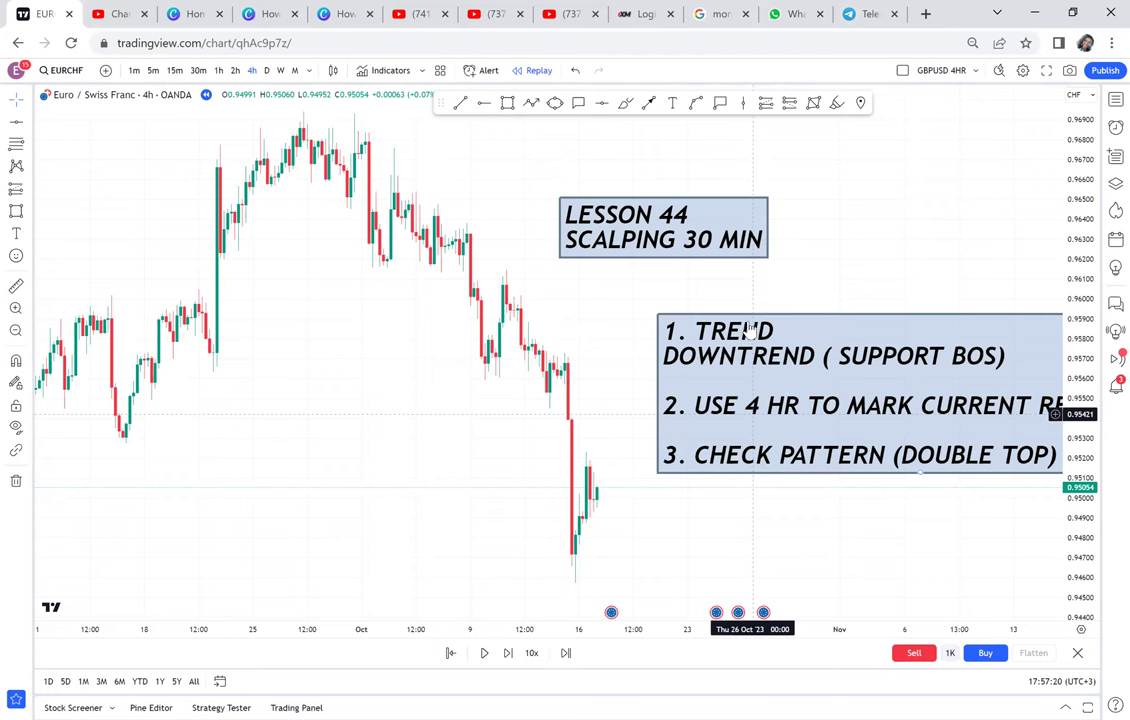
scroll(603, 427, "right", 3)
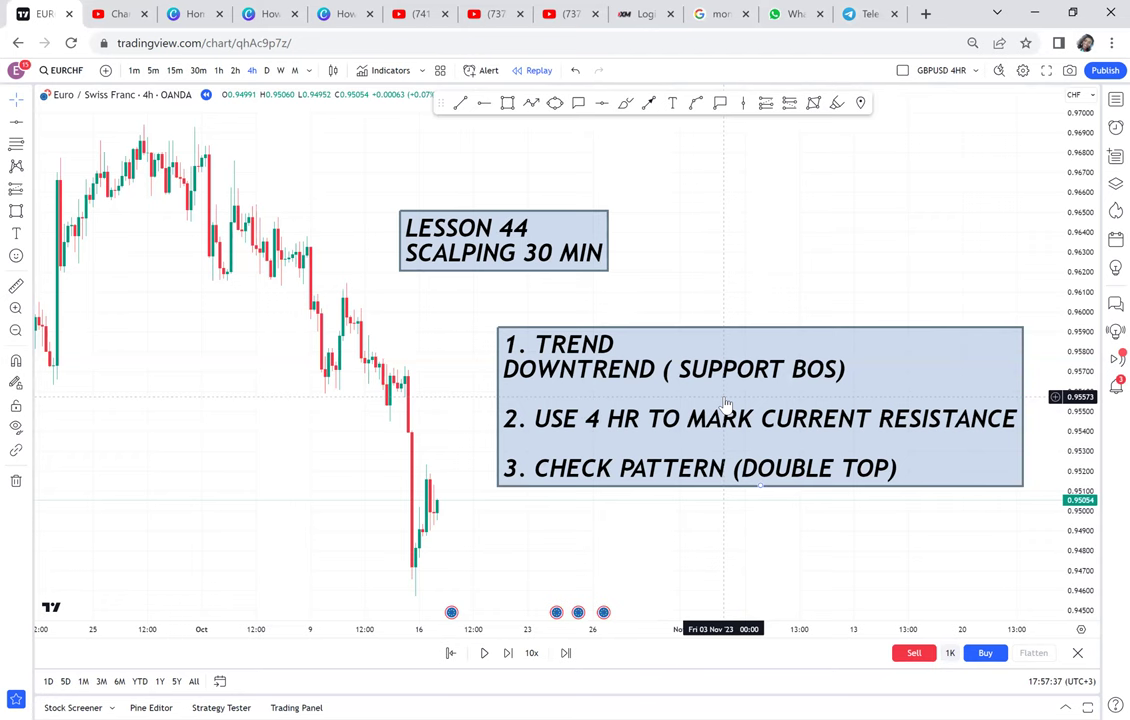
left_click_drag(724, 271, 807, 273)
left_click(637, 243)
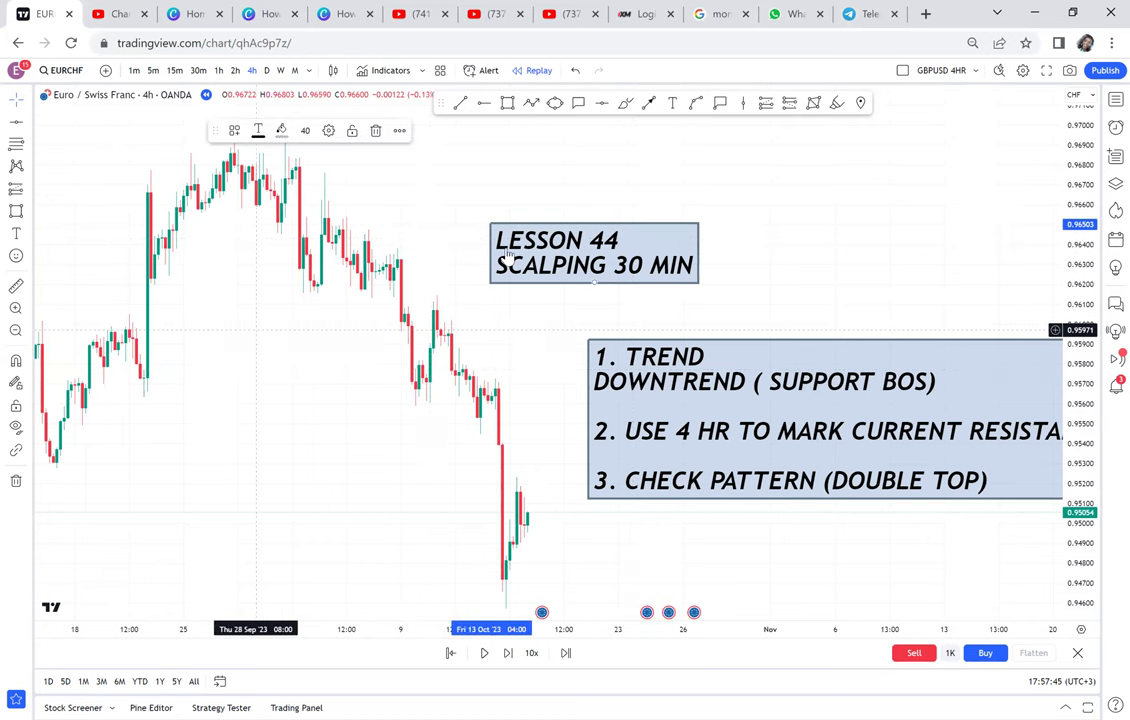
left_click_drag(509, 256, 680, 230)
left_click_drag(538, 168, 535, 174)
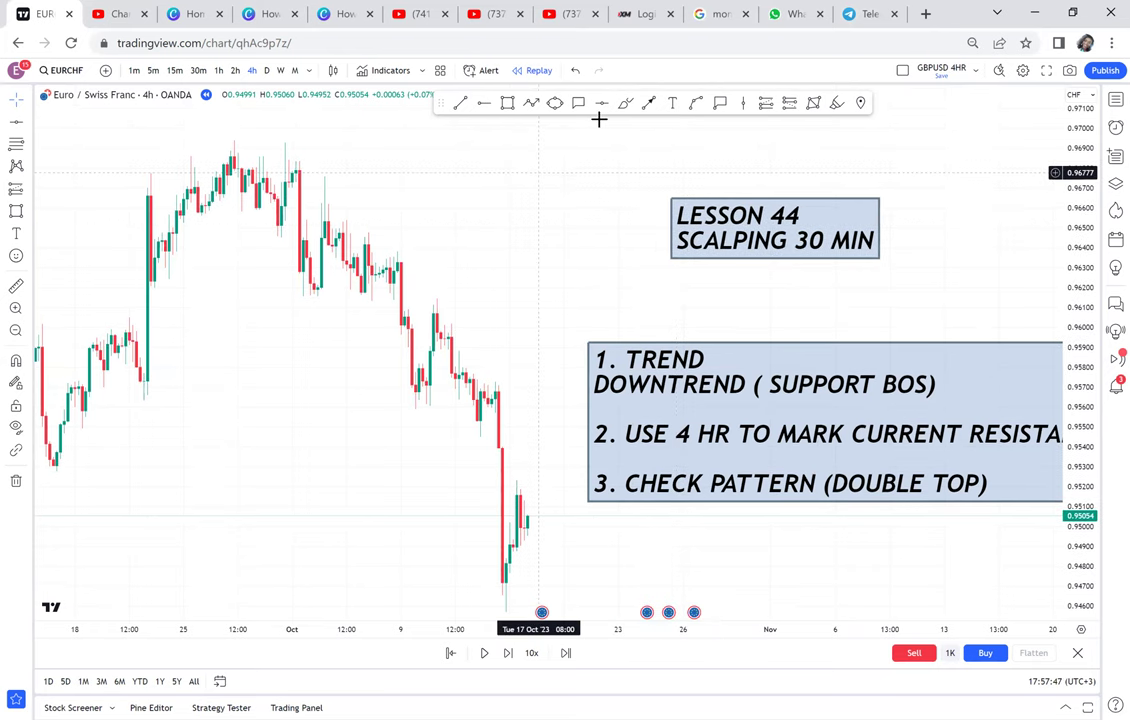
Draw a horizontal line at the late-September swing high, at 0.96938, and colour it red.
key("alt+h")
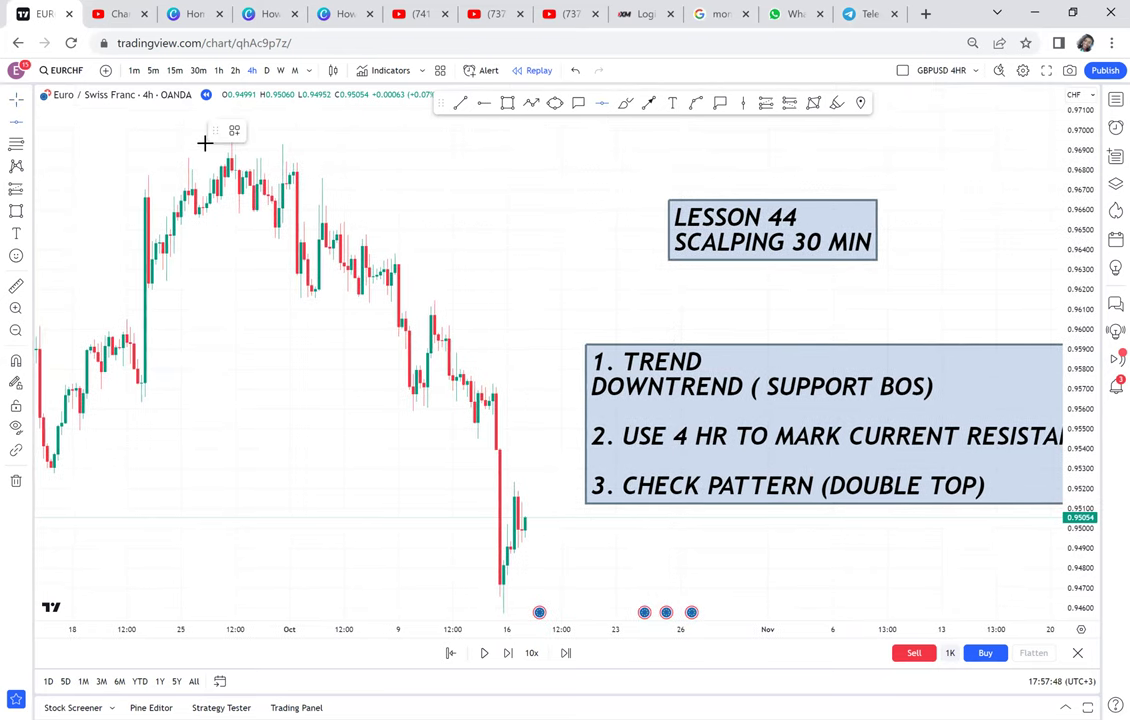
left_click(205, 143)
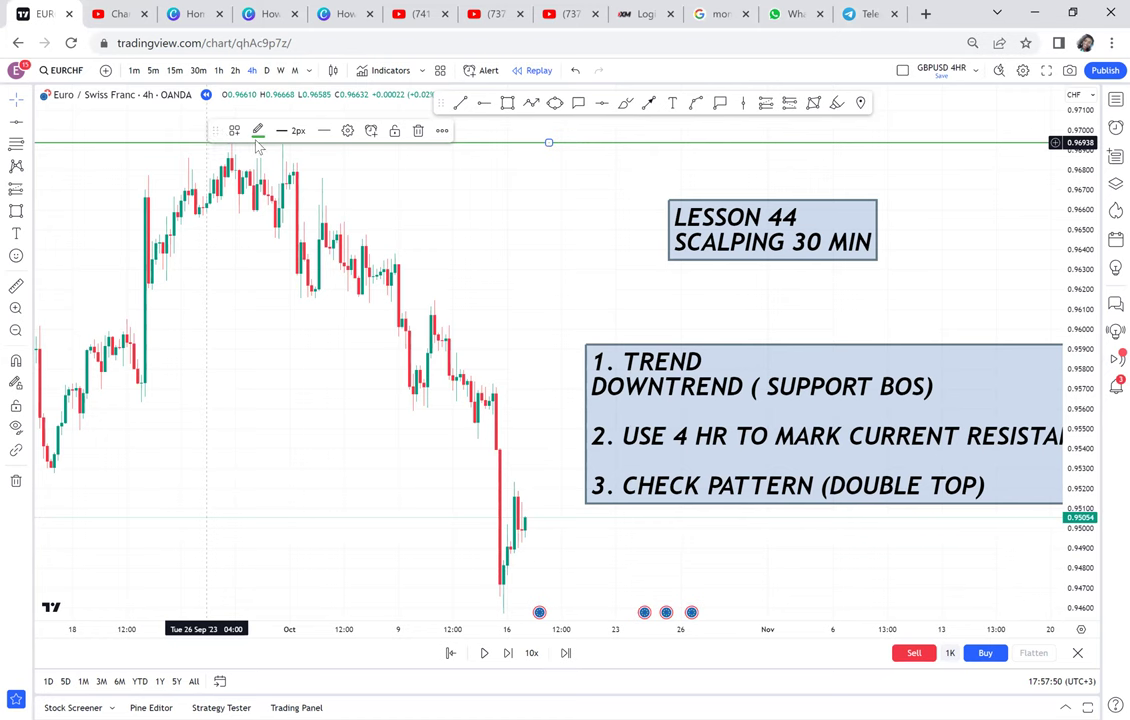
left_click(257, 130)
left_click(262, 166)
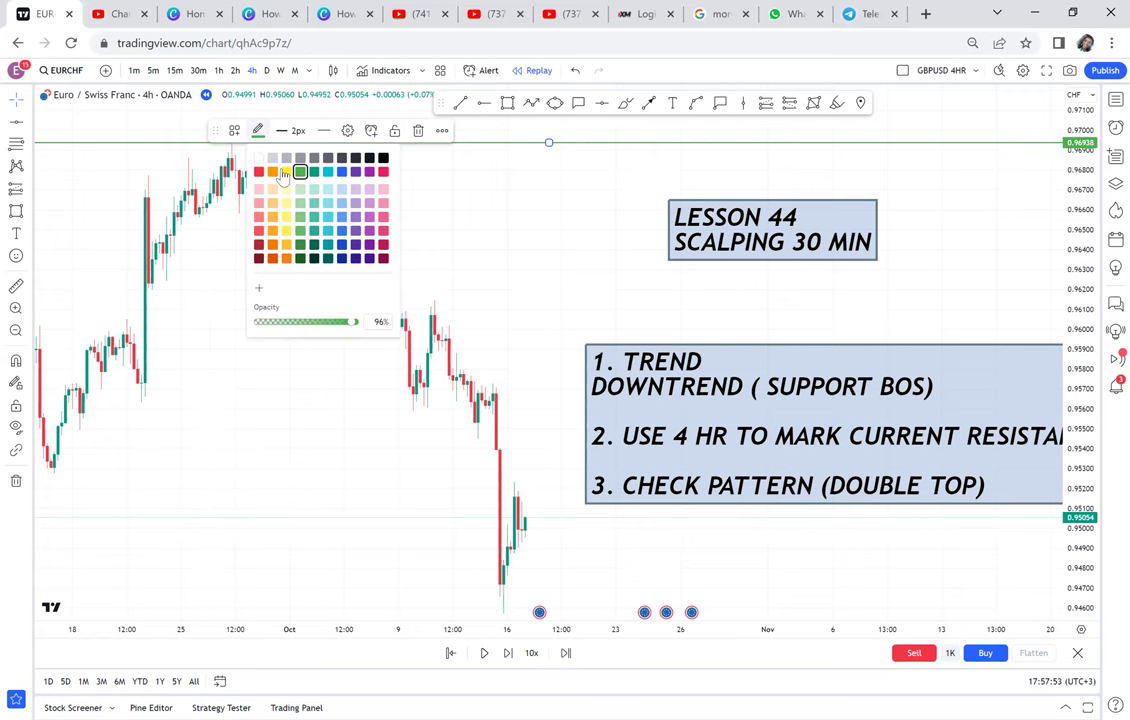
key("Escape")
Draw a red horizontal line at the mid-October swing low, at 0.94562.
left_click(601, 104)
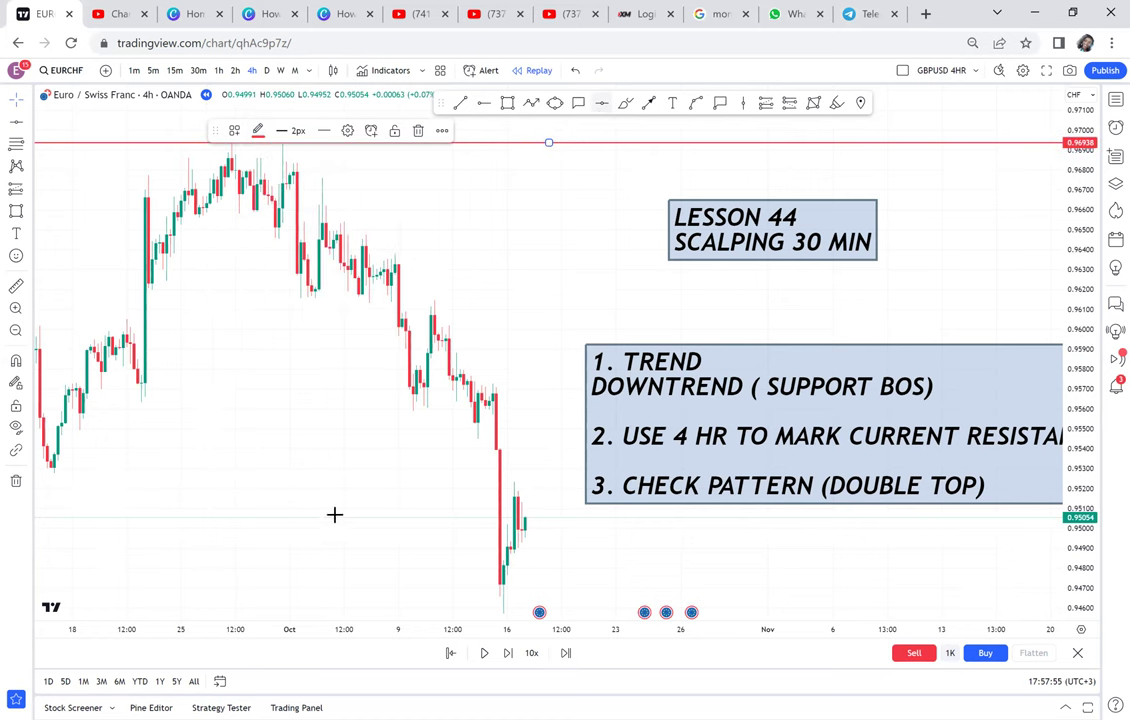
left_click(298, 614)
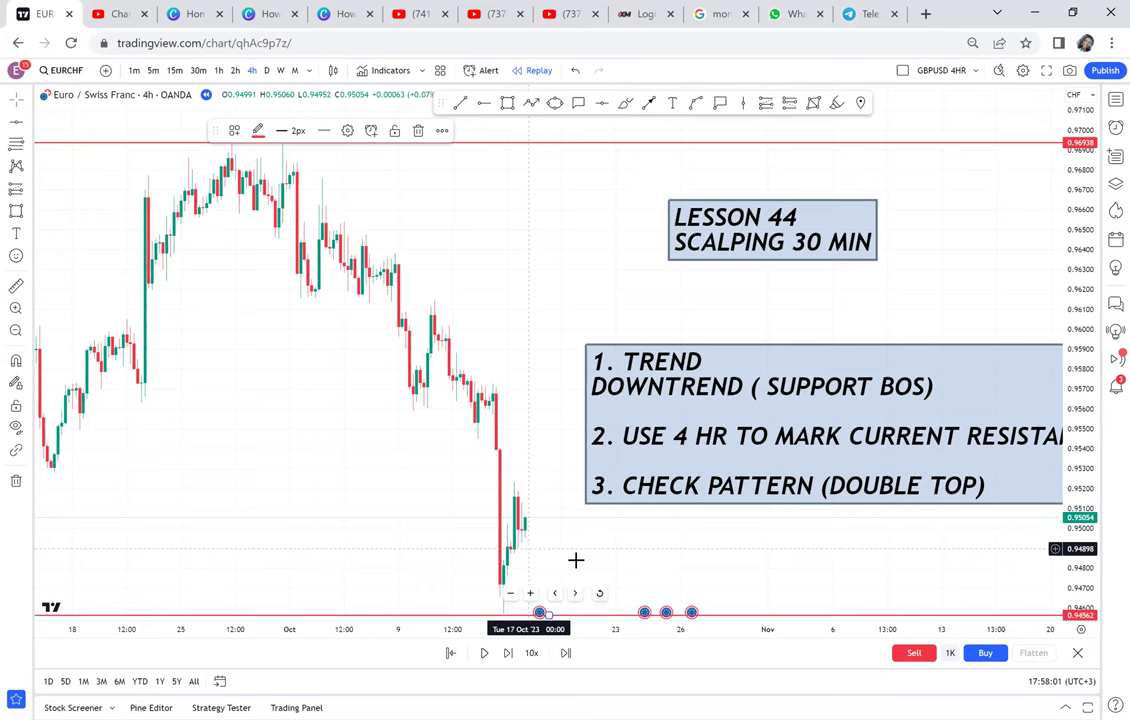
left_click_drag(577, 550, 575, 499)
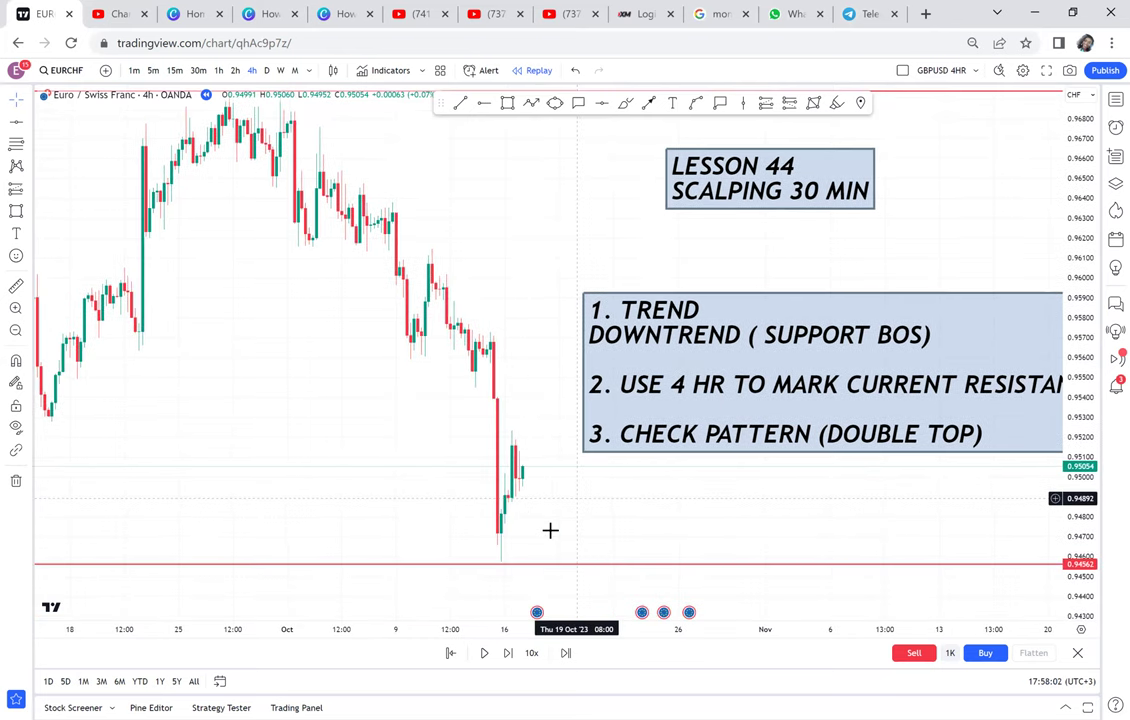
Draw horizontal rays at 0.96752 starting 2 October 08:00 and at 0.96459 starting 4 October 20:00.
scroll(571, 490, "up", 2)
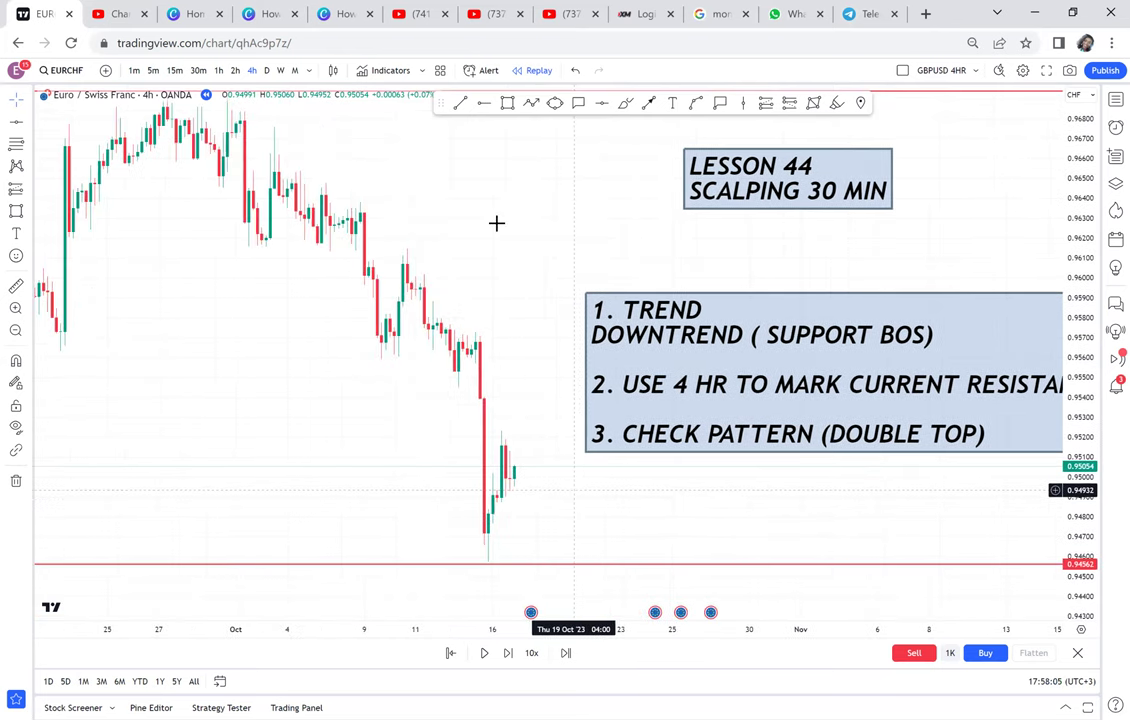
left_click_drag(496, 226, 498, 262)
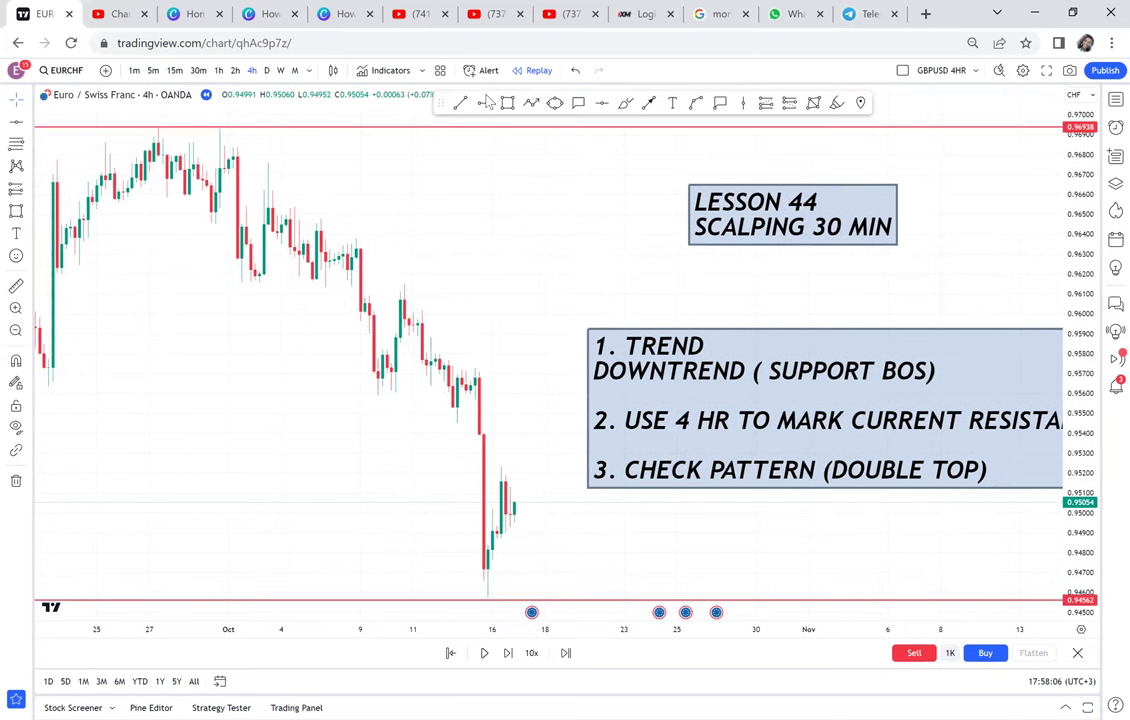
left_click(486, 103)
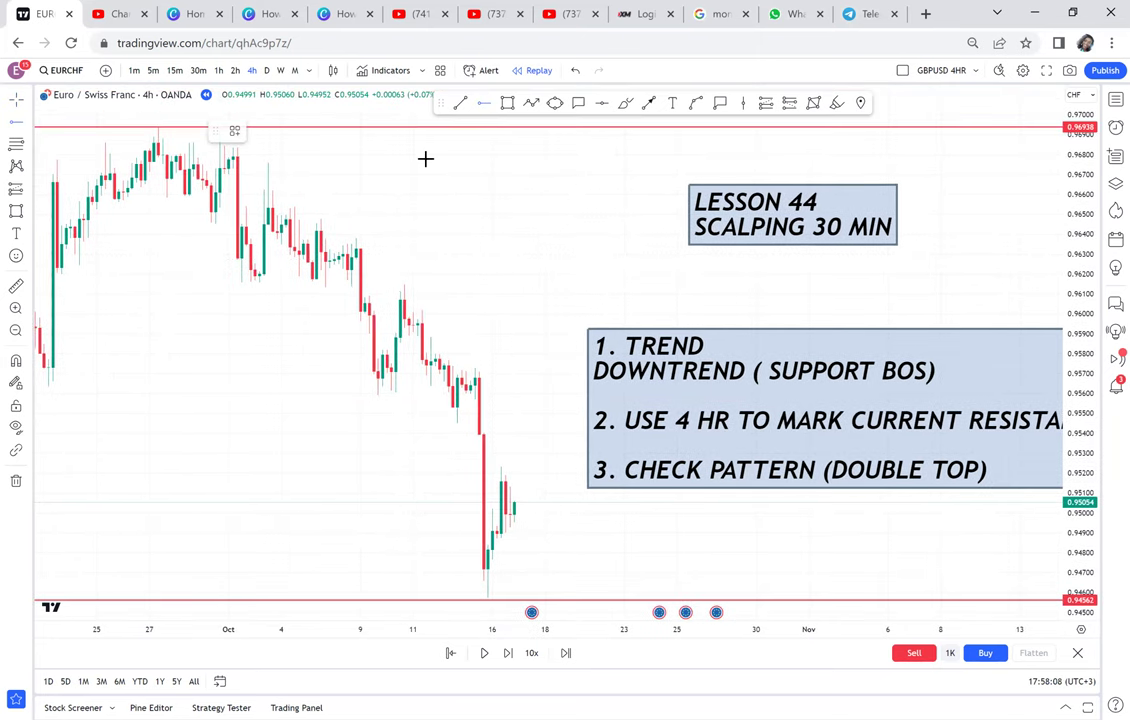
left_click(236, 163)
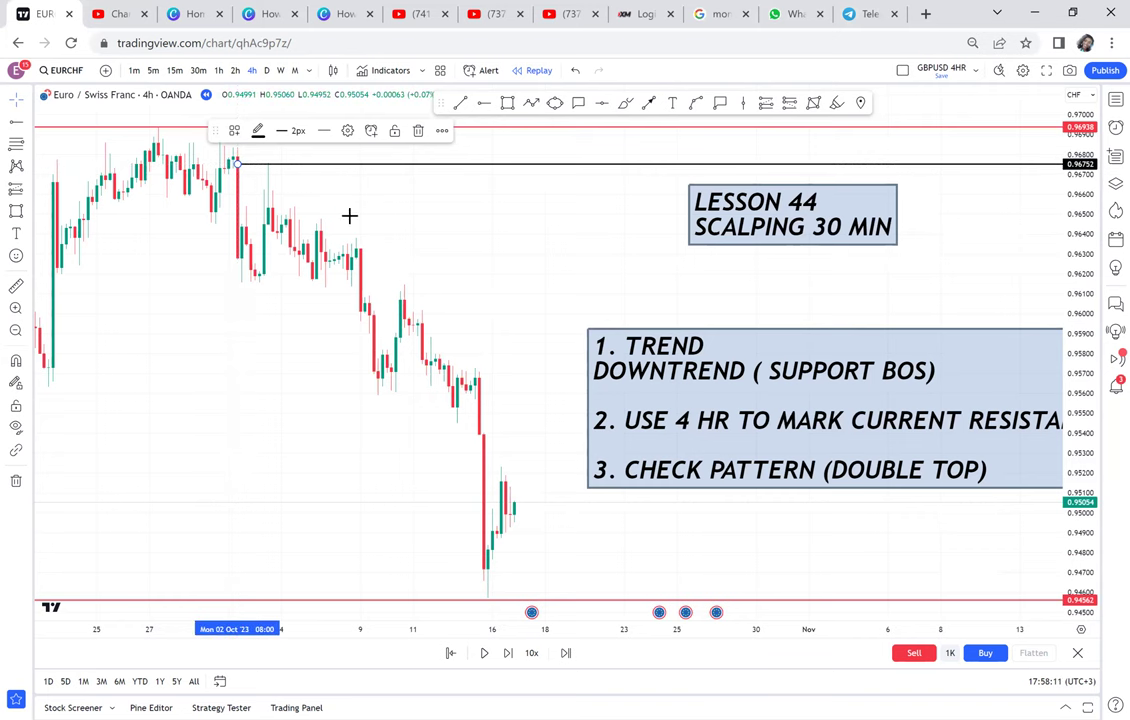
left_click(303, 221)
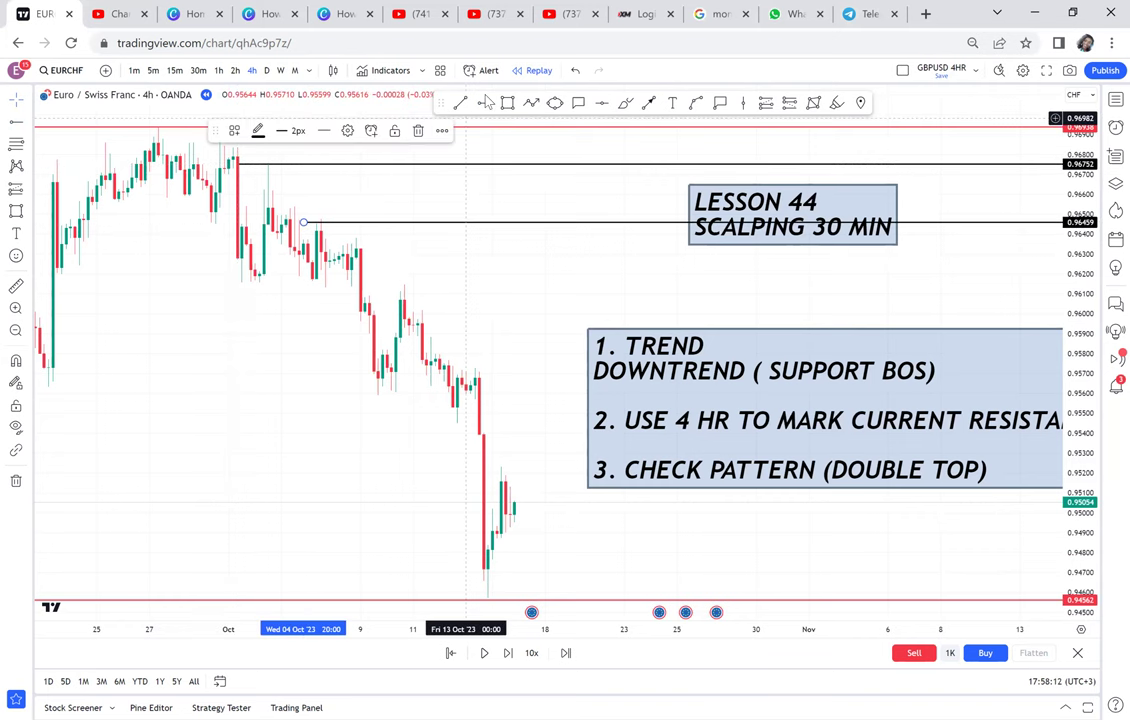
Draw horizontal rays at 0.96148 starting 5 October 12:00 and at 0.95878 starting 6 October.
left_click(393, 255)
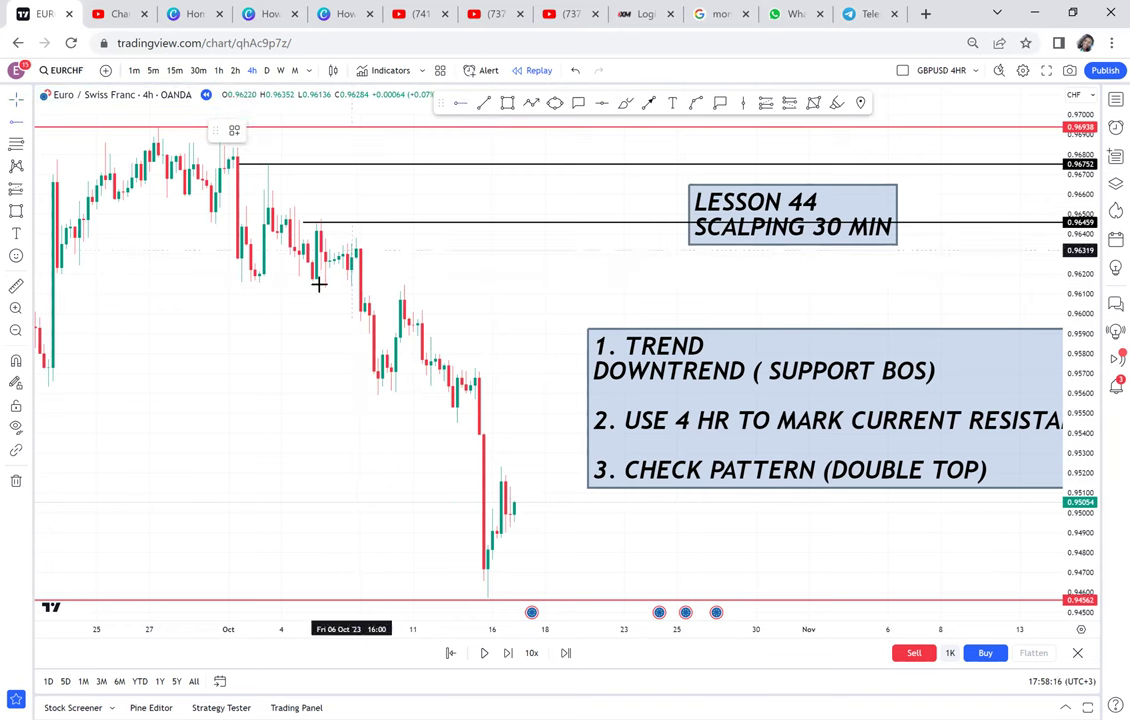
left_click(320, 284)
left_click(466, 104)
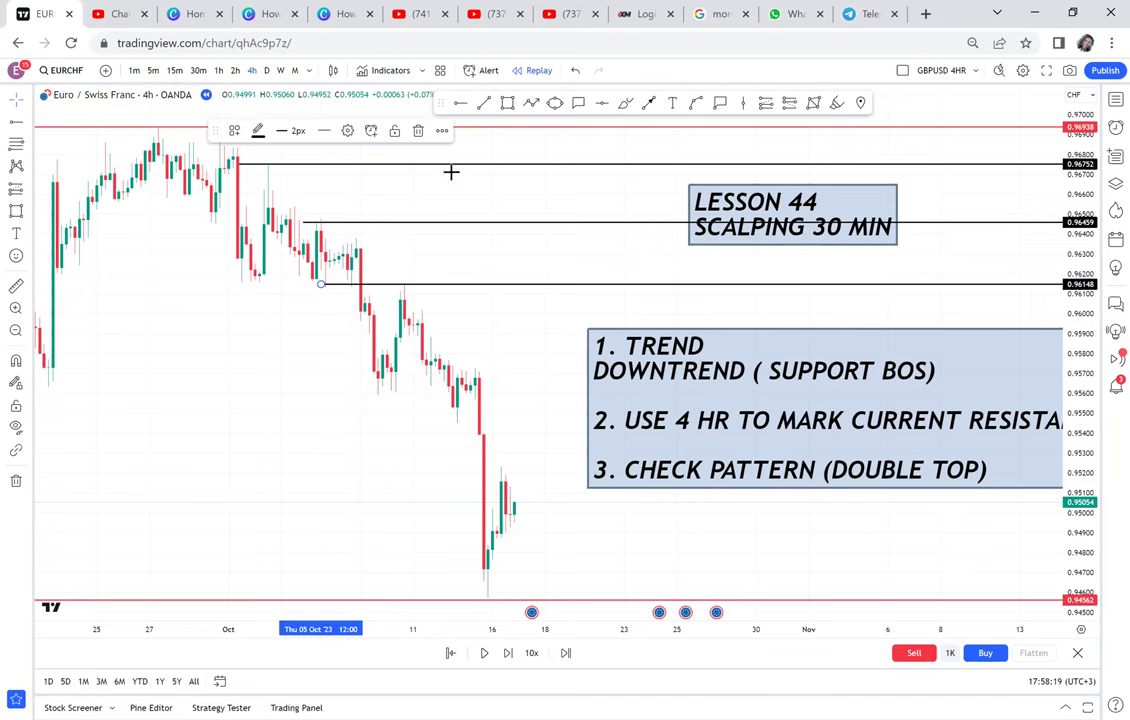
key("alt+h")
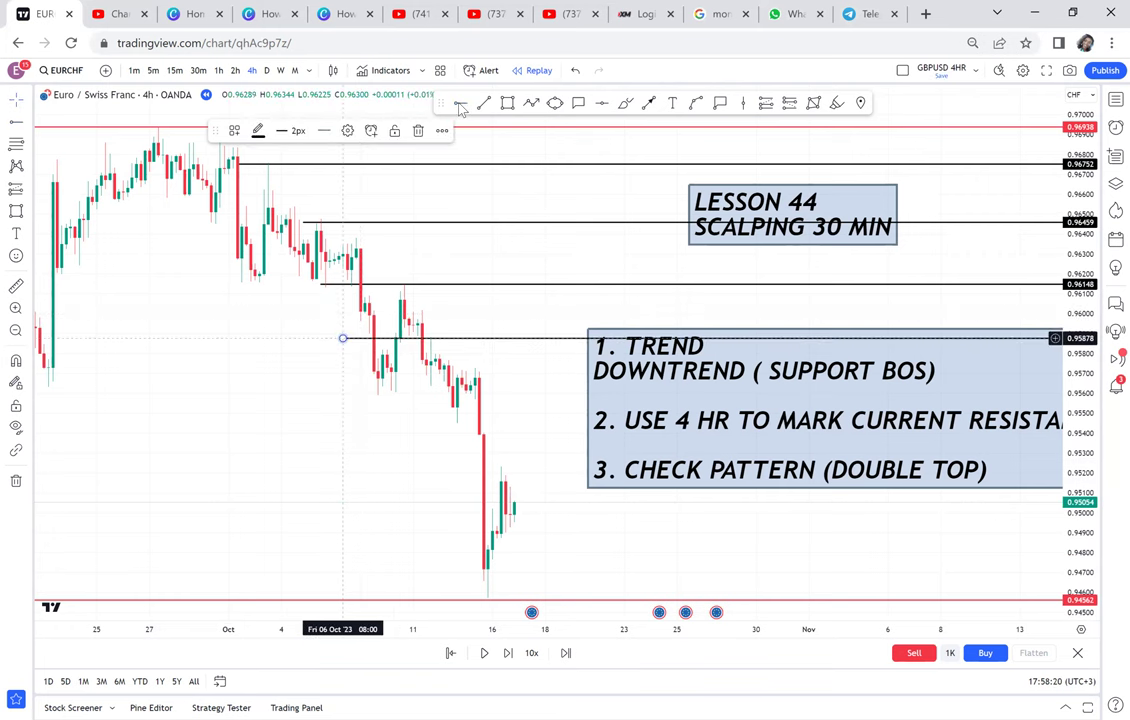
Draw a horizontal ray at 0.95728 starting 9 October 08:00 and move the numbered note farther from the candles.
left_click(461, 107)
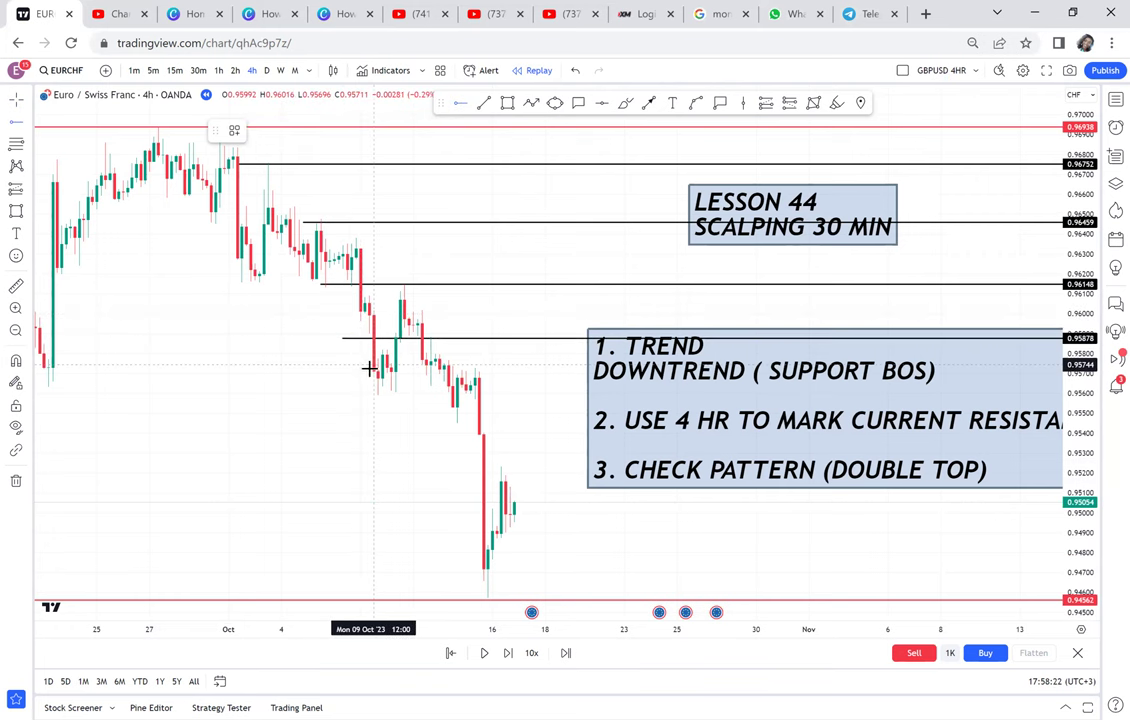
key("alt+h")
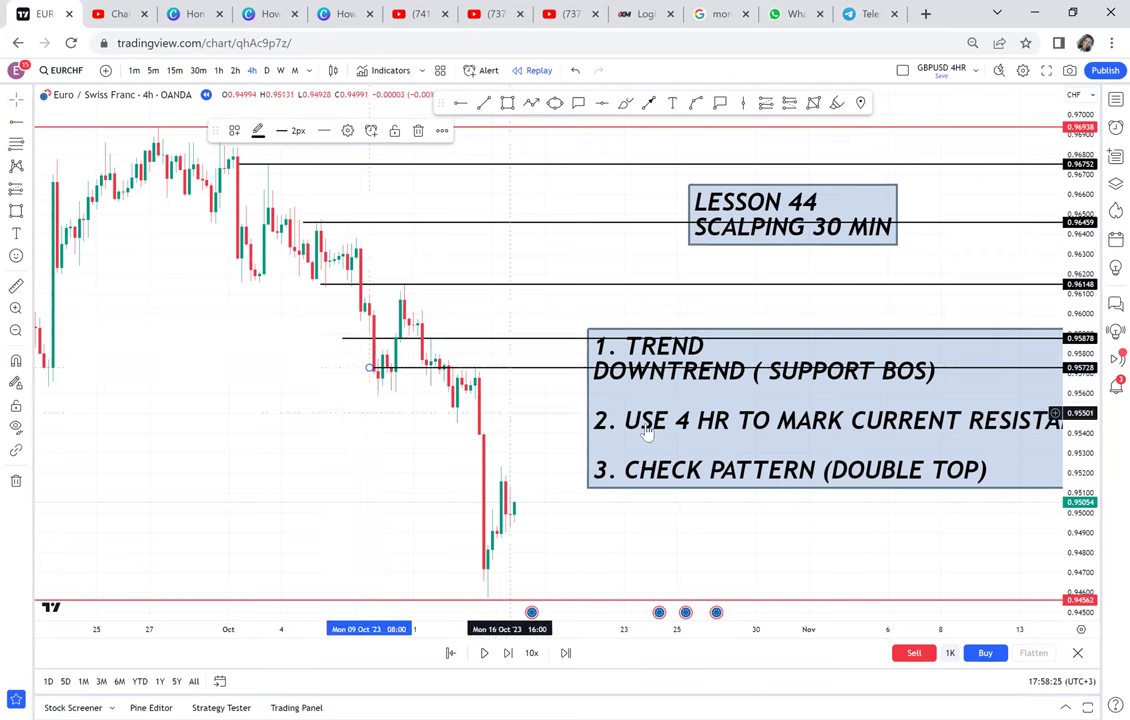
left_click_drag(646, 431, 746, 432)
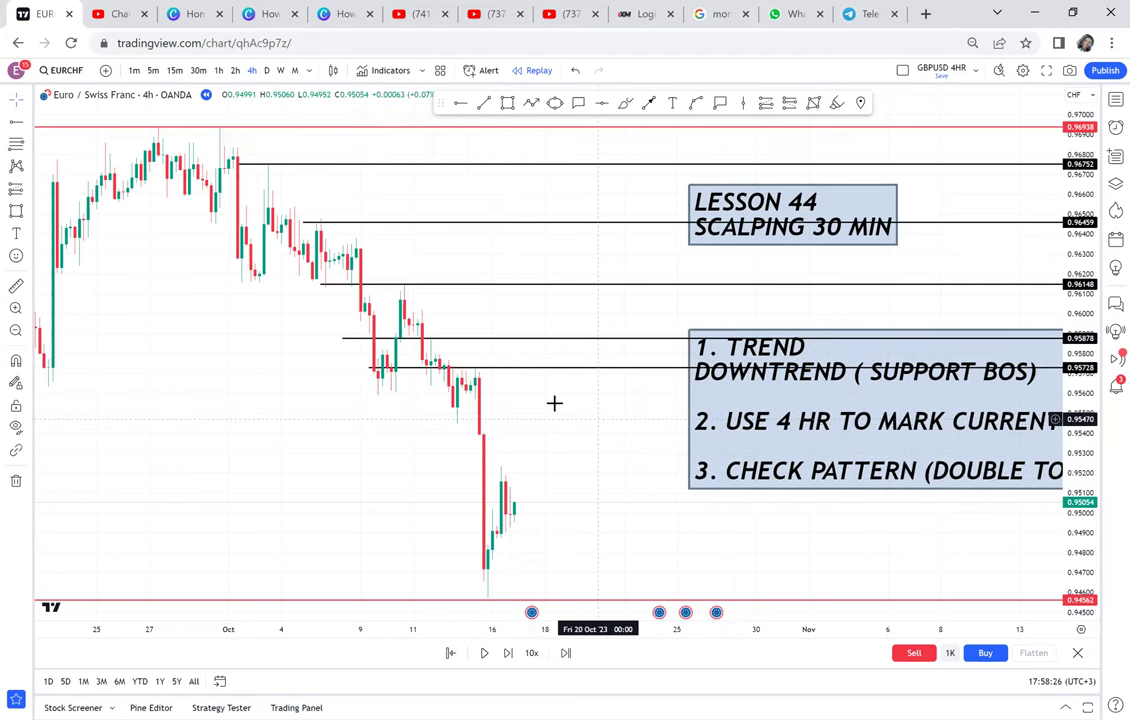
Try a horizontal ray at 0.95243 across the sharp 13 October drop and remove it.
left_click_drag(588, 417, 554, 403)
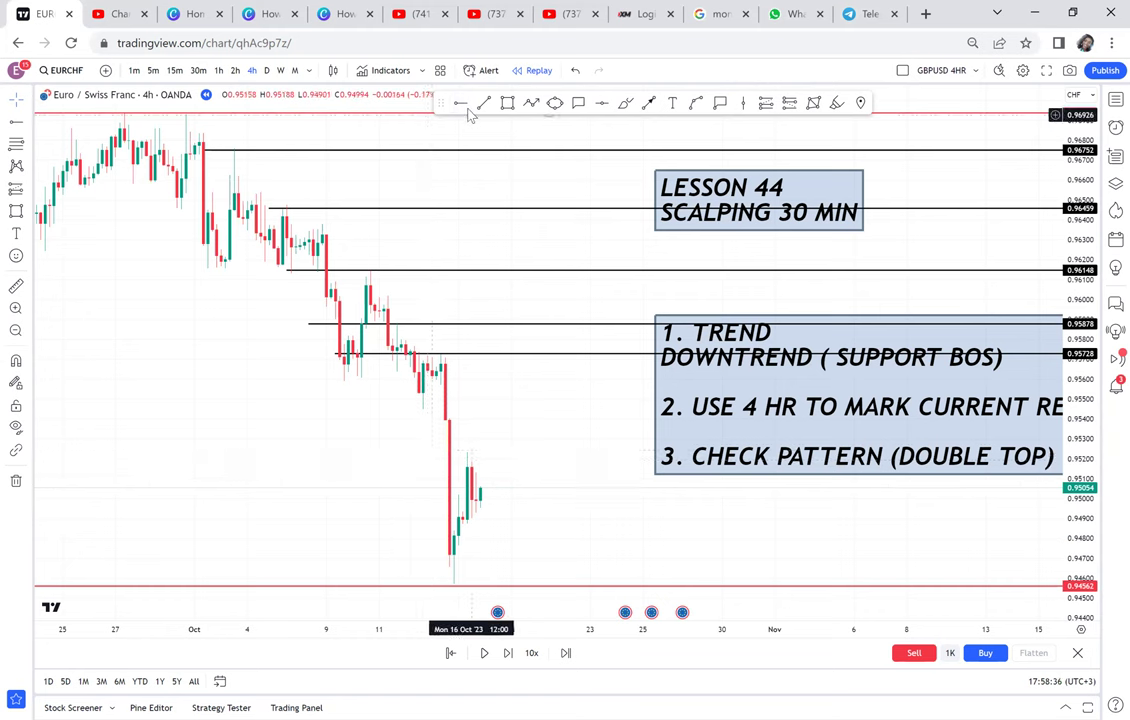
left_click(443, 451)
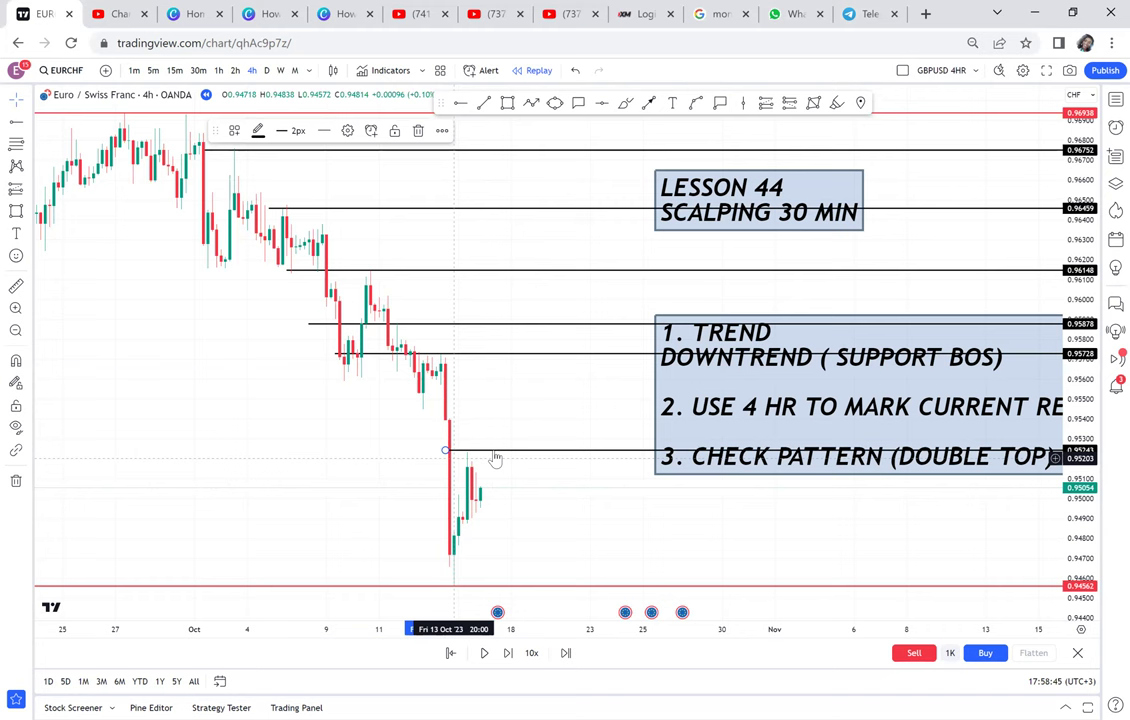
key("Delete")
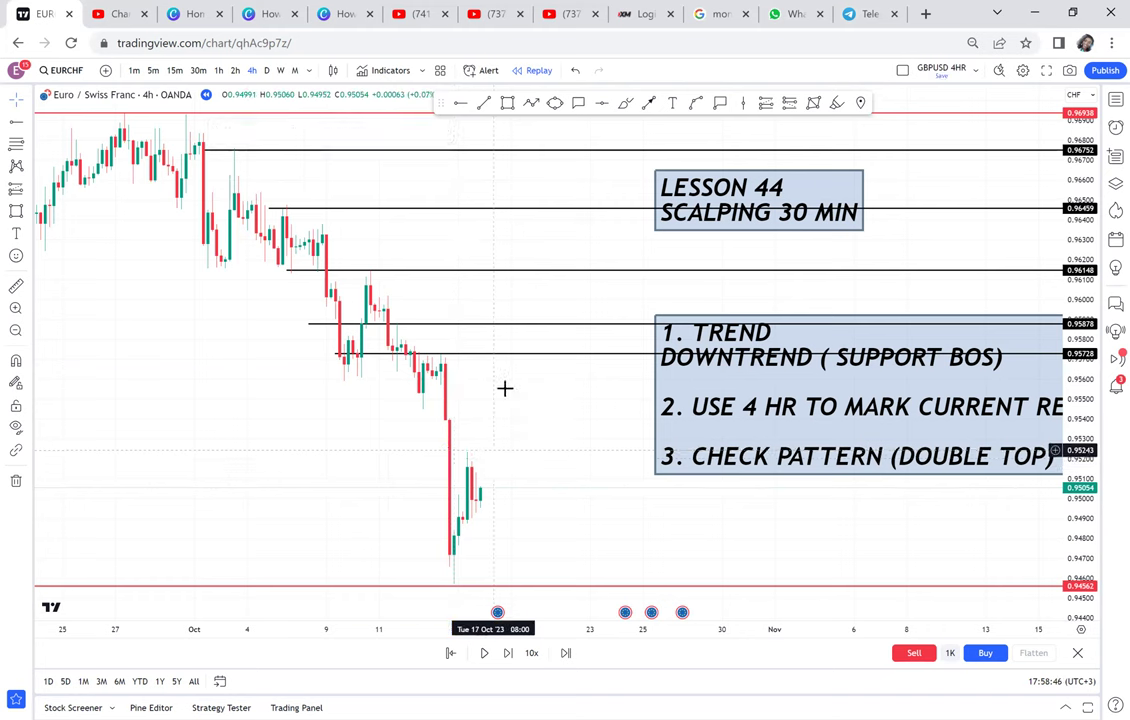
Delete the four upper horizontal rays, at 0.95878, 0.96148, 0.96459 and 0.96752.
left_click(471, 327)
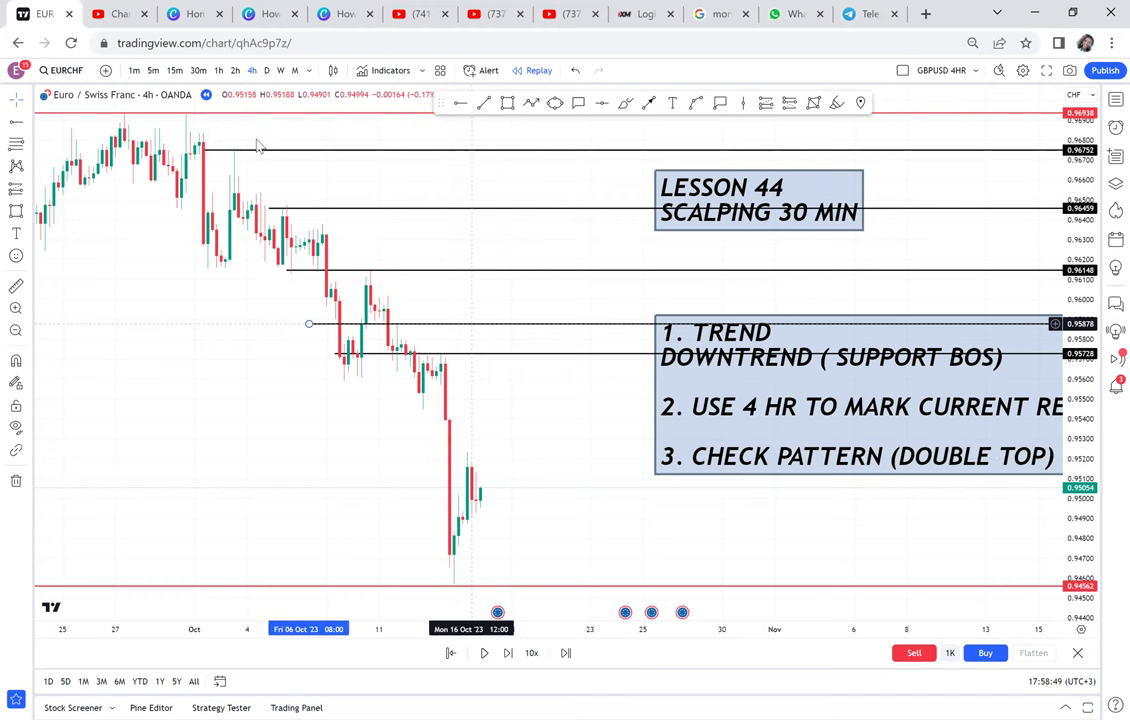
left_click(418, 131)
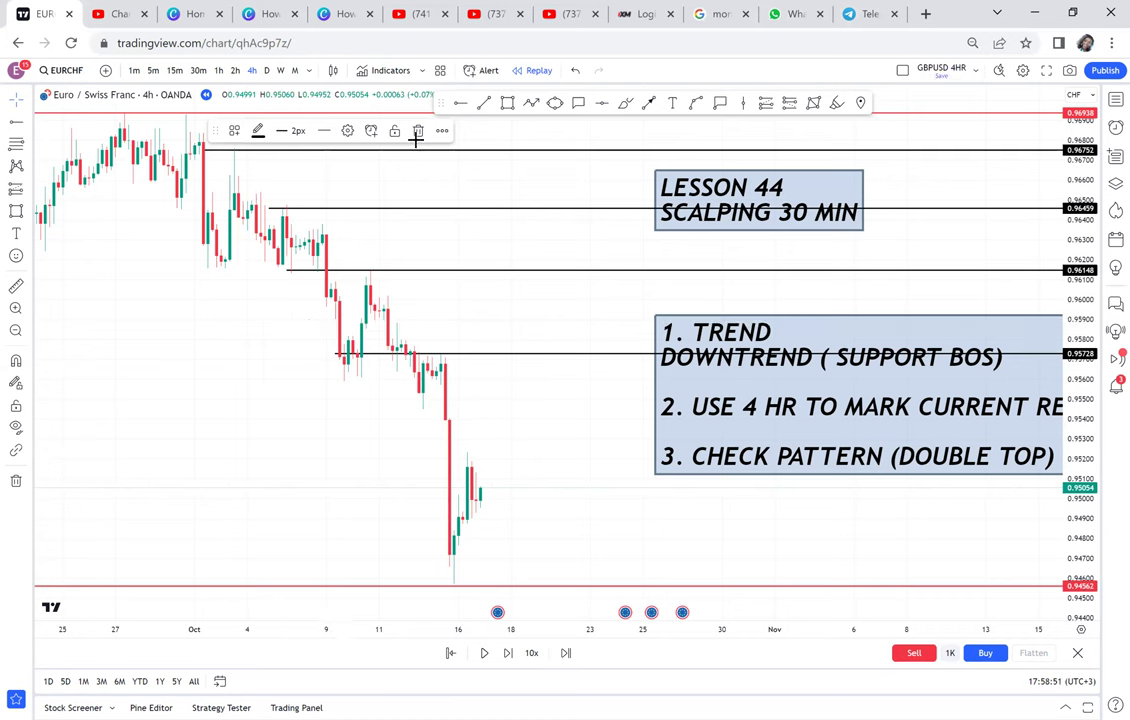
left_click(464, 271)
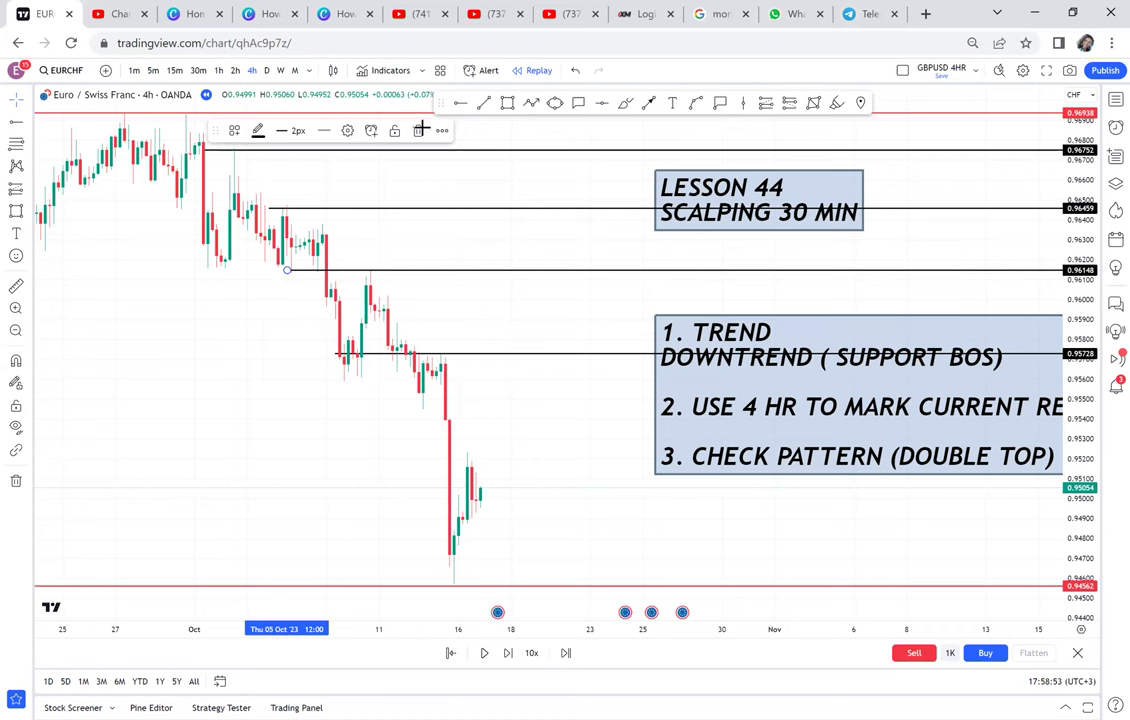
left_click(420, 130)
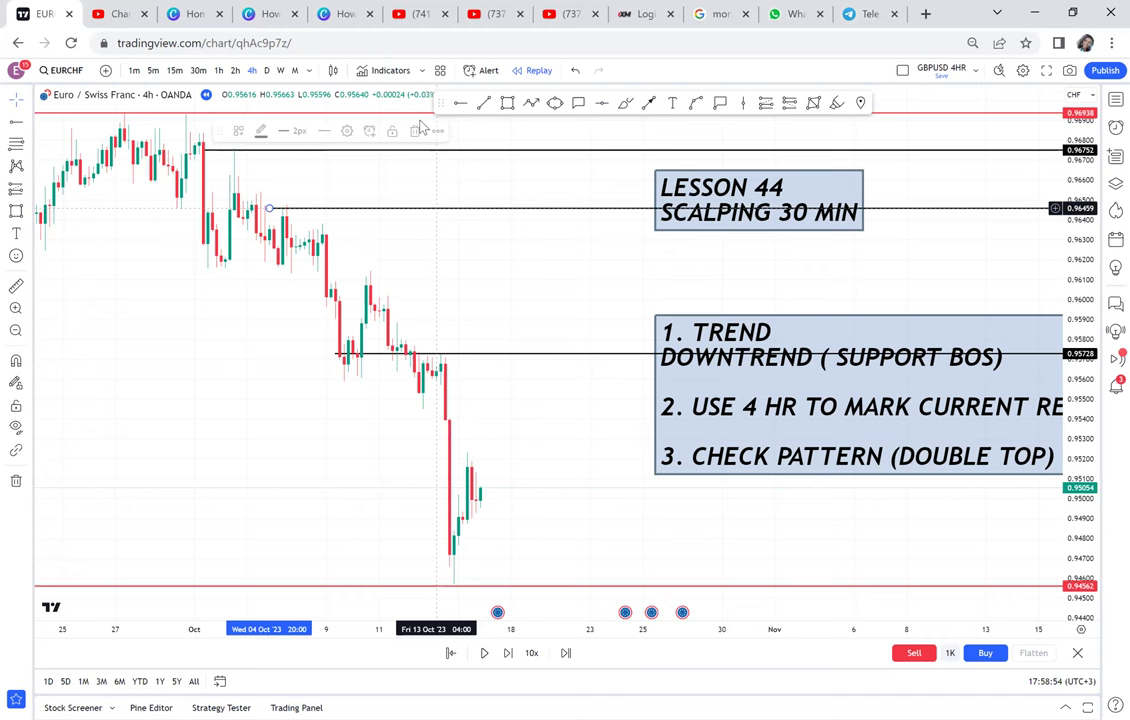
left_click(437, 208)
key("Delete")
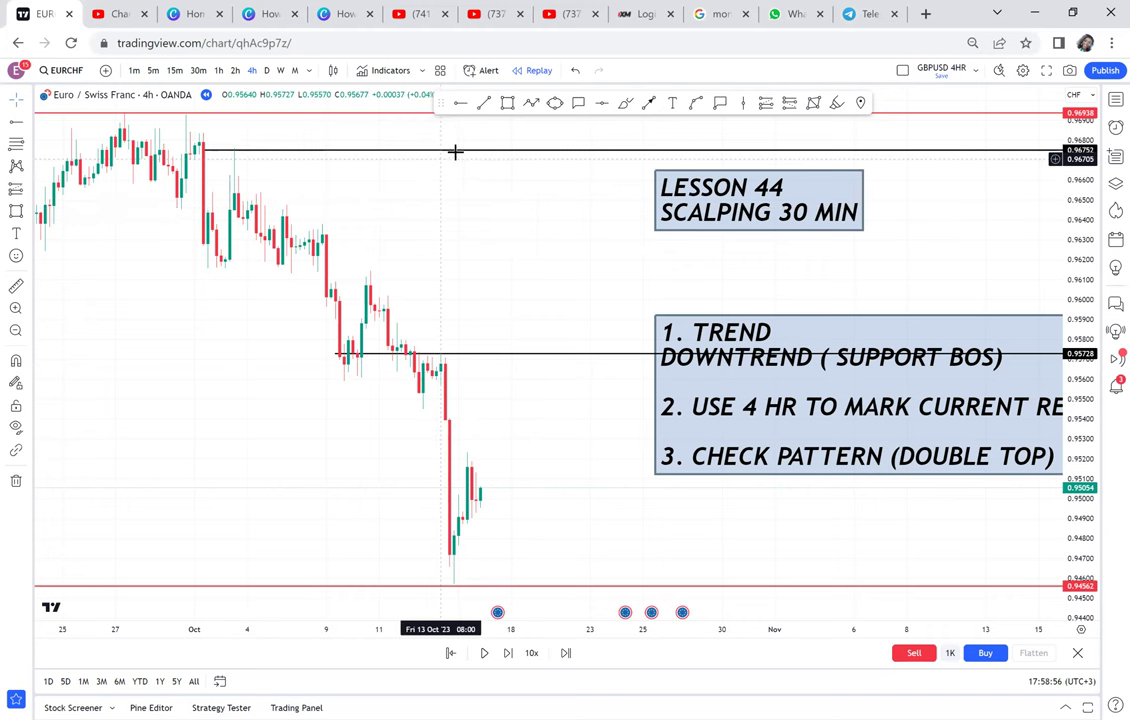
left_click(420, 149)
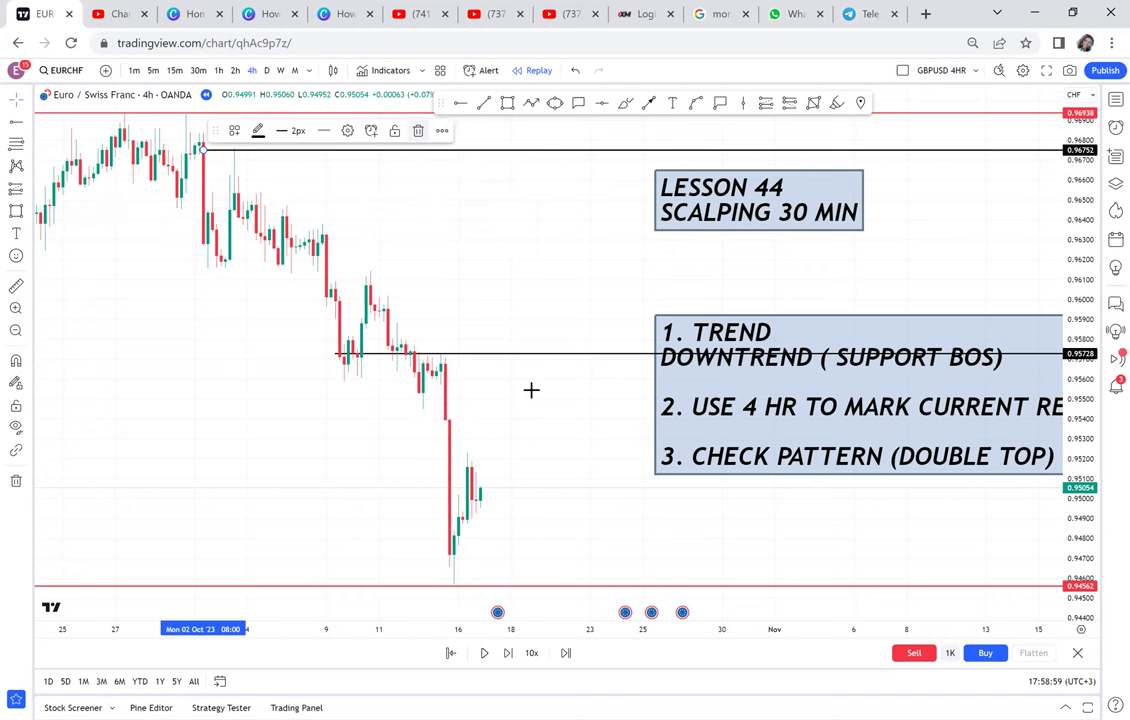
key("Delete")
Append "FROM LOWER TIM" to the third item of the numbered note and place the note clear of the candles.
scroll(418, 303, "up", 2)
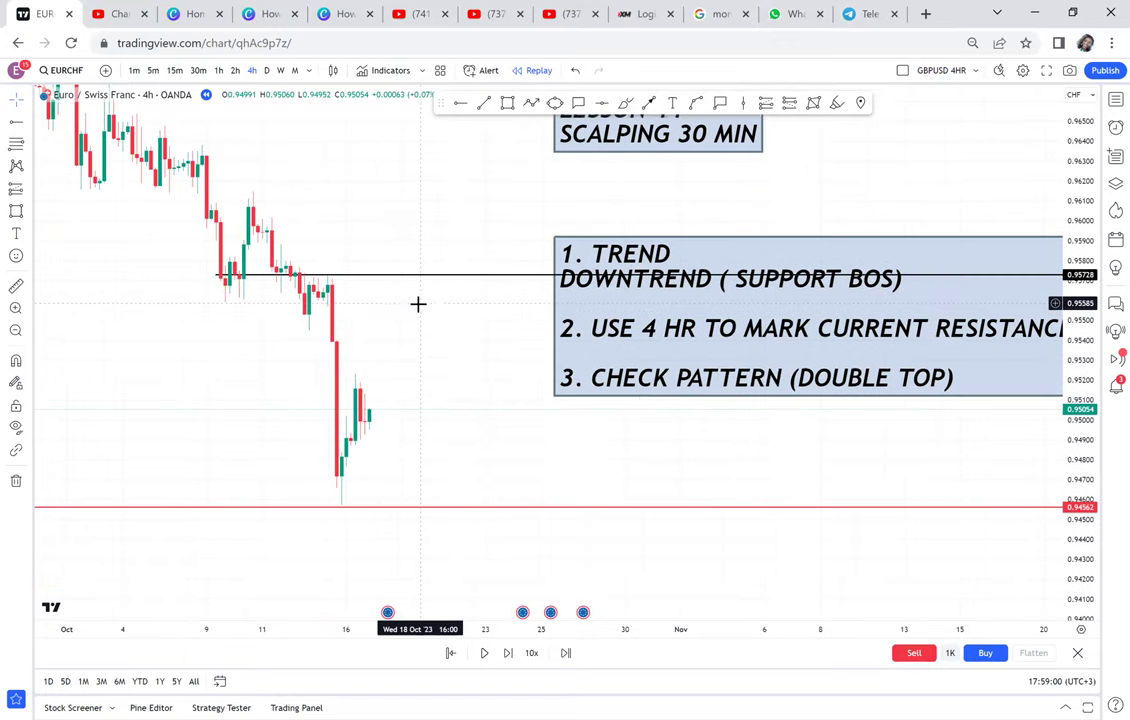
left_click_drag(818, 295, 612, 326)
double_click(620, 401)
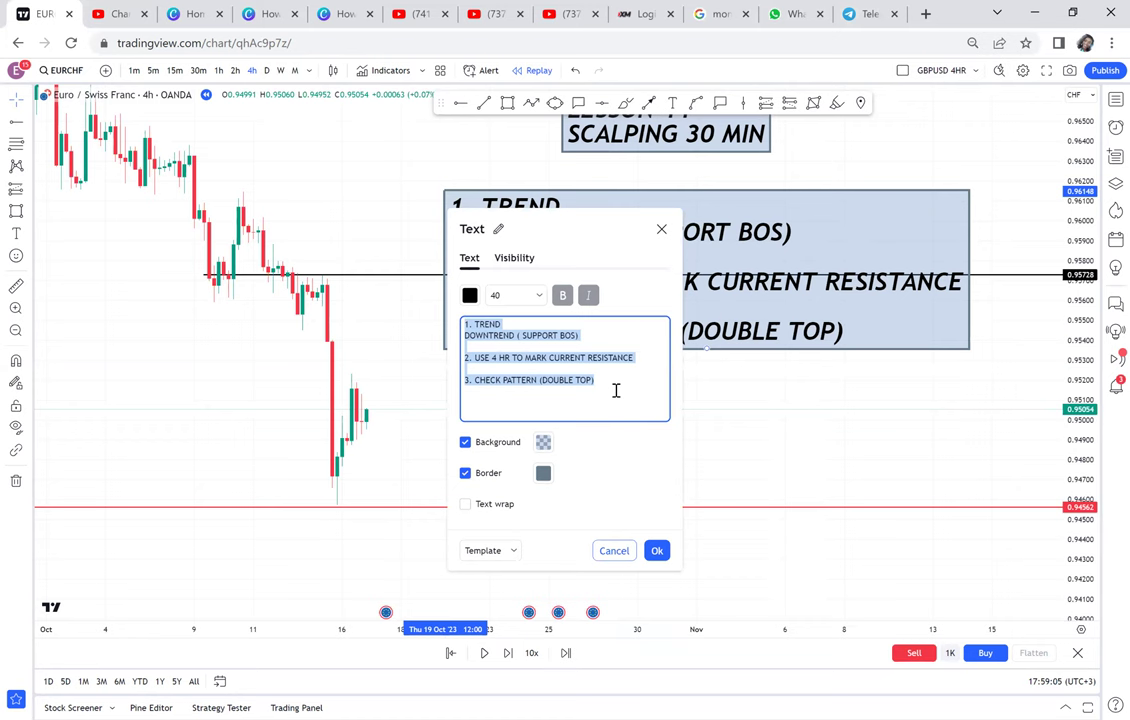
left_click(616, 390)
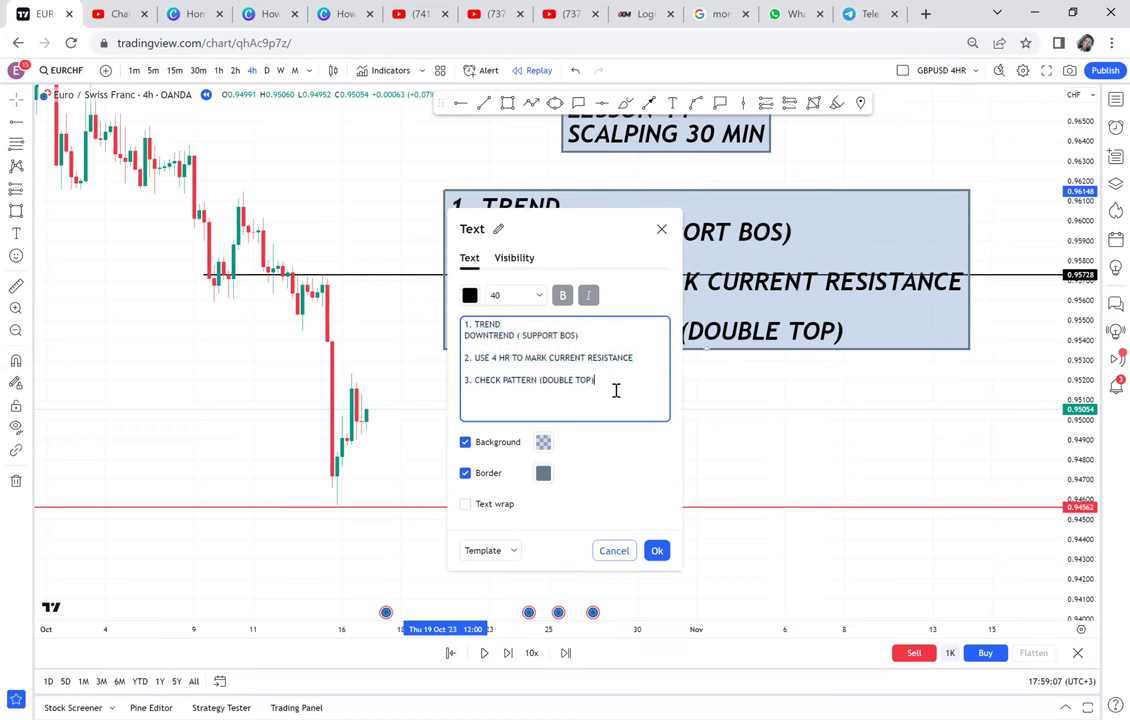
type("FROM LOWER")
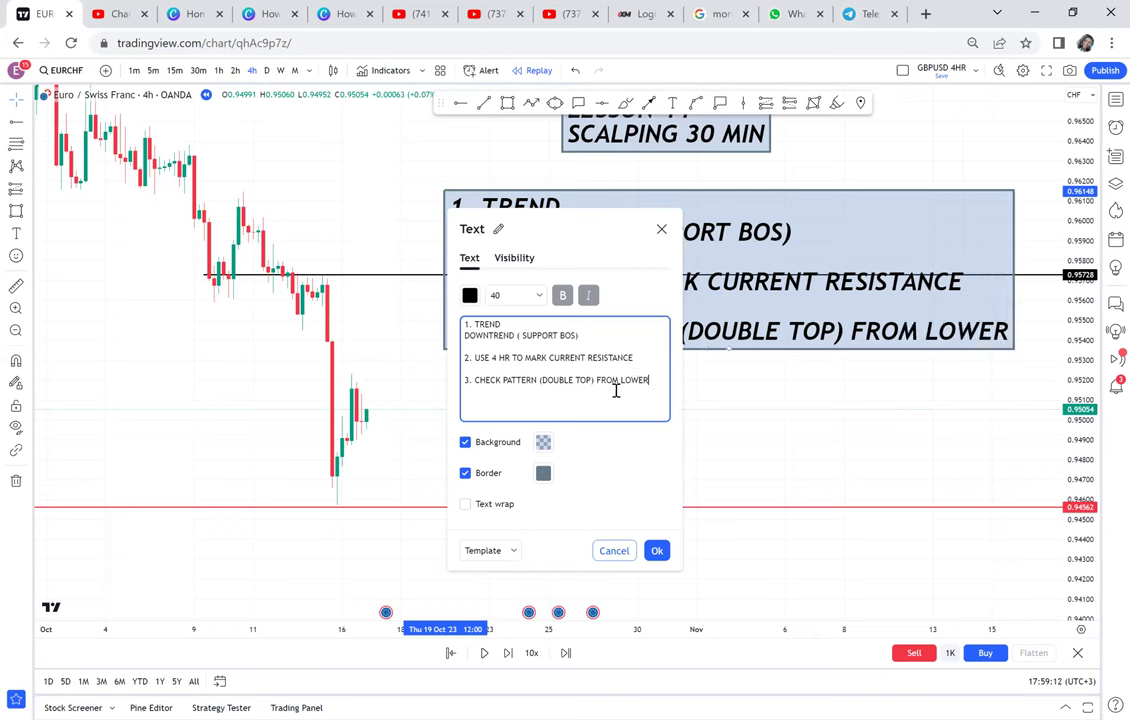
type("  TIME")
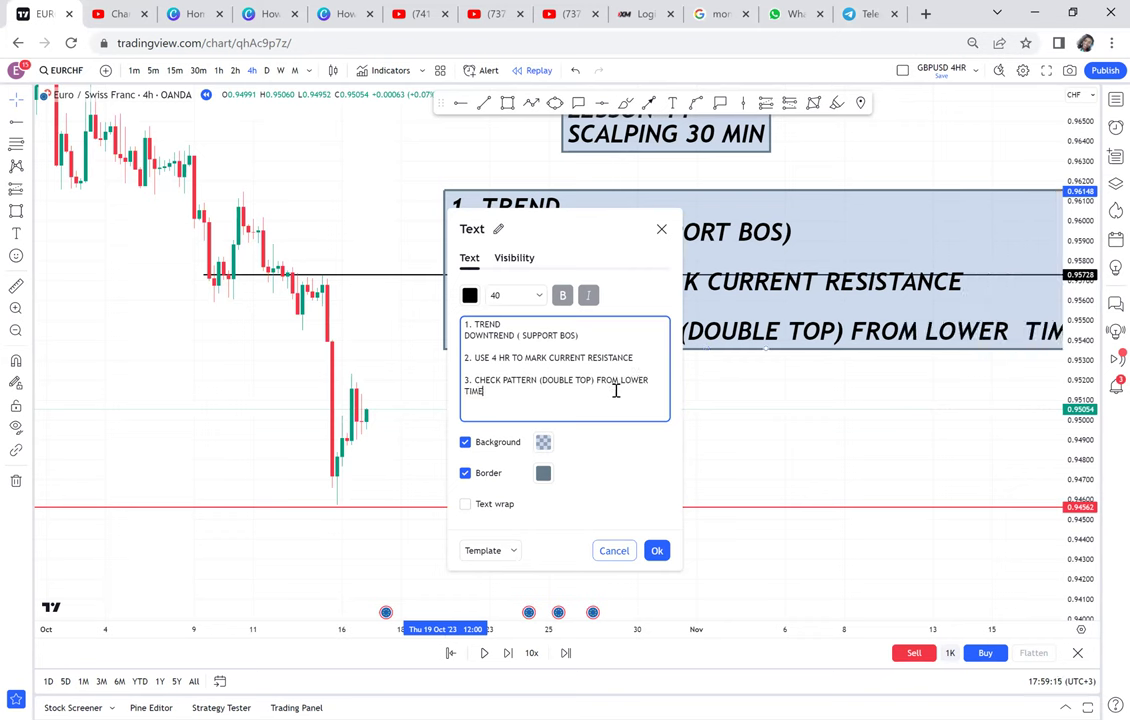
left_click(833, 406)
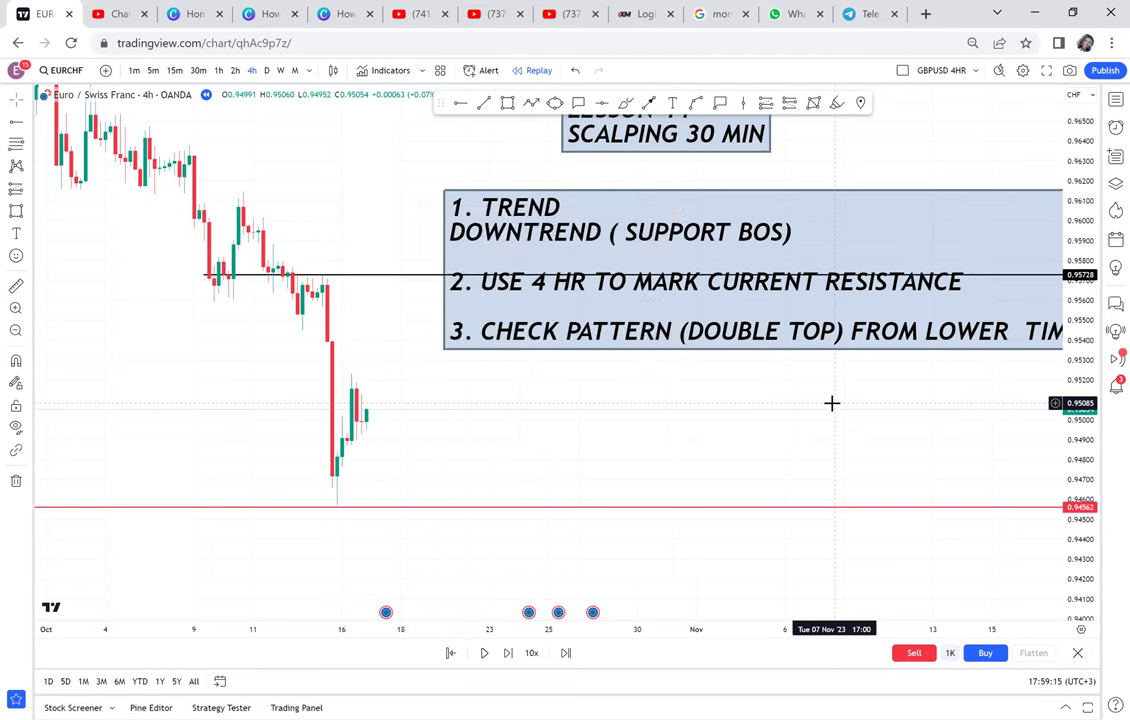
left_click_drag(722, 320, 815, 319)
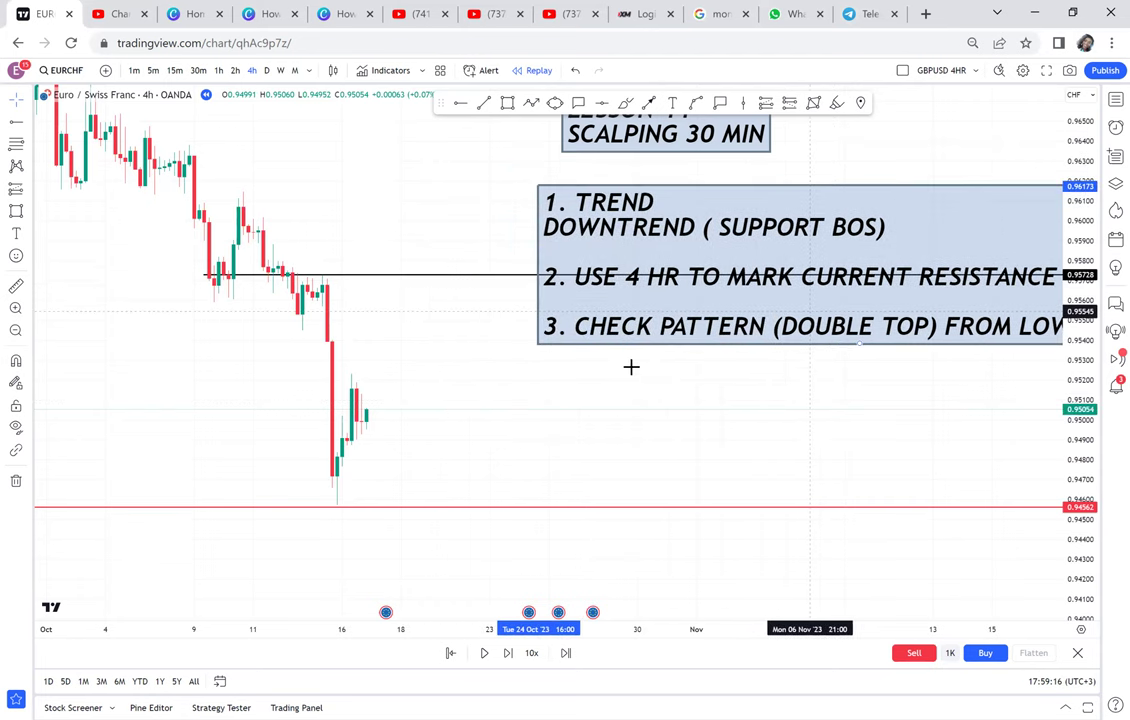
Draw a thin rectangle zone just below the 0.95728 ray, from 12 October to about 23 October.
left_click_drag(573, 366, 755, 389)
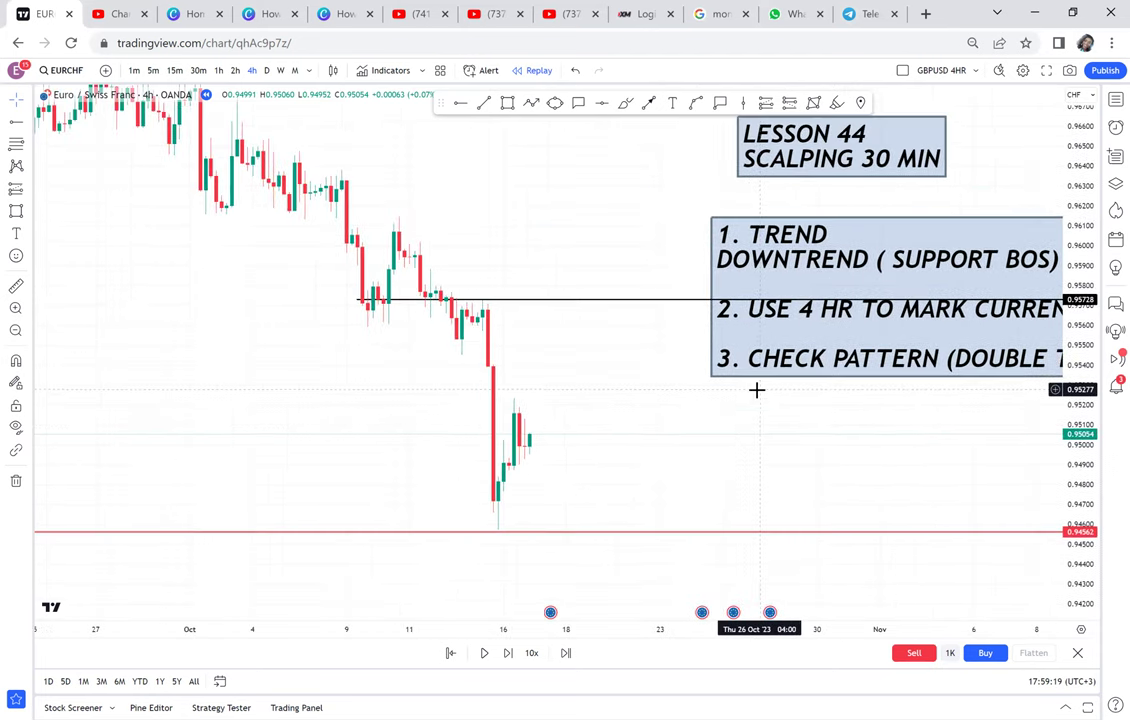
scroll(760, 389, "up", 2)
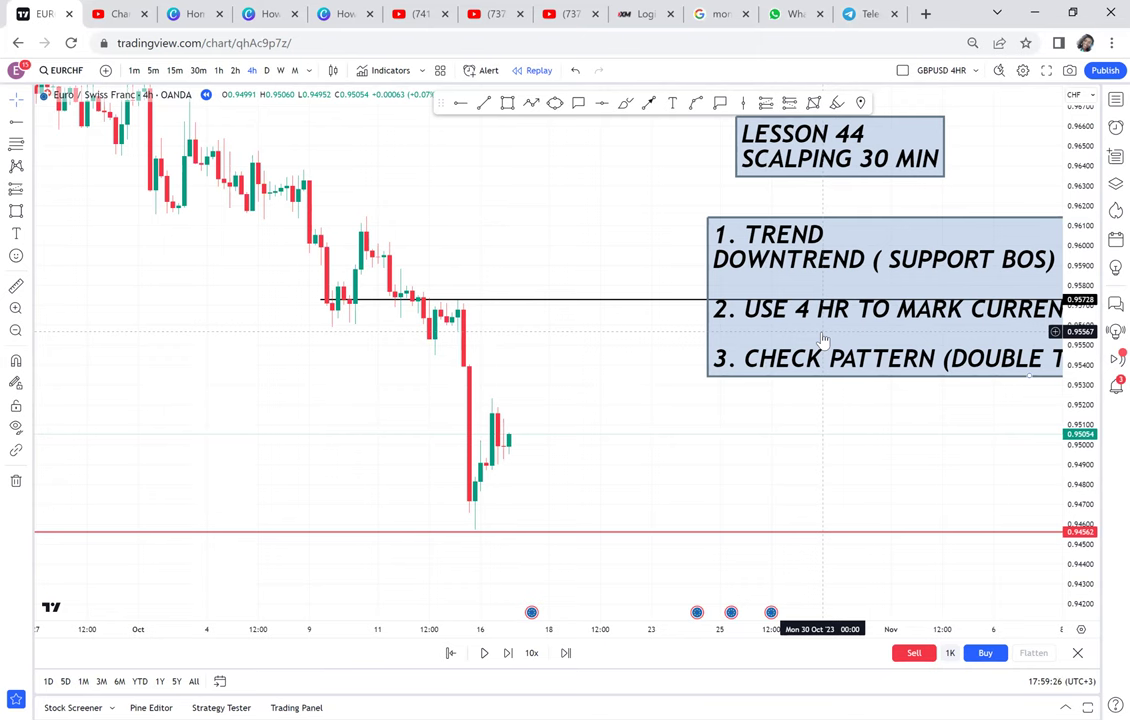
scroll(600, 210, "up", 1)
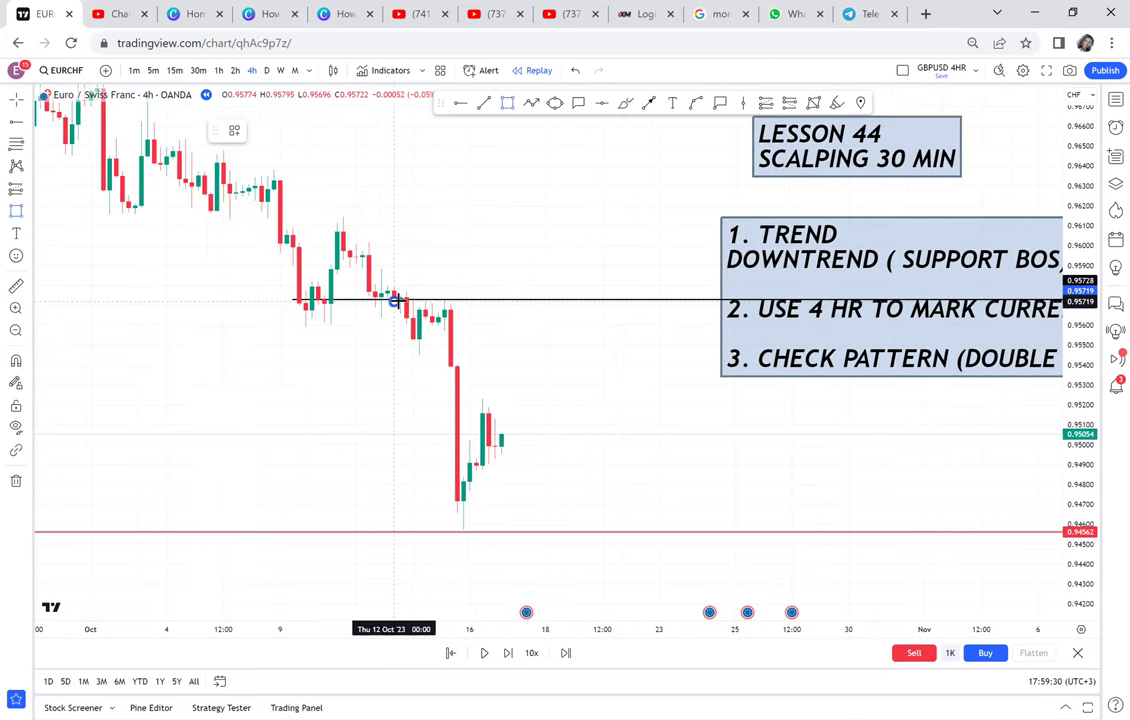
mouse_move(393, 300)
left_mouse_down()
mouse_move(621, 311)
mouse_move(668, 299)
left_mouse_up()
left_click(676, 240)
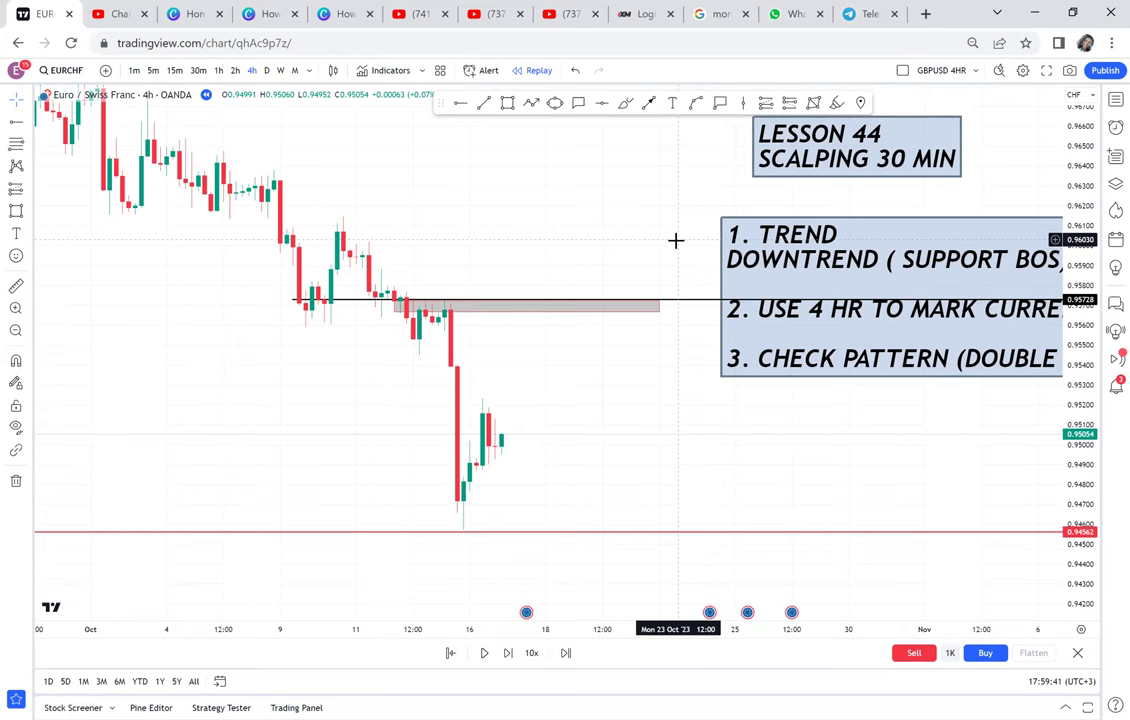
left_click_drag(494, 187, 788, 412)
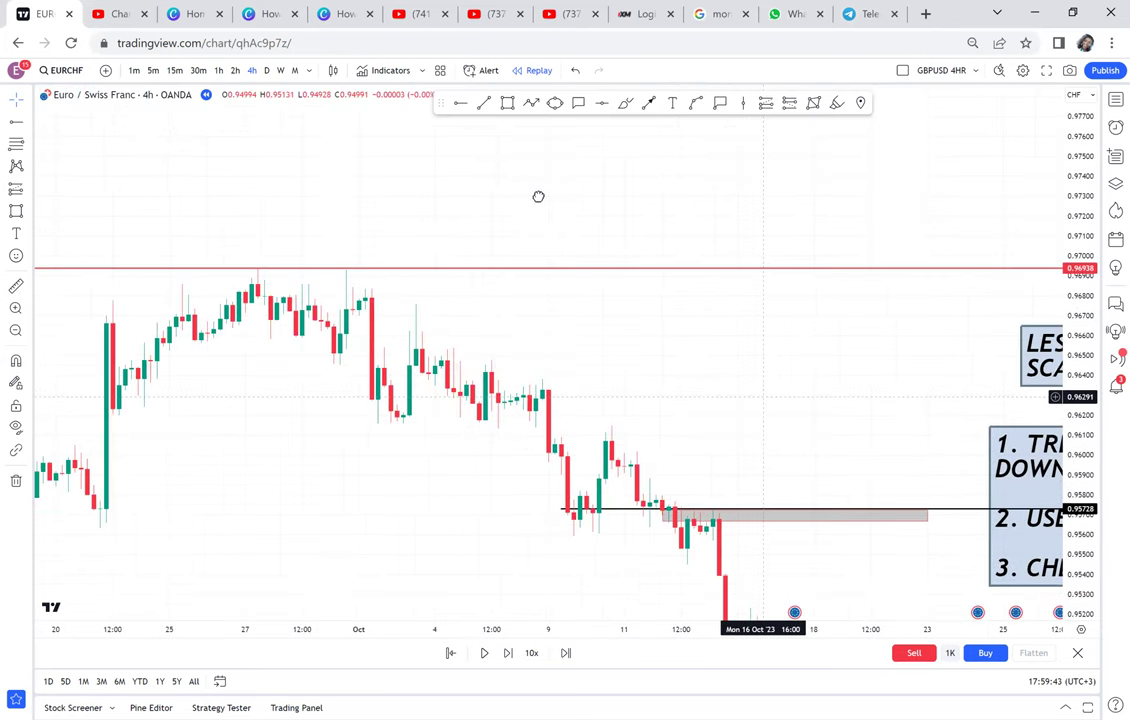
Add the saved text template "POSSIBLE DOUBLE TOP" as a label and place it over the grey resistance zone.
left_click_drag(628, 486, 406, 282)
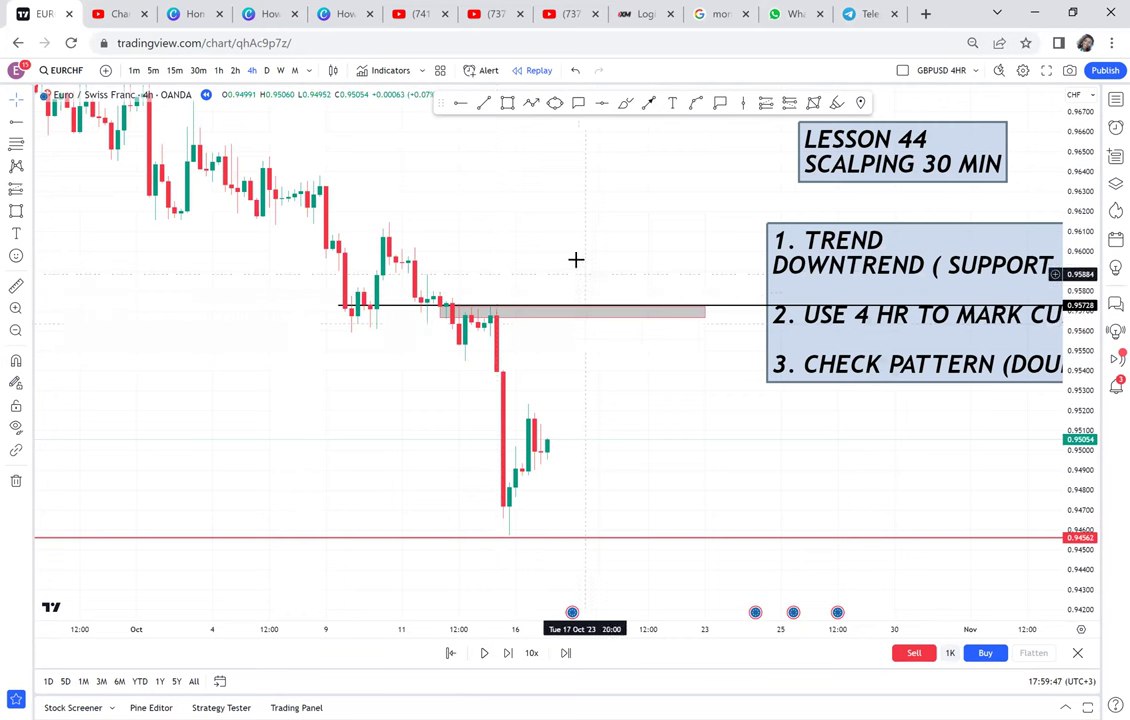
left_click(673, 105)
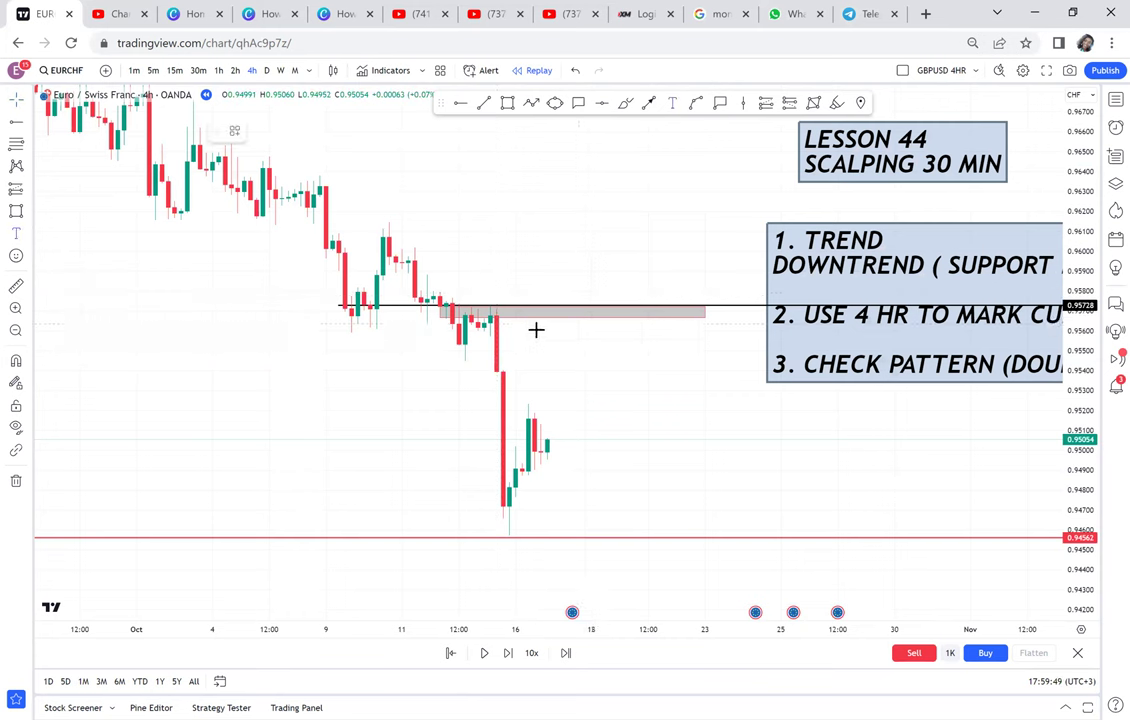
left_click(527, 509)
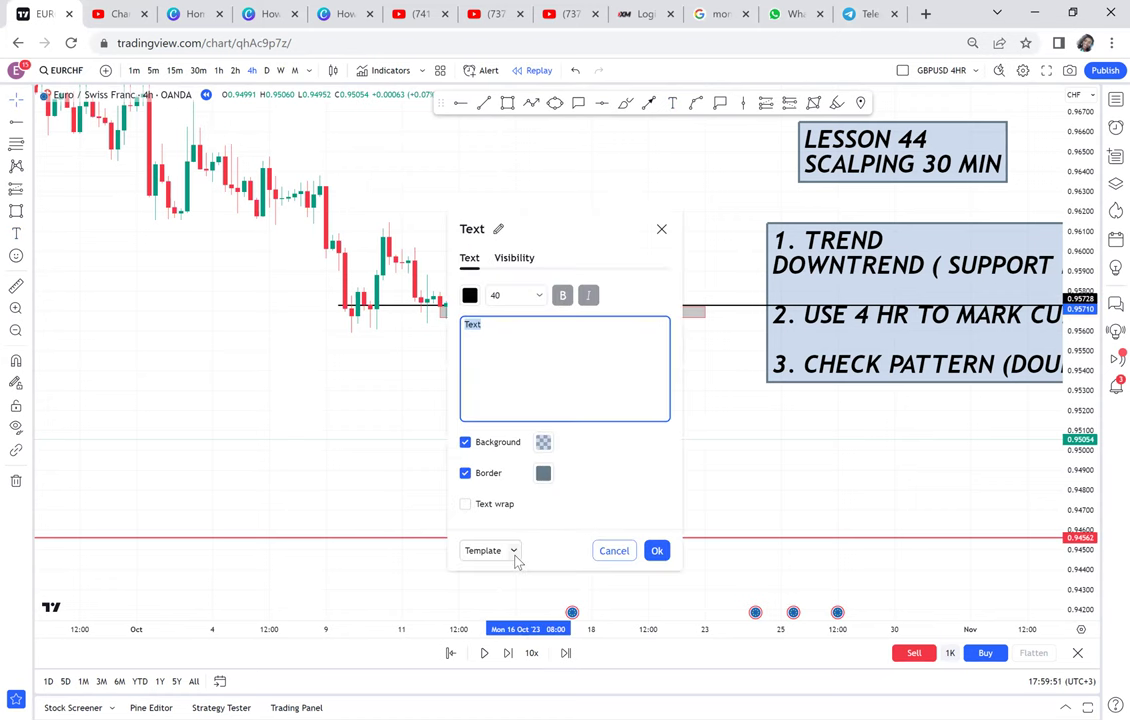
left_click(517, 563)
left_click(499, 667)
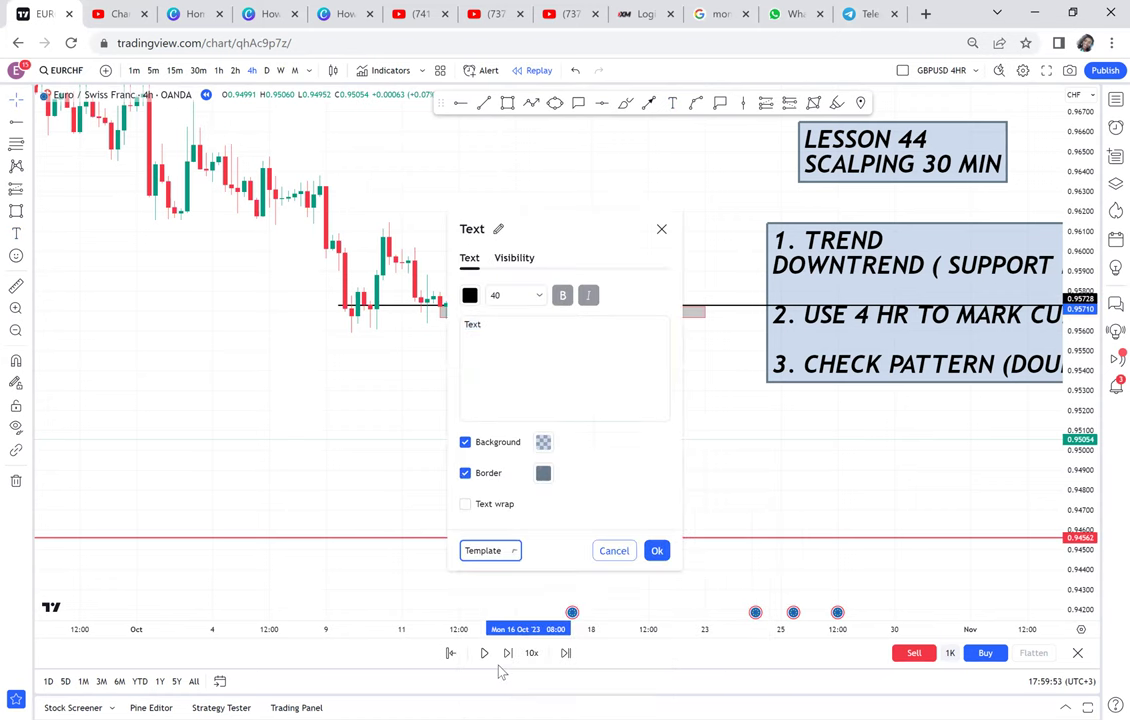
key("Escape")
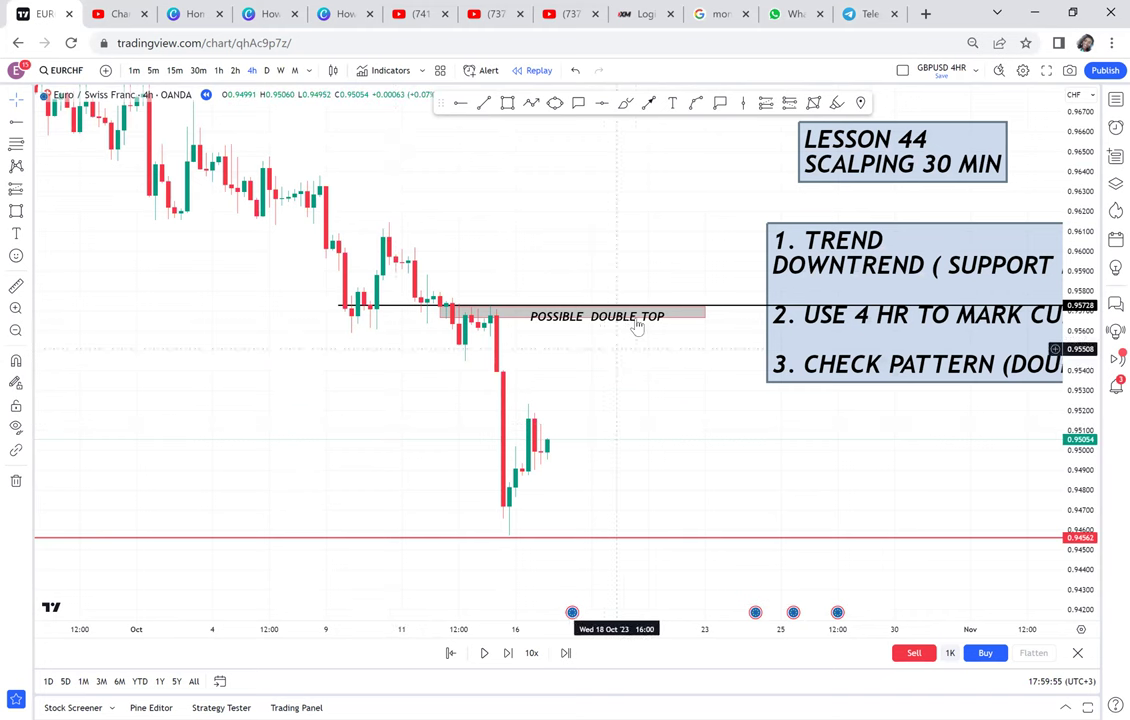
left_click_drag(635, 328, 616, 321)
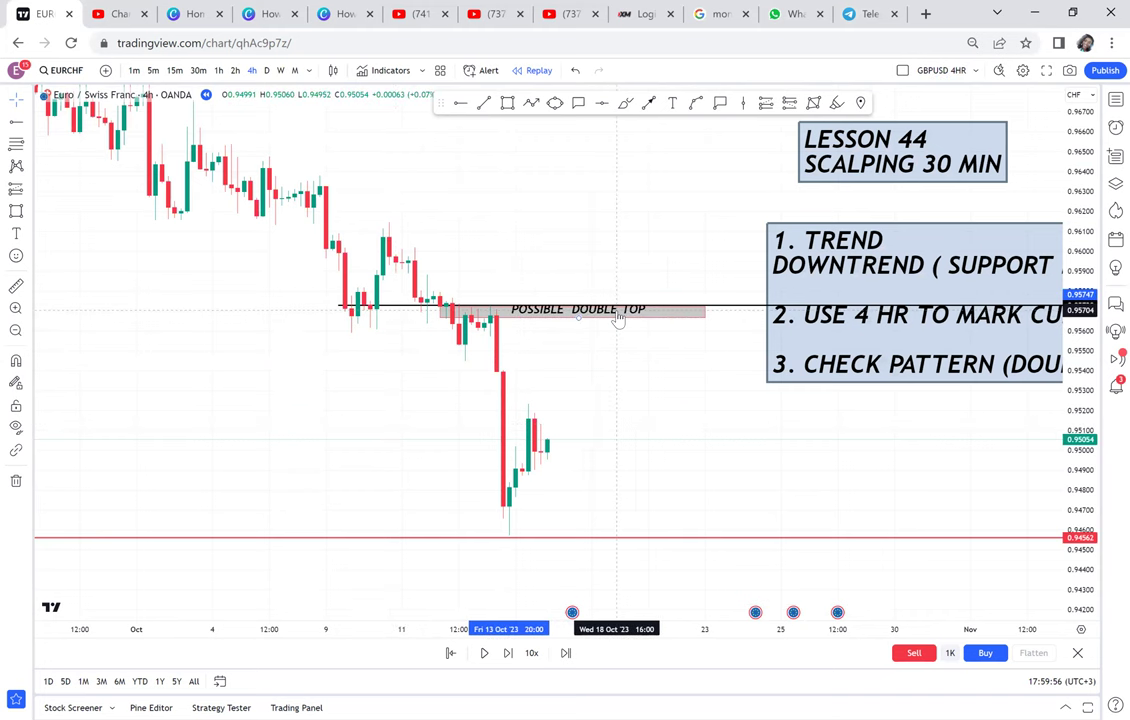
Delete the numbered rules note and the "LESSON 44 SCALPING 30 MIN" title from the chart.
left_click(856, 343)
key("Delete")
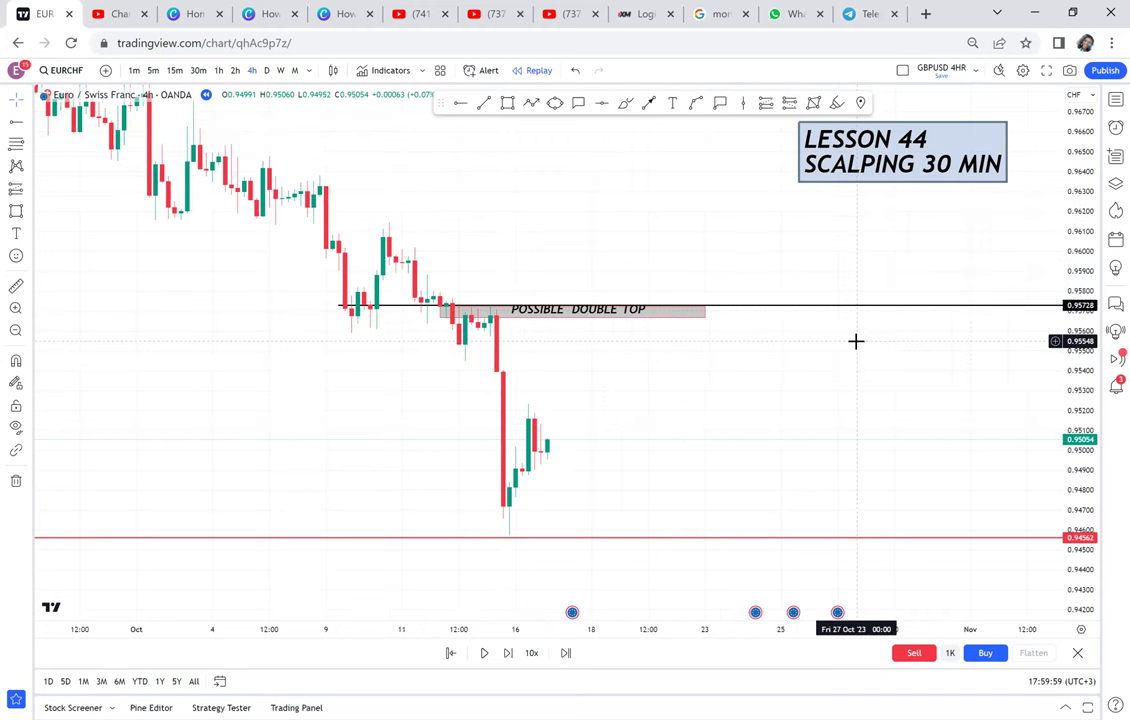
left_click(918, 136)
key("Delete")
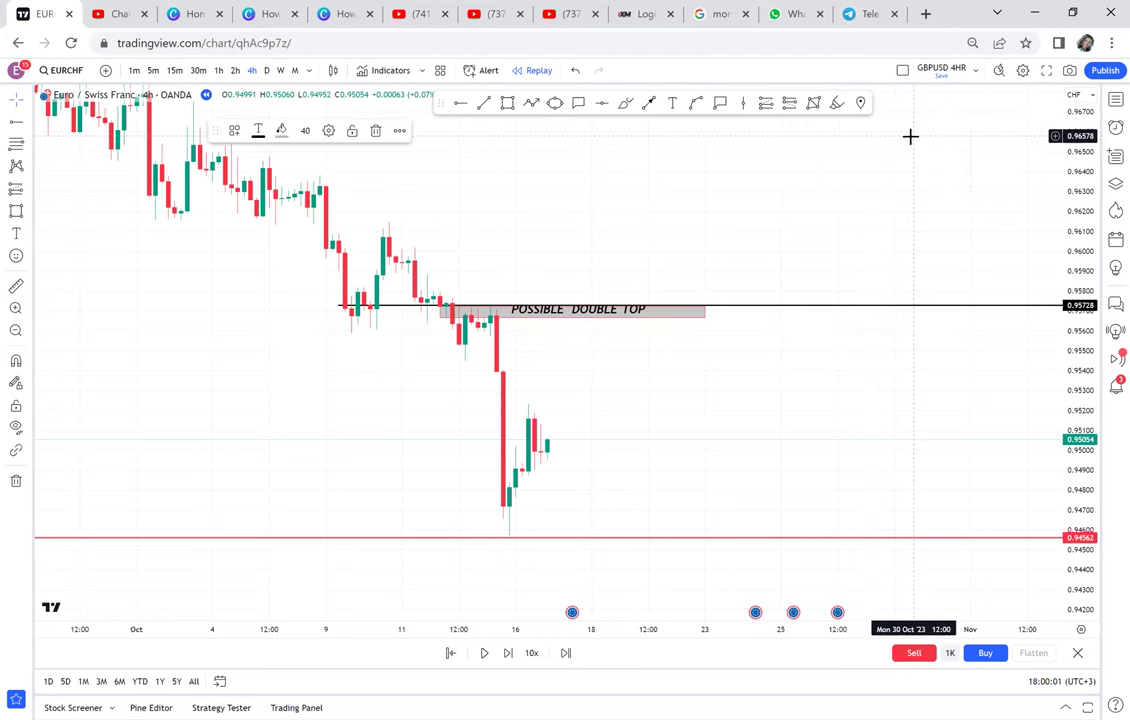
Center the "POSSIBLE DOUBLE TOP" label inside the zone and stretch the zone up to the 0.95728 ray, ending slightly further into 23 October.
left_click_drag(855, 182, 736, 201)
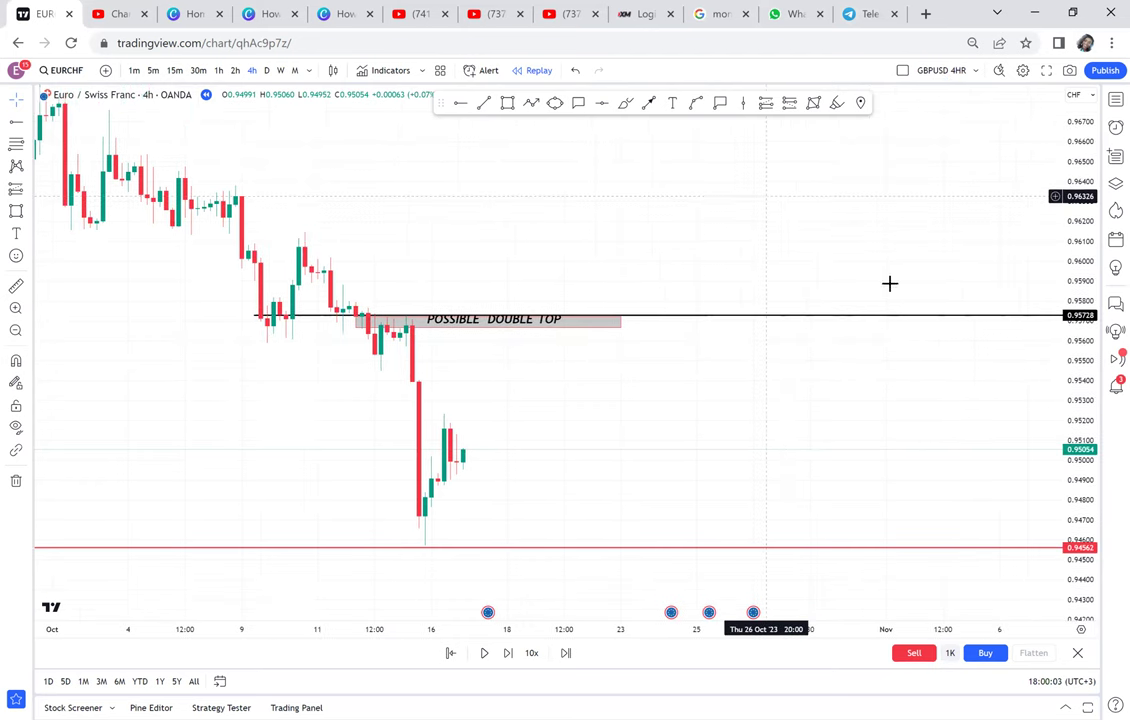
left_click(515, 308)
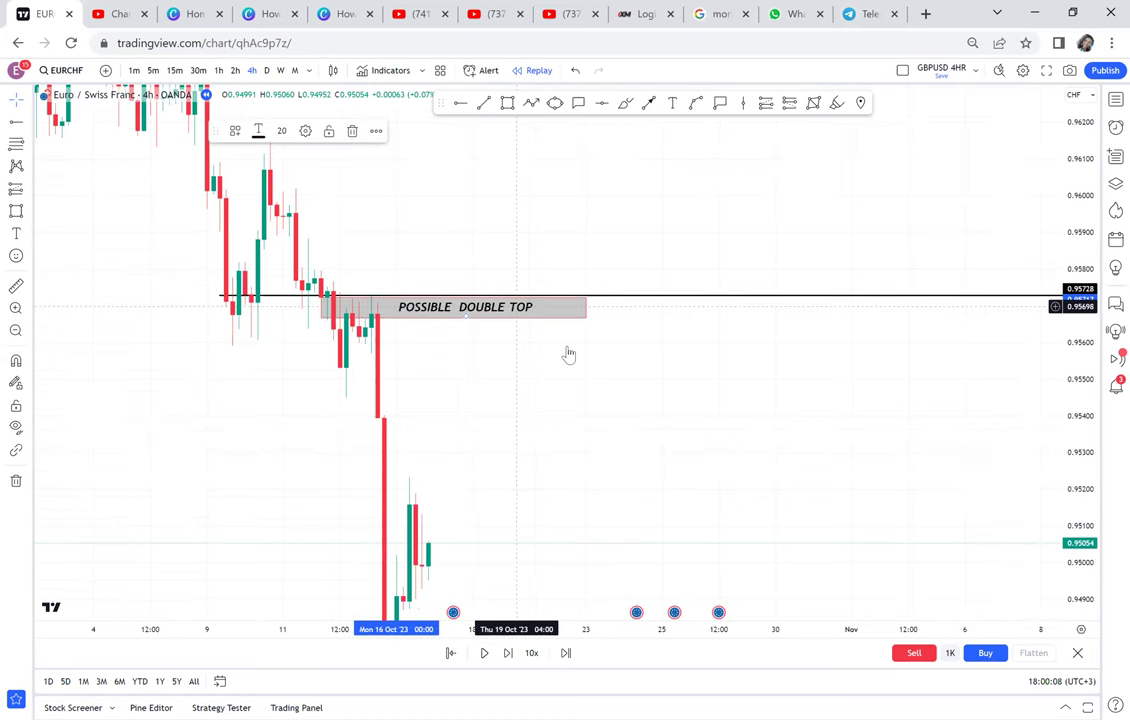
left_click_drag(744, 406, 820, 362)
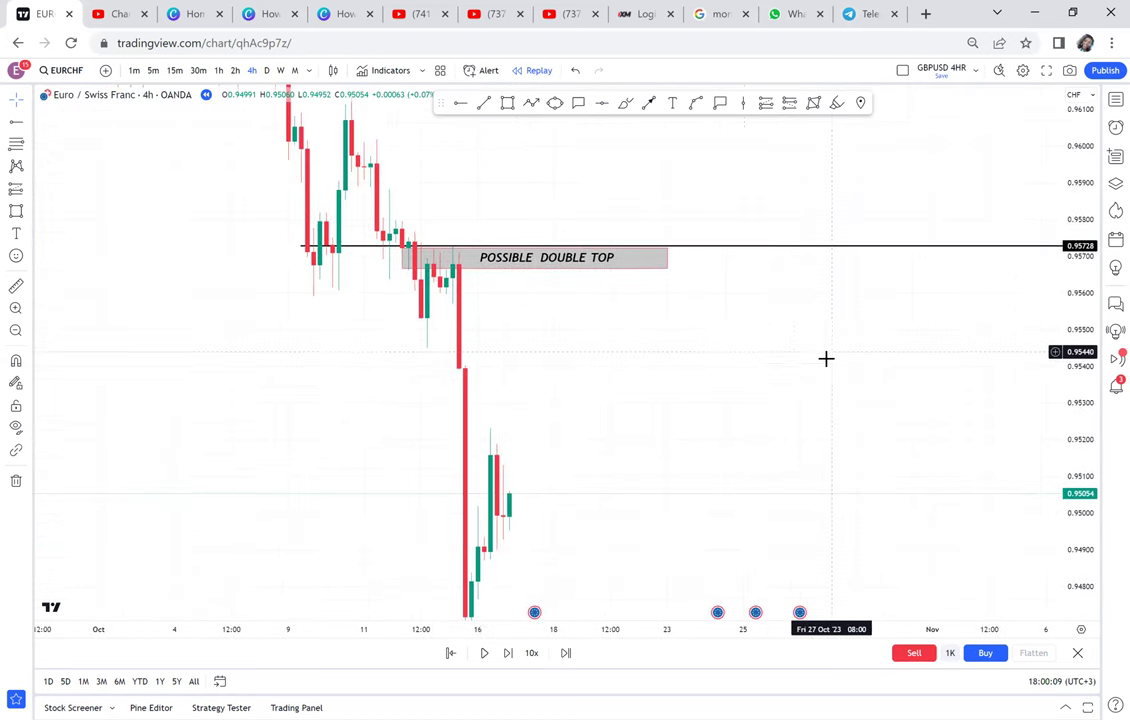
left_click(658, 268)
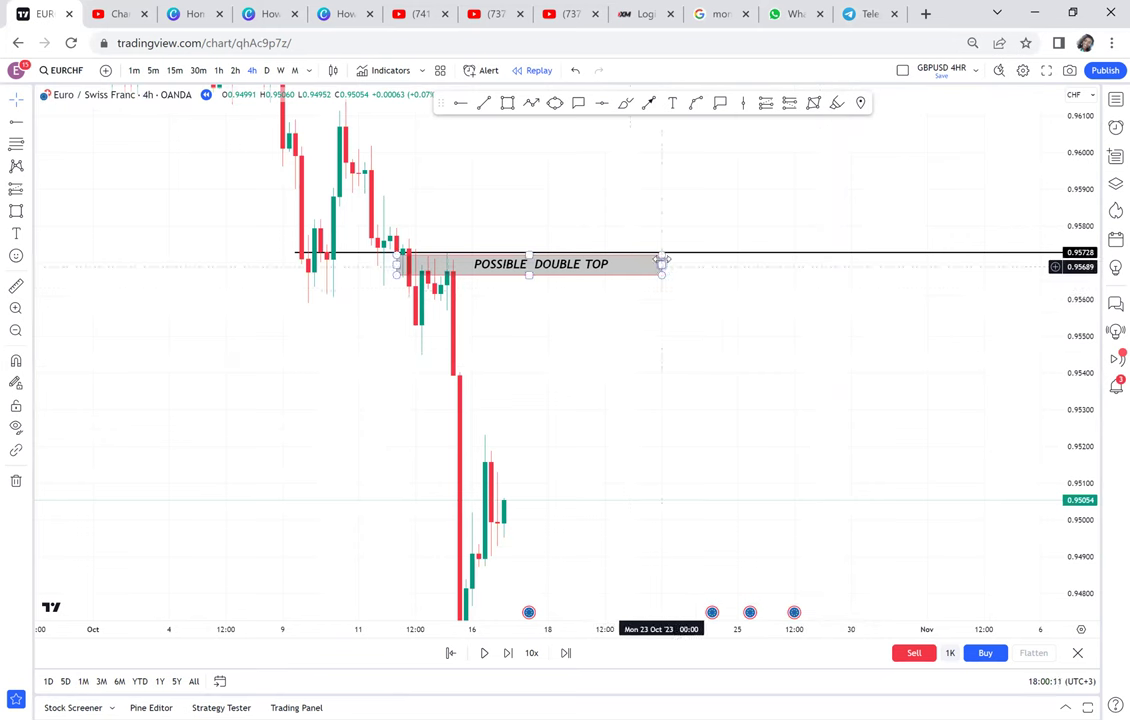
left_click_drag(672, 254, 680, 253)
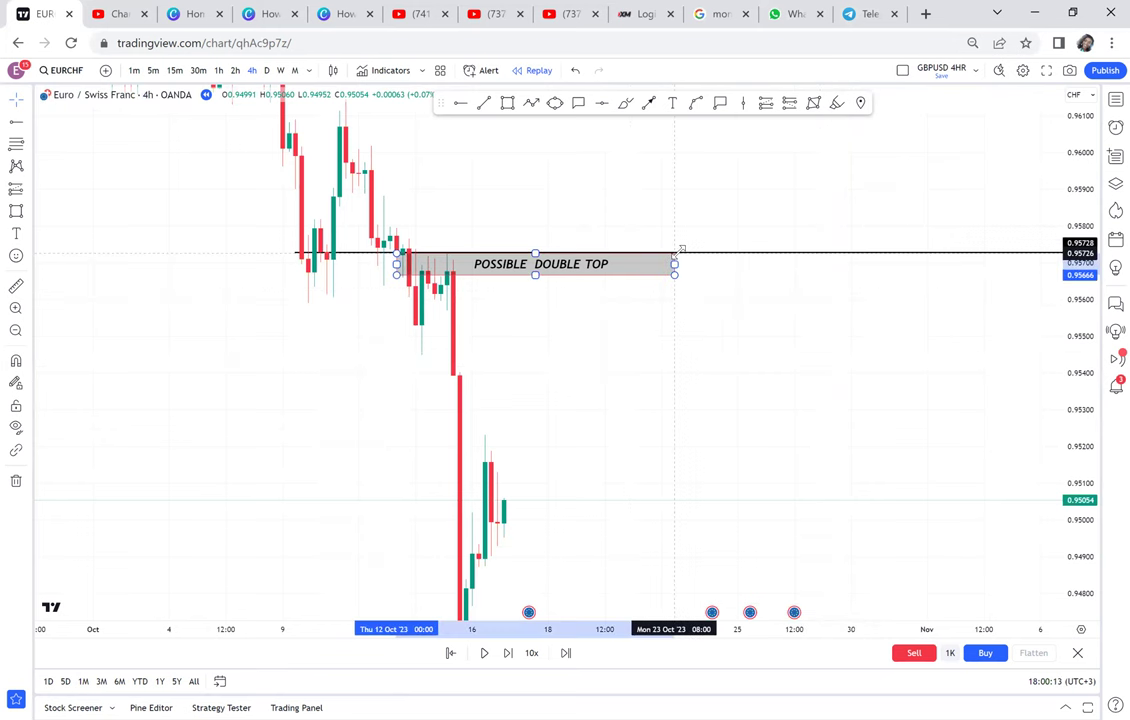
left_click(755, 217)
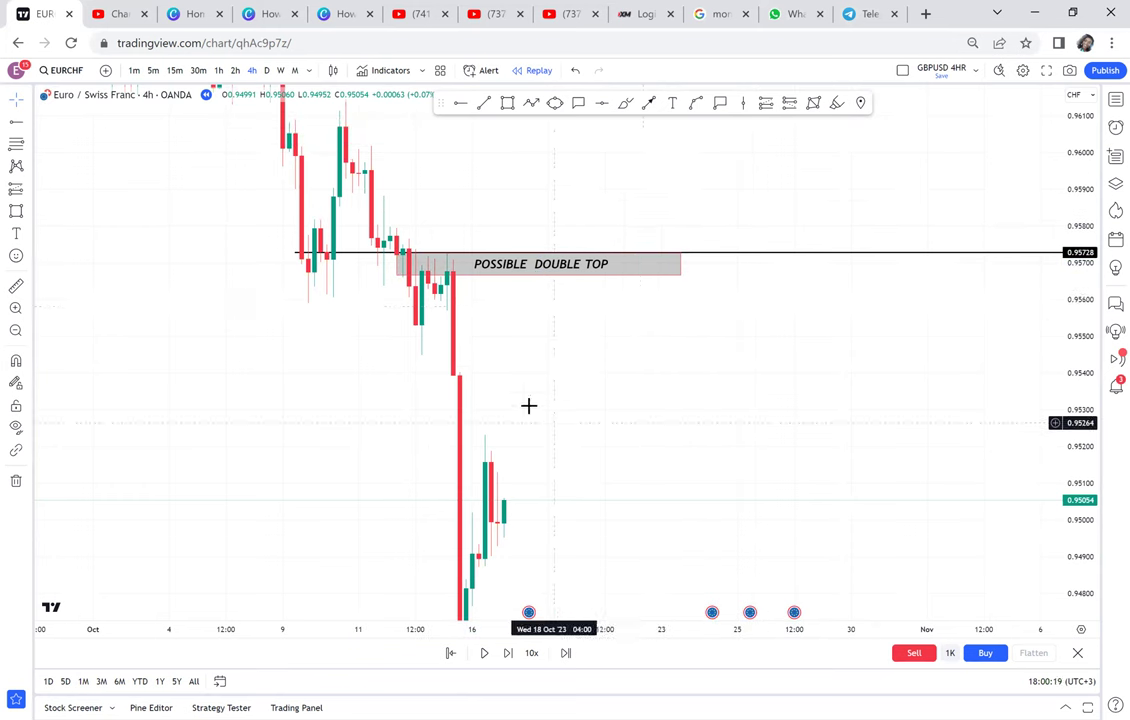
Draw a projected price path beside the latest candle, rising from about 0.9503 to about 0.9542 and falling to about 0.9501.
left_click_drag(439, 373, 423, 361)
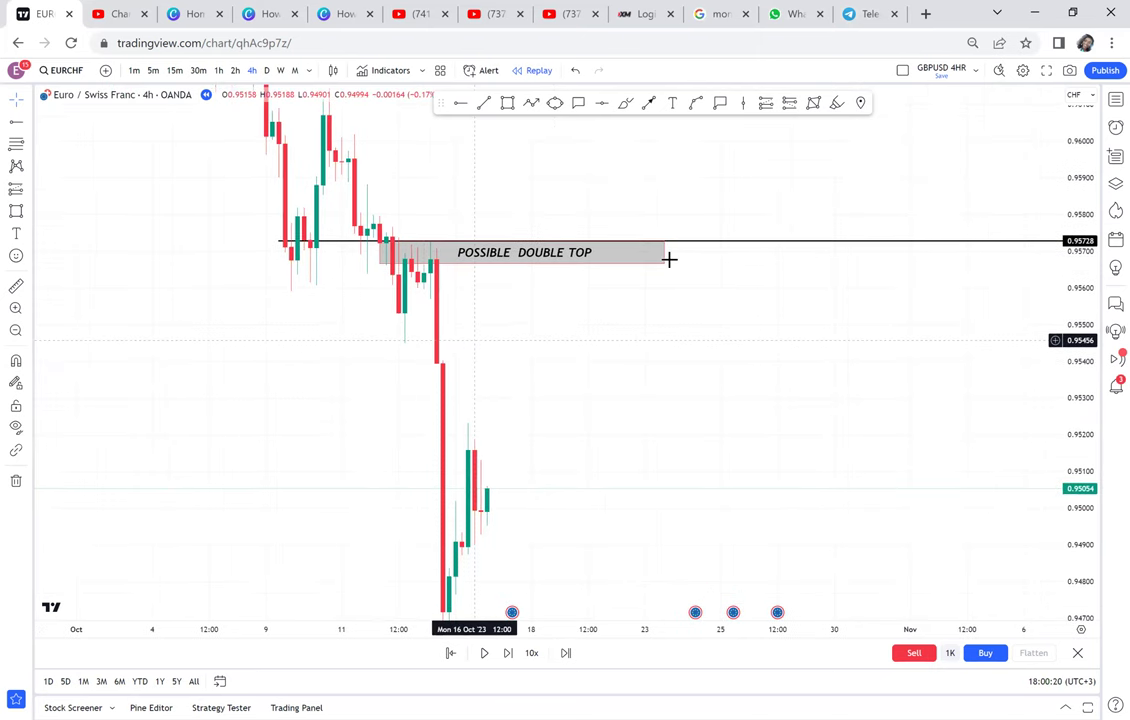
left_click_drag(653, 391, 659, 314)
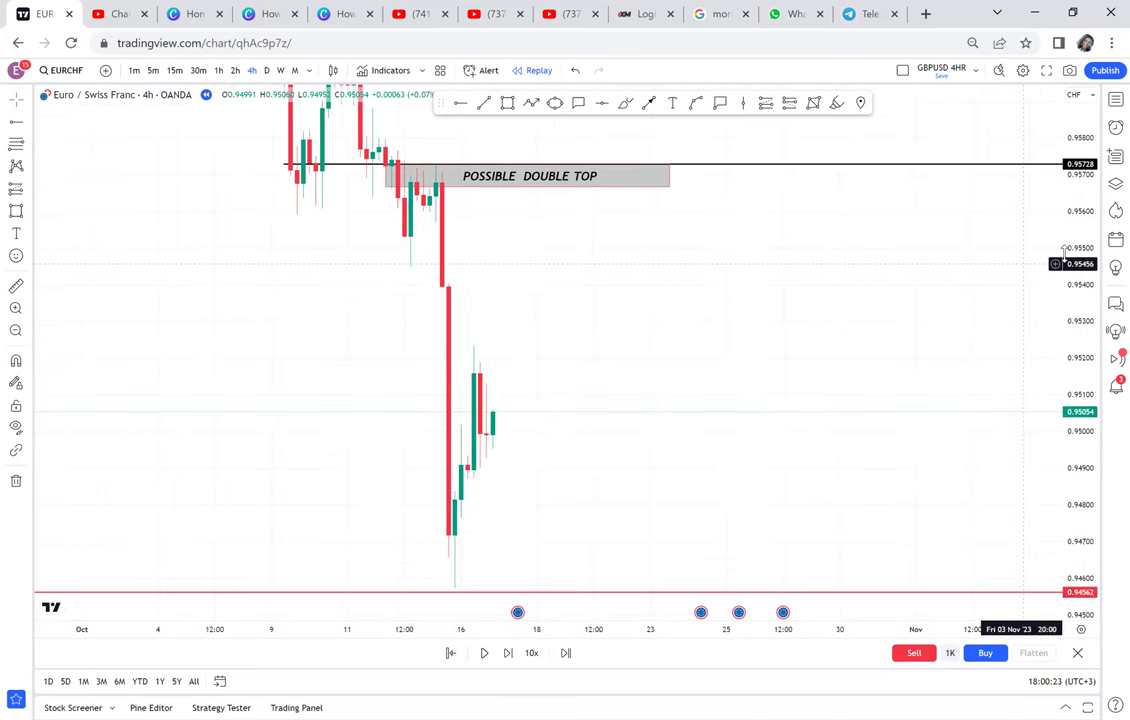
left_click_drag(1063, 335, 1064, 397)
left_click(531, 103)
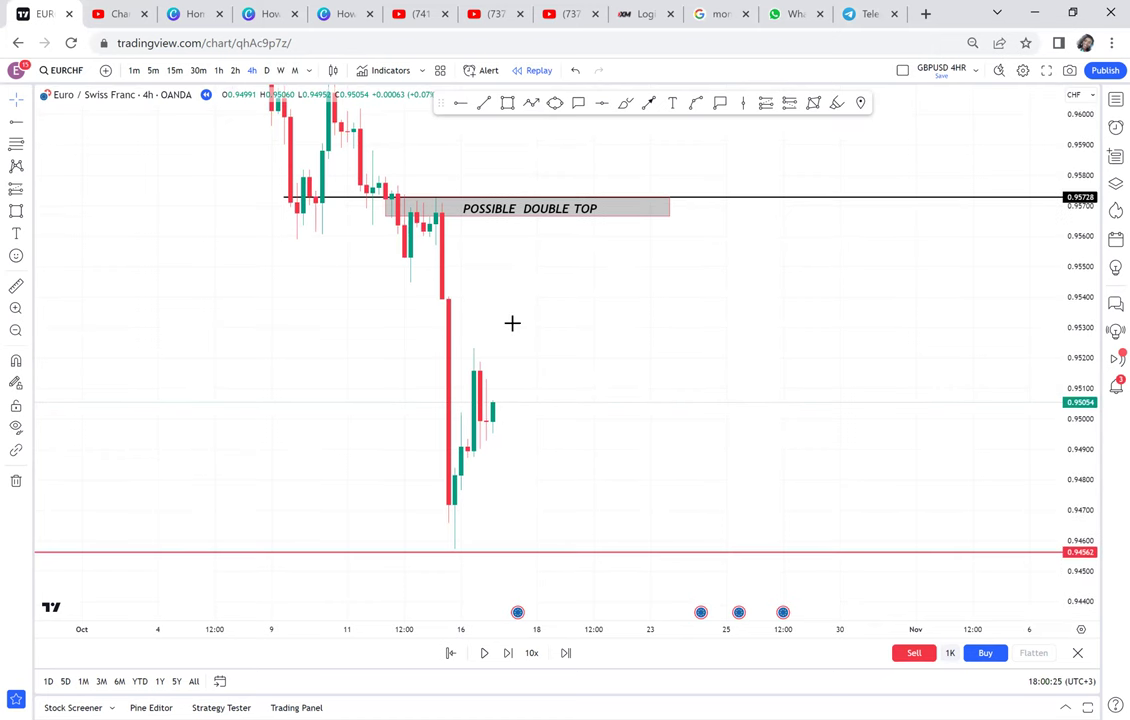
left_click(524, 411)
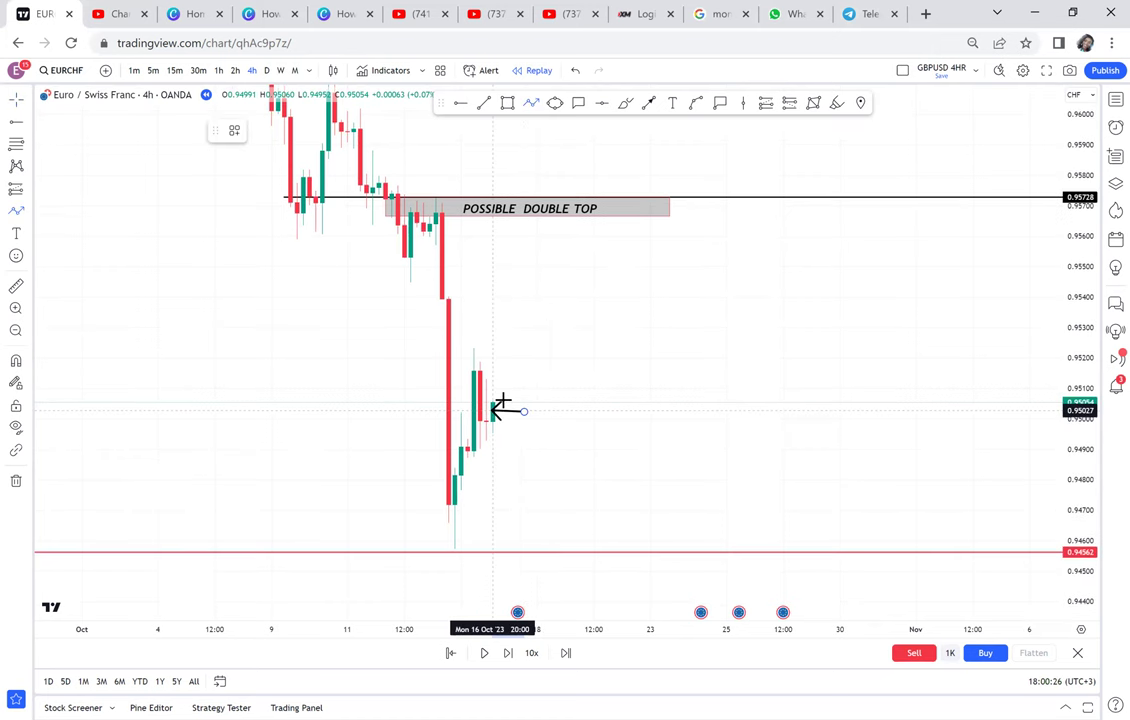
left_click(555, 292)
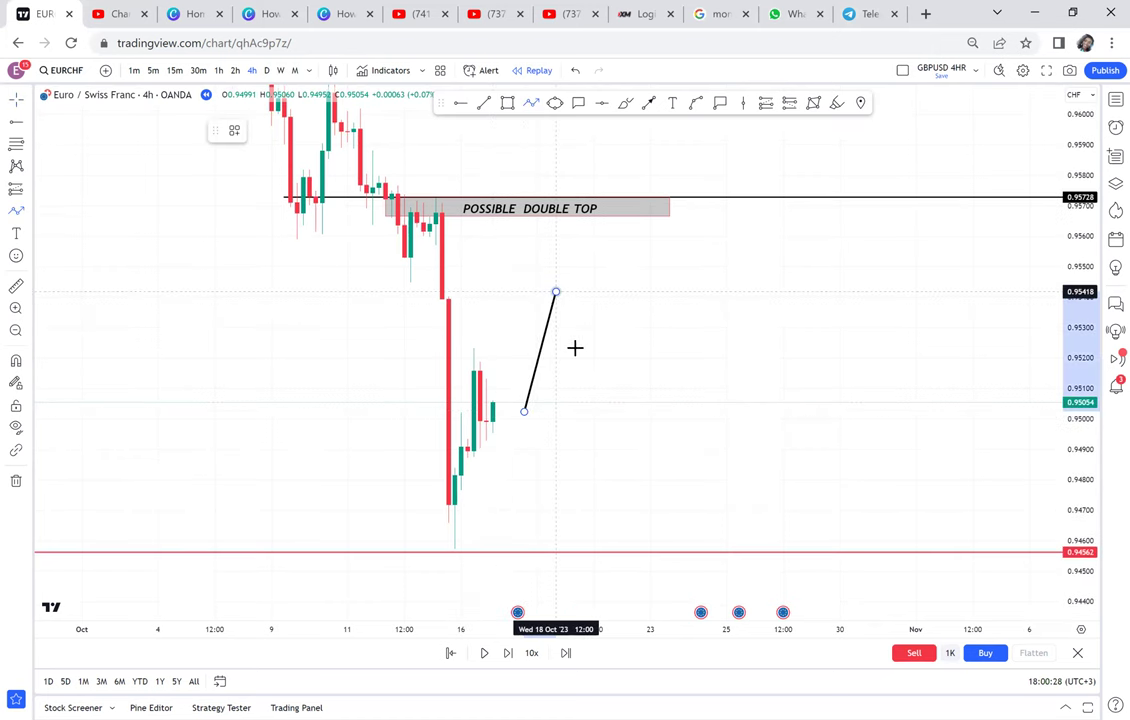
double_click(511, 286)
left_click(614, 416)
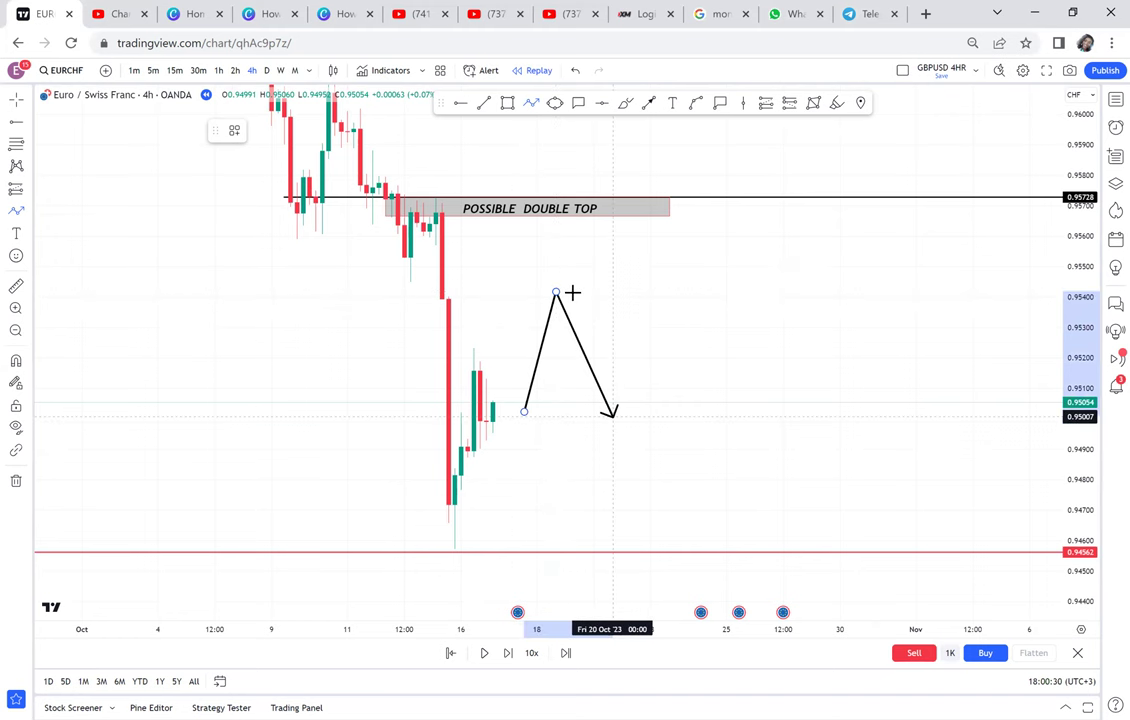
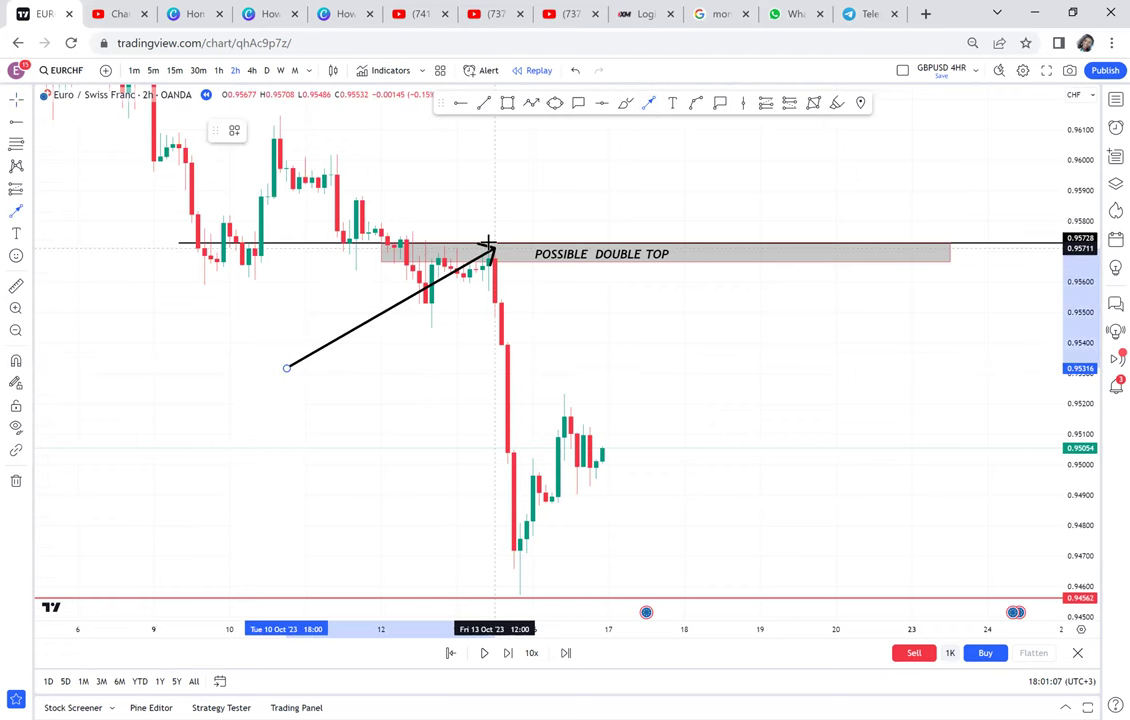
left_click(488, 598)
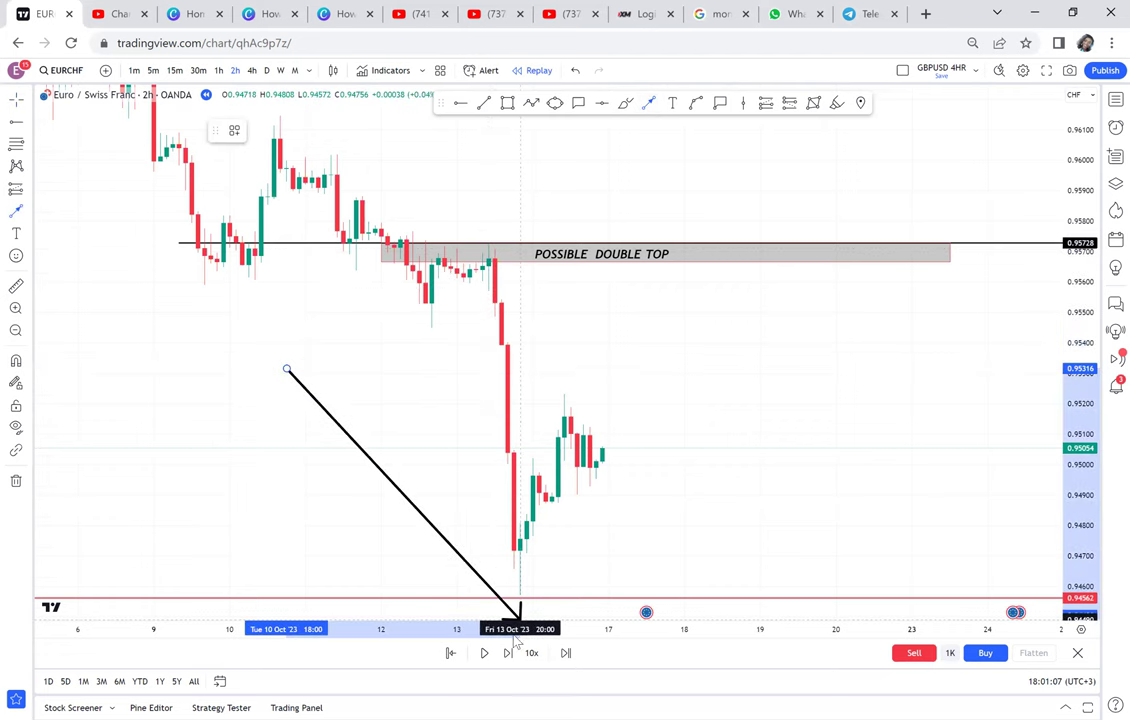
left_click(487, 357)
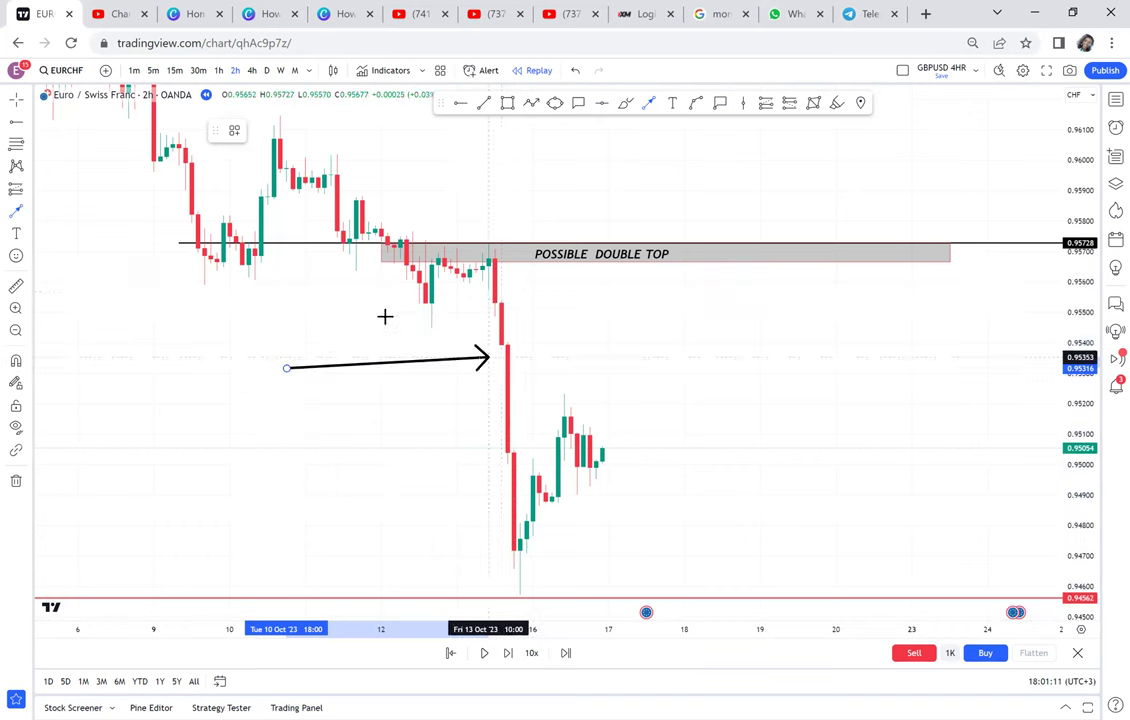
left_click(219, 70)
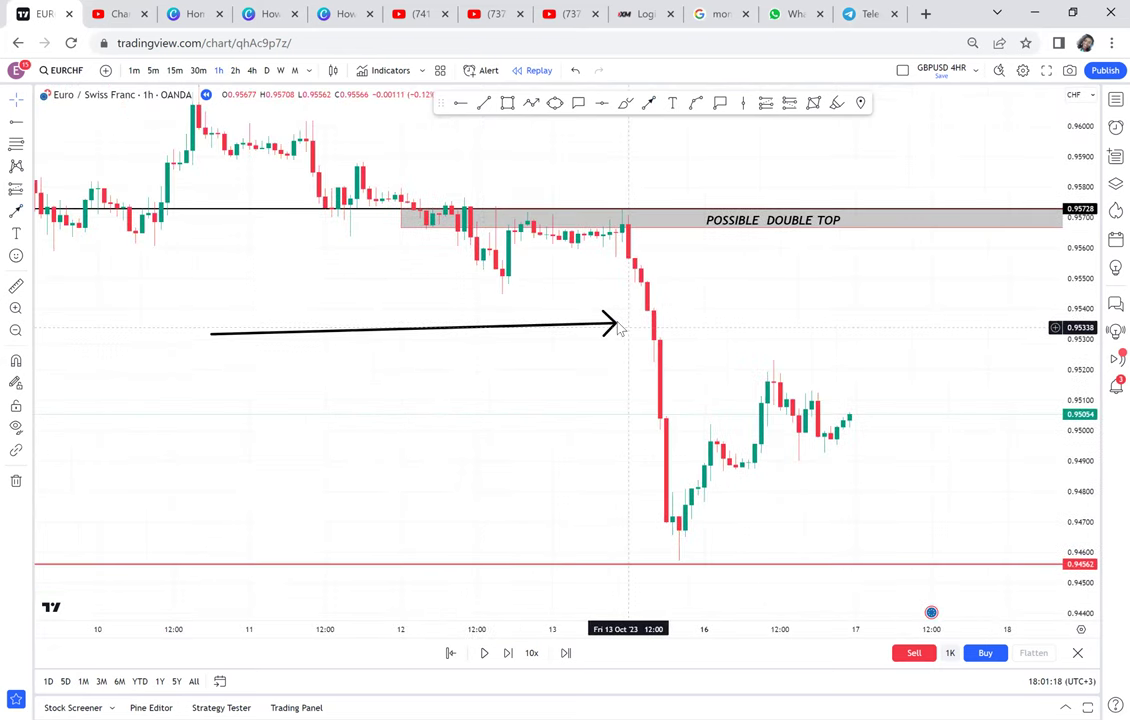
mouse_move(617, 322)
left_mouse_down()
mouse_move(643, 265)
mouse_move(643, 371)
mouse_move(645, 236)
mouse_move(647, 344)
mouse_move(629, 227)
mouse_move(641, 366)
mouse_move(692, 374)
mouse_move(690, 397)
mouse_move(643, 342)
left_mouse_up()
key("Delete")
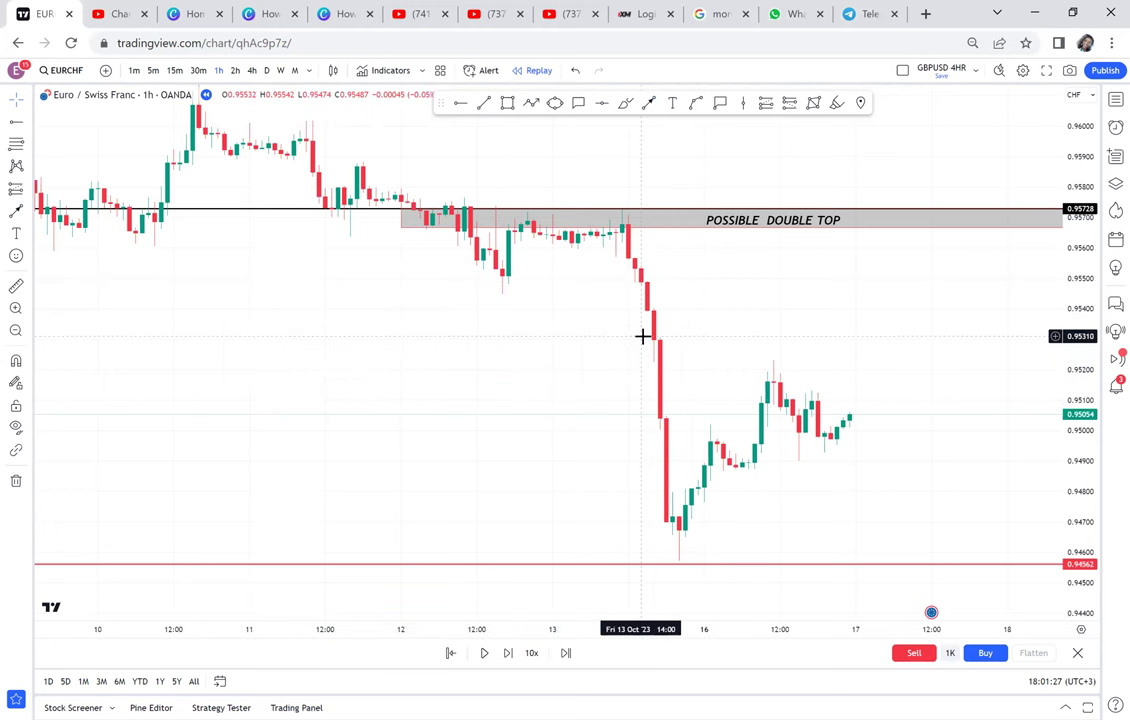
Switch the chart to the 30-minute timeframe and fit the 0.95728 and 0.94562 levels in view.
scroll(619, 296, "right", 3)
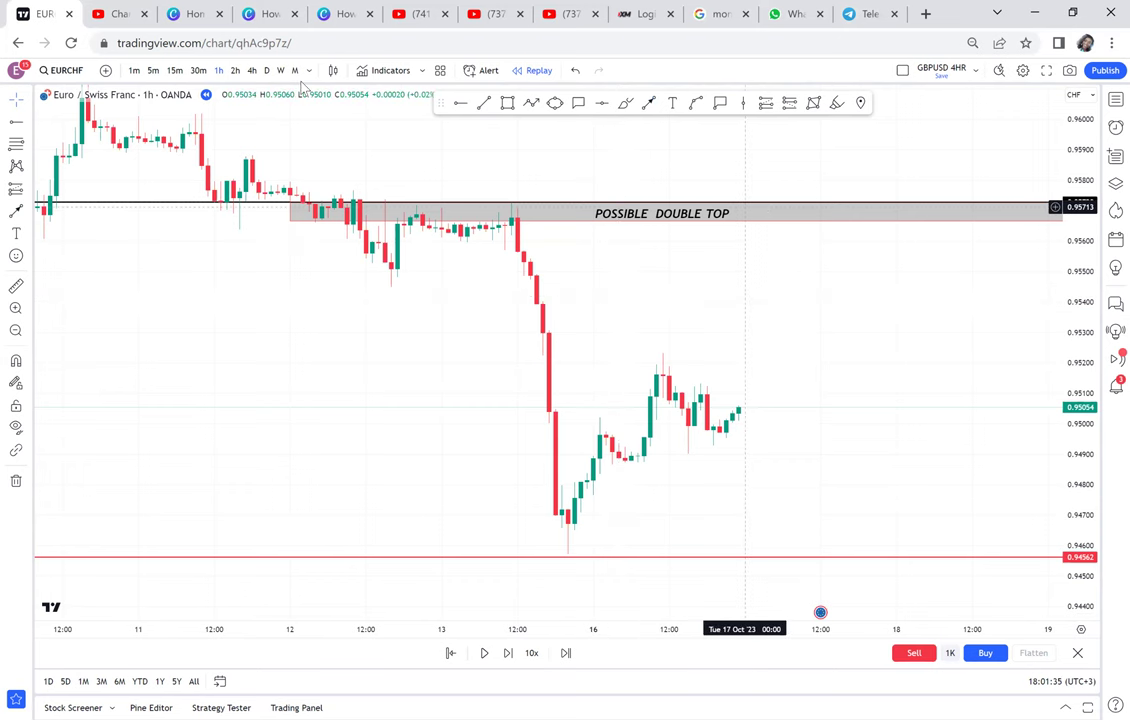
left_click(198, 71)
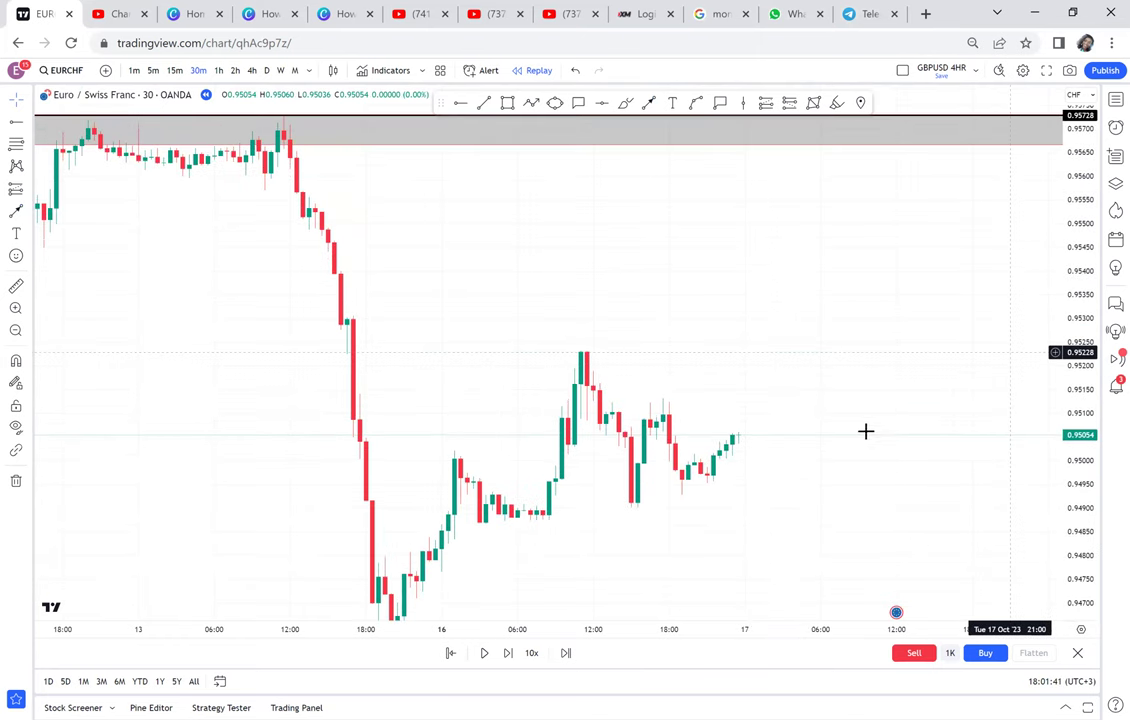
left_click_drag(907, 363, 990, 338)
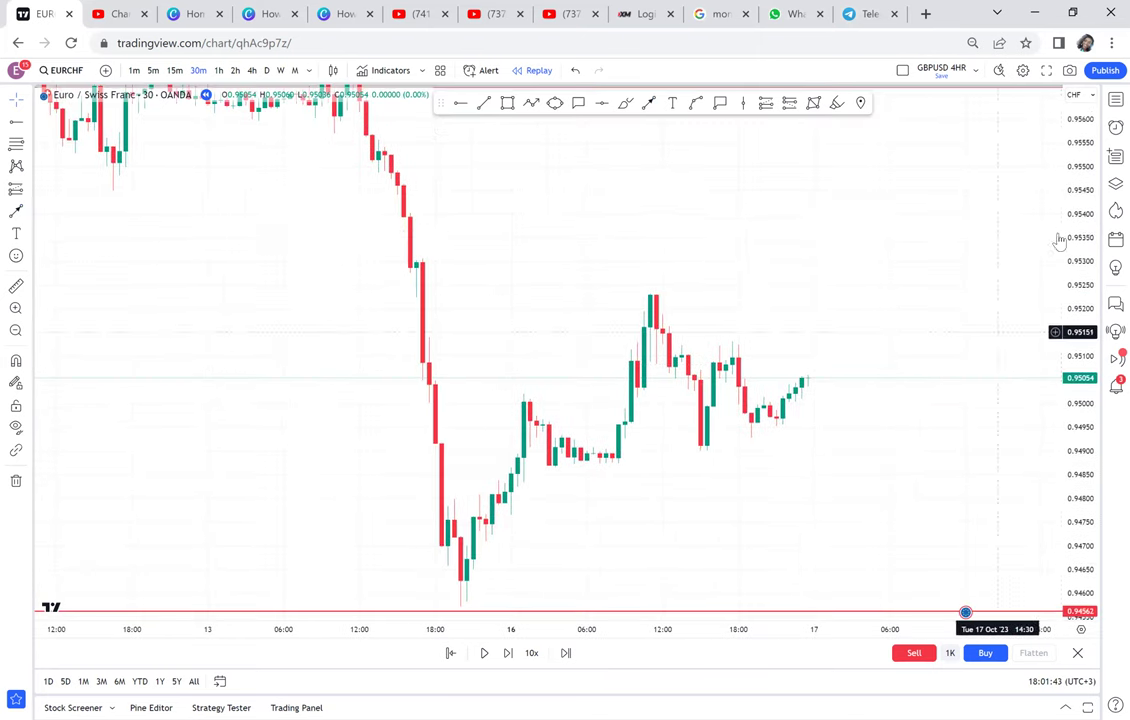
left_click_drag(1070, 210, 1079, 339)
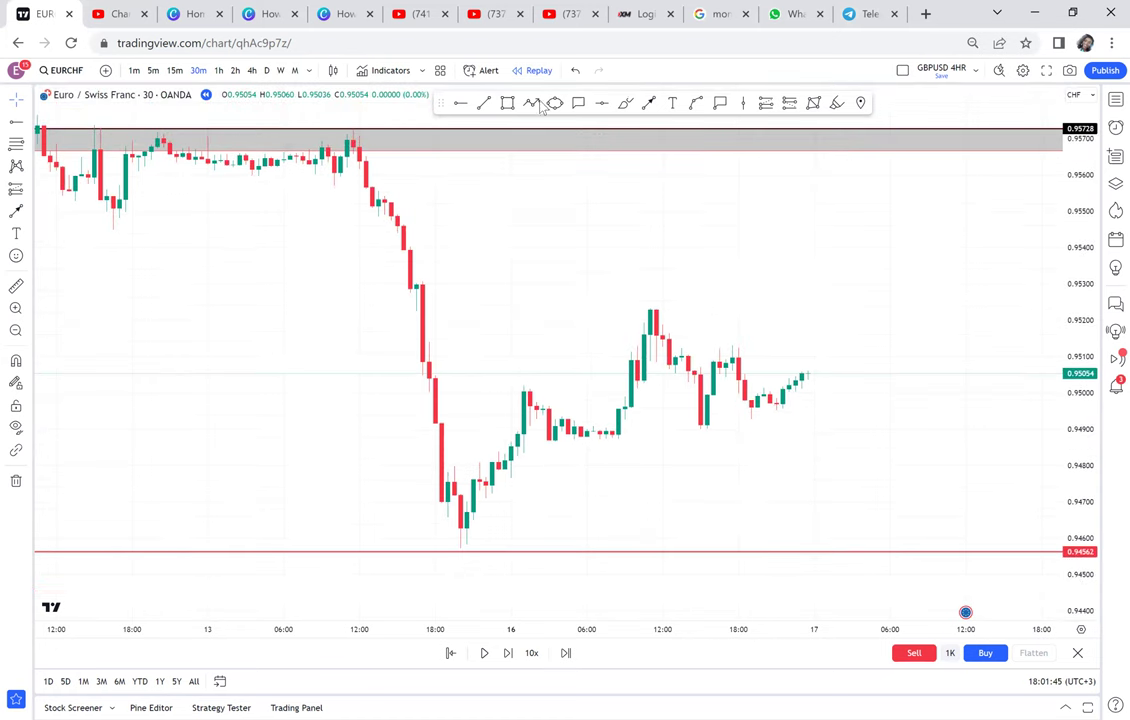
left_click(648, 103)
left_click(265, 287)
left_click(378, 207)
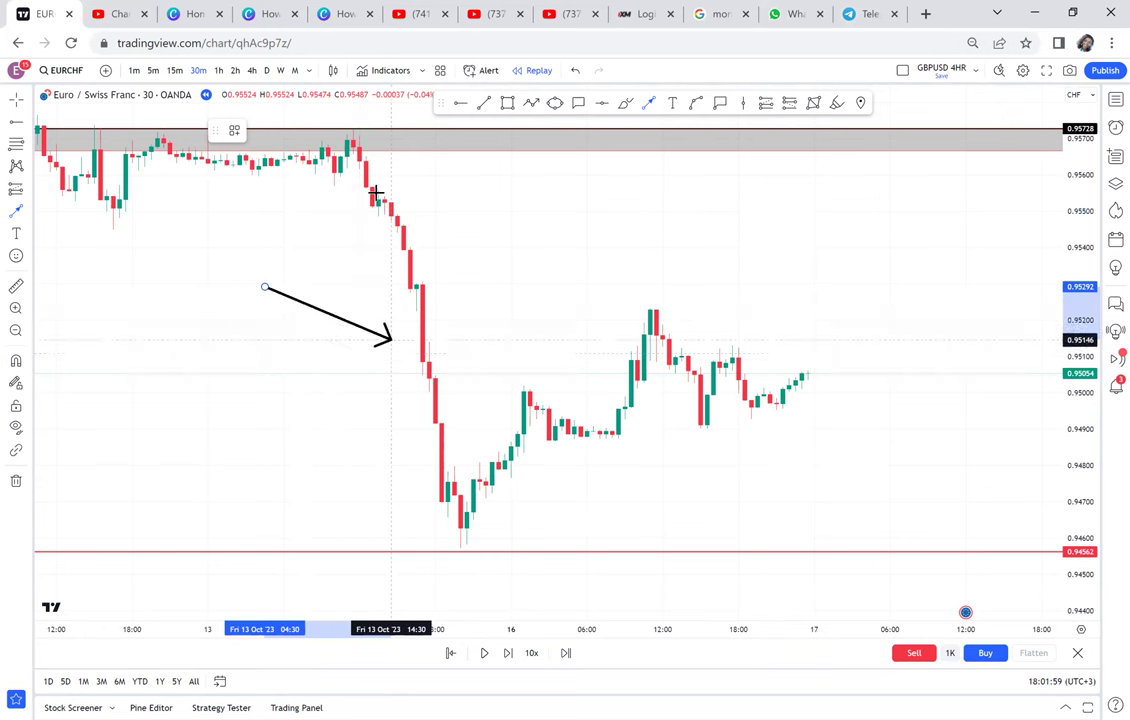
left_click(385, 324)
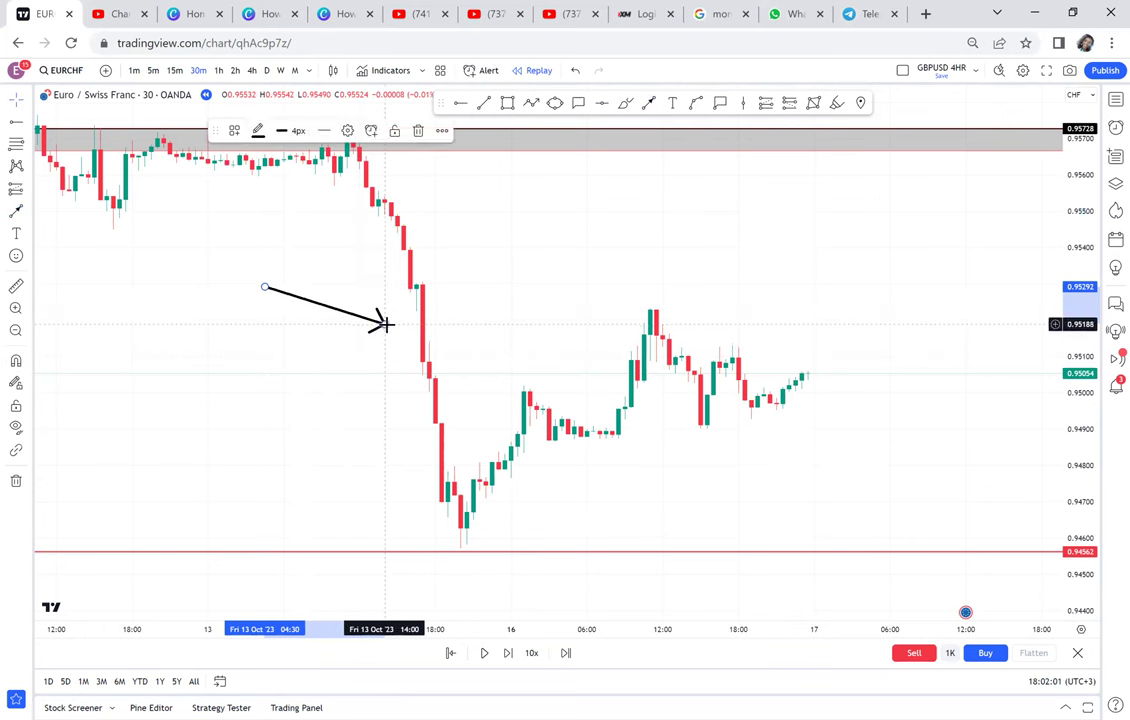
key("Delete")
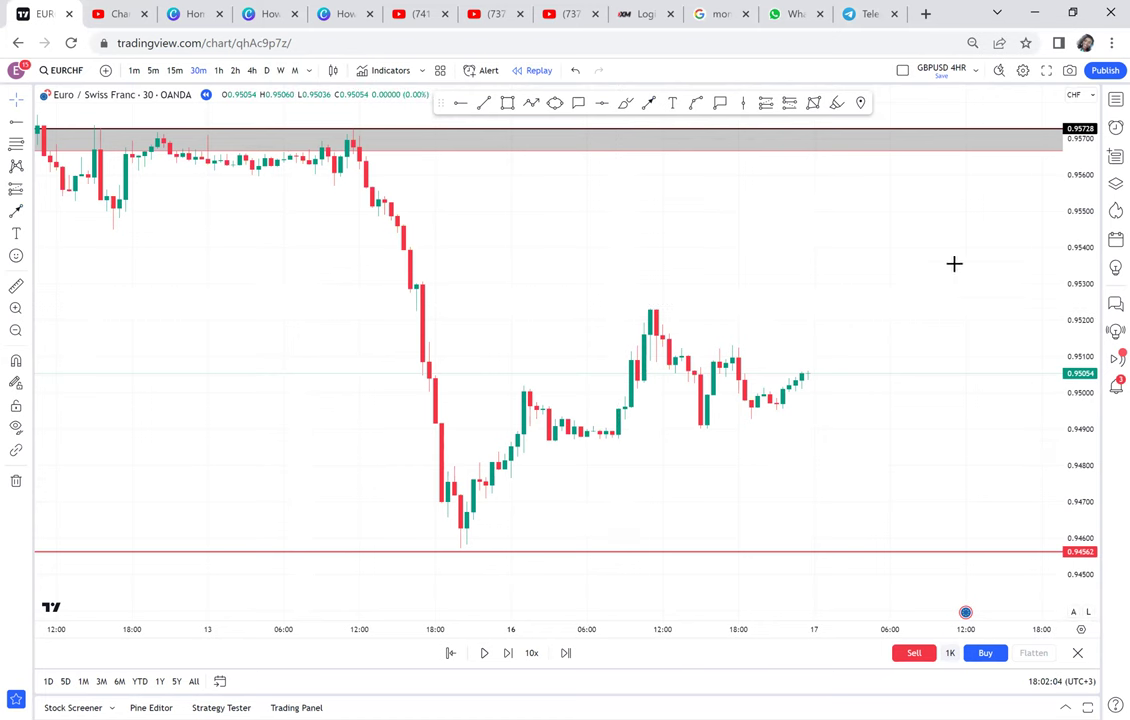
Draw two grey rectangle zones from the 13 October sell-off into early 17 October, at about 0.95306–0.95292 and about 0.95558–0.95526.
left_click_drag(1044, 258, 1020, 259)
left_click_drag(888, 213, 857, 396)
left_click(507, 106)
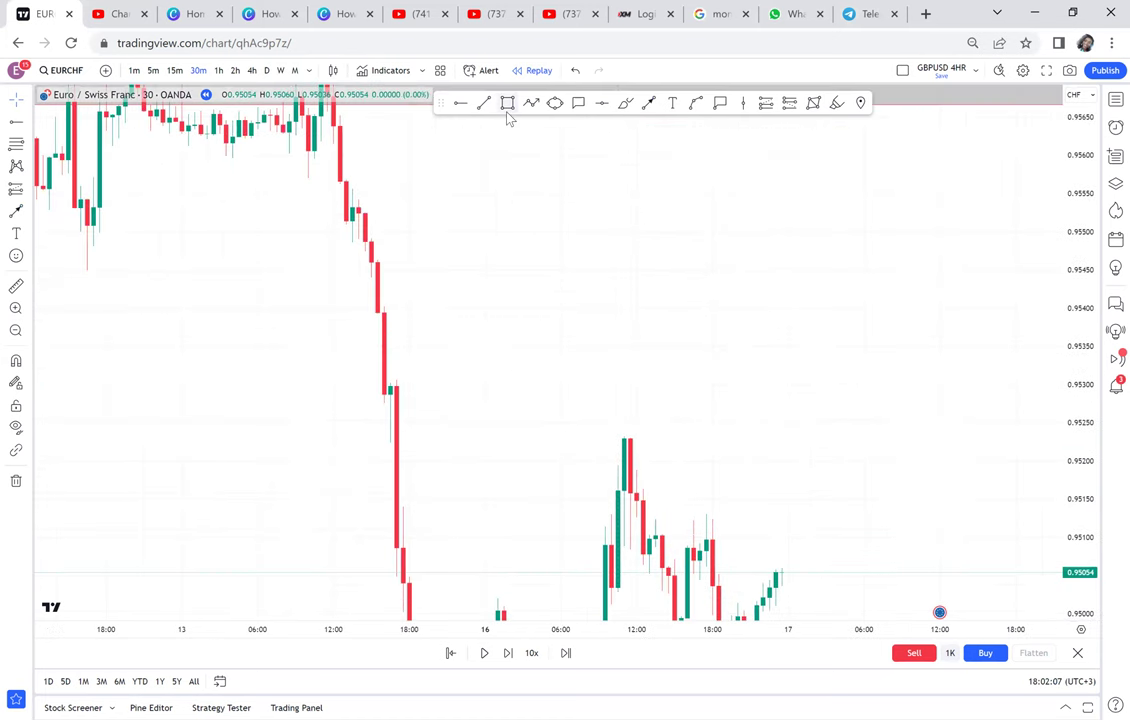
left_click(357, 380)
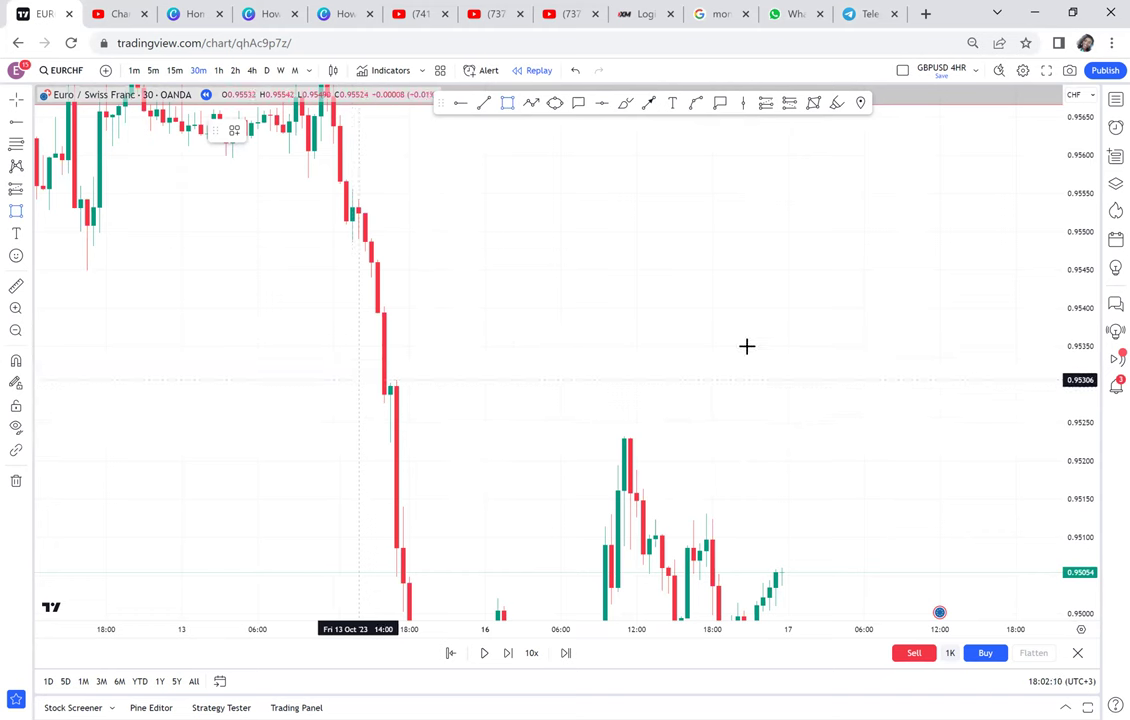
left_click(770, 377)
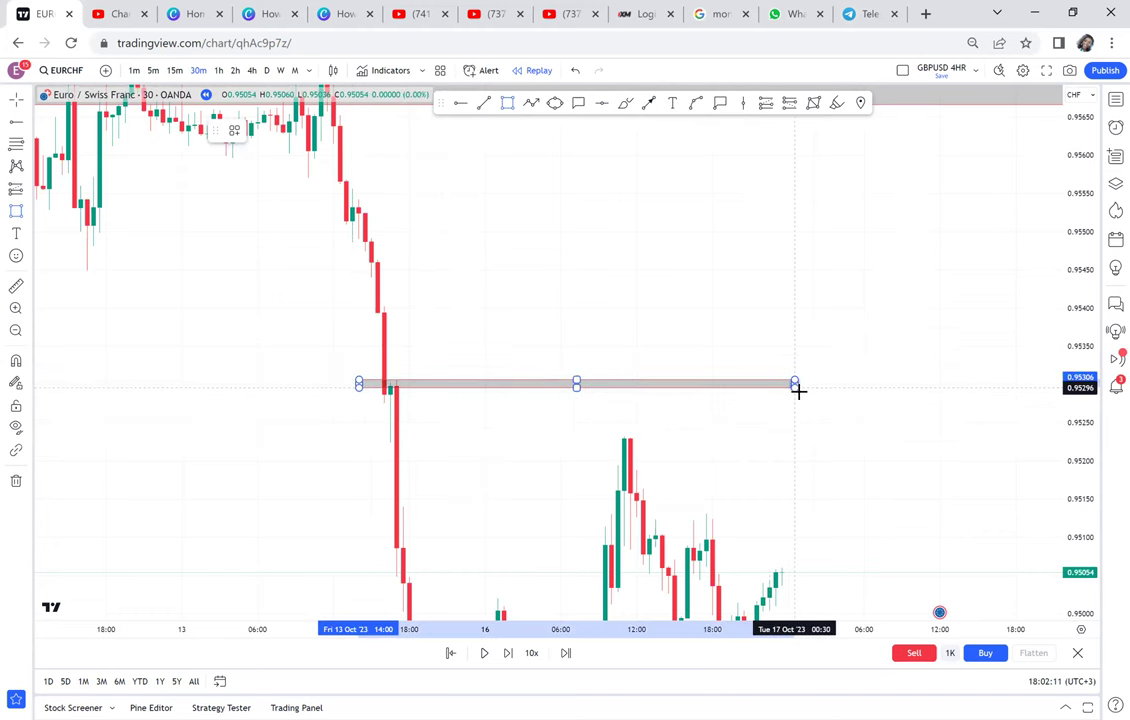
left_click(799, 389)
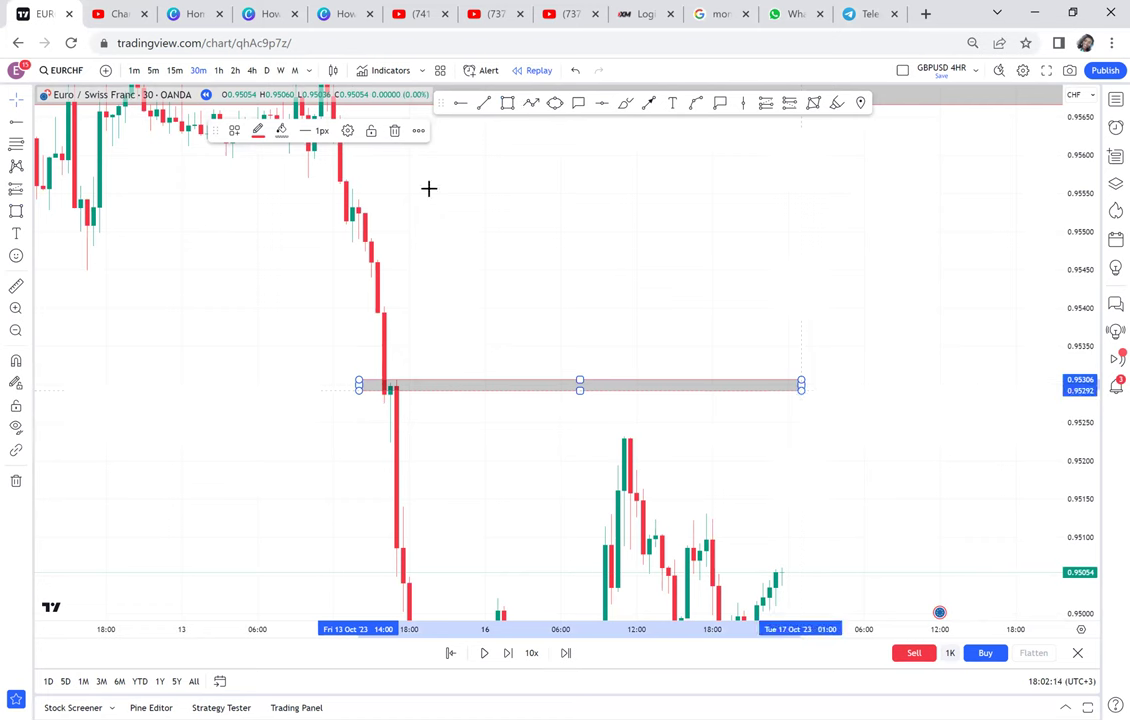
left_click(321, 188)
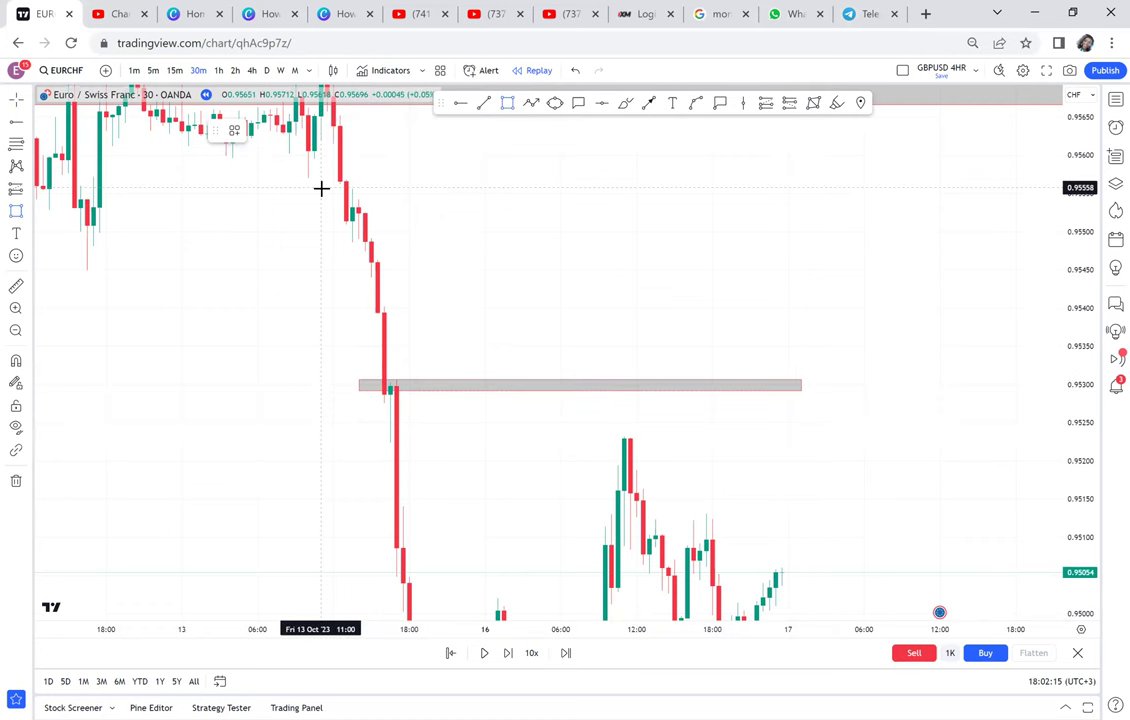
left_click(820, 211)
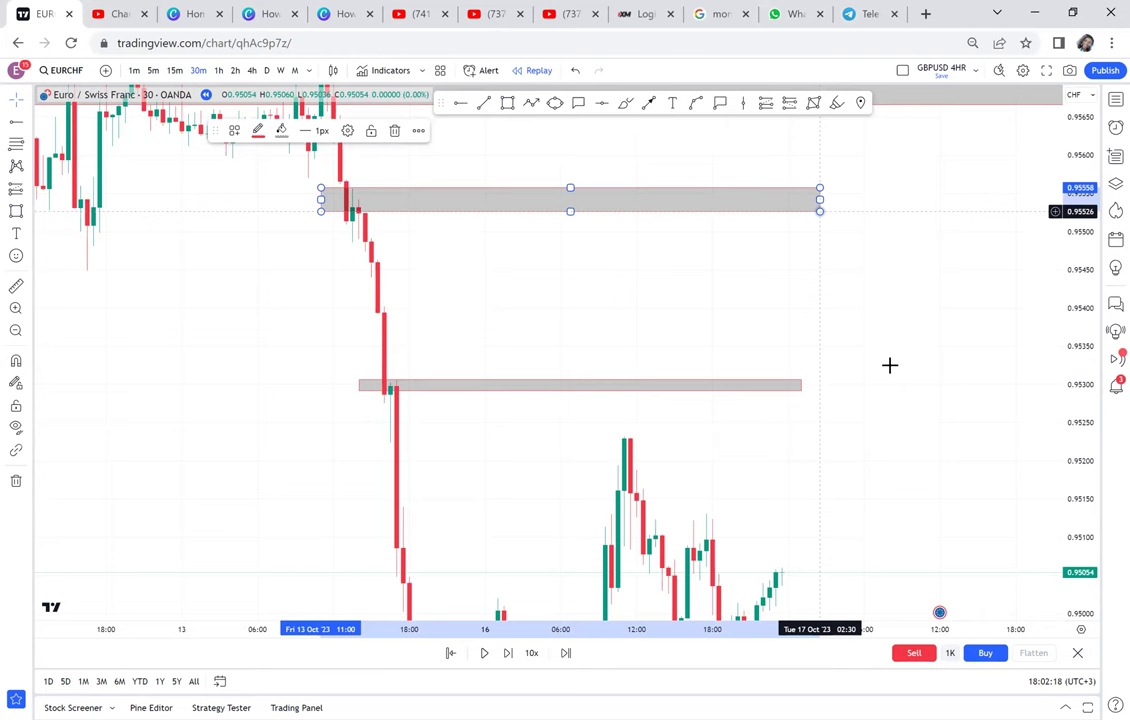
Mark the sell-off candles at the start of each new grey zone with a yellow ellipse.
left_click_drag(890, 365, 890, 330)
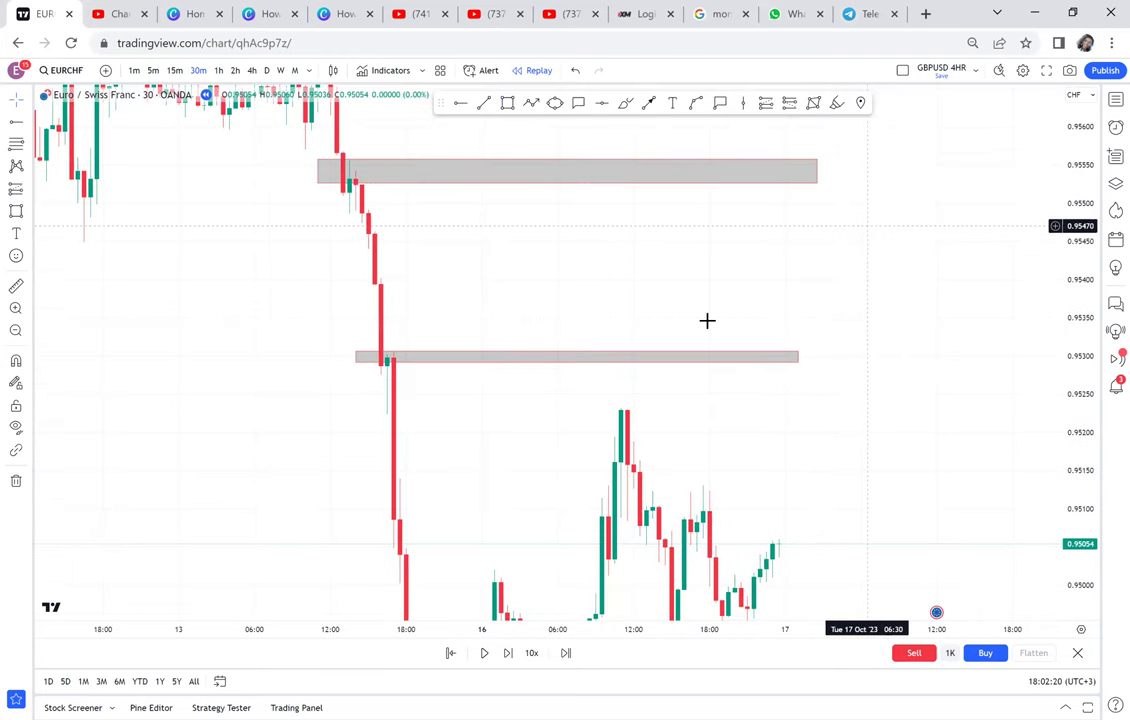
left_click_drag(867, 226, 874, 380)
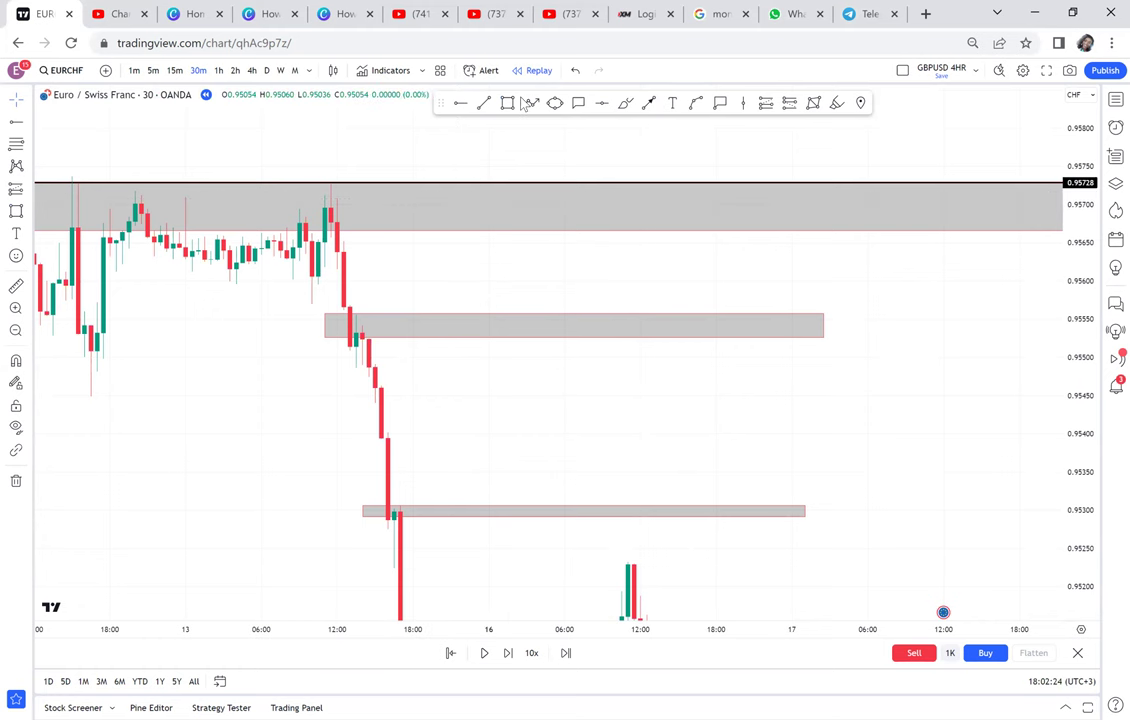
left_click(555, 104)
left_click(345, 328)
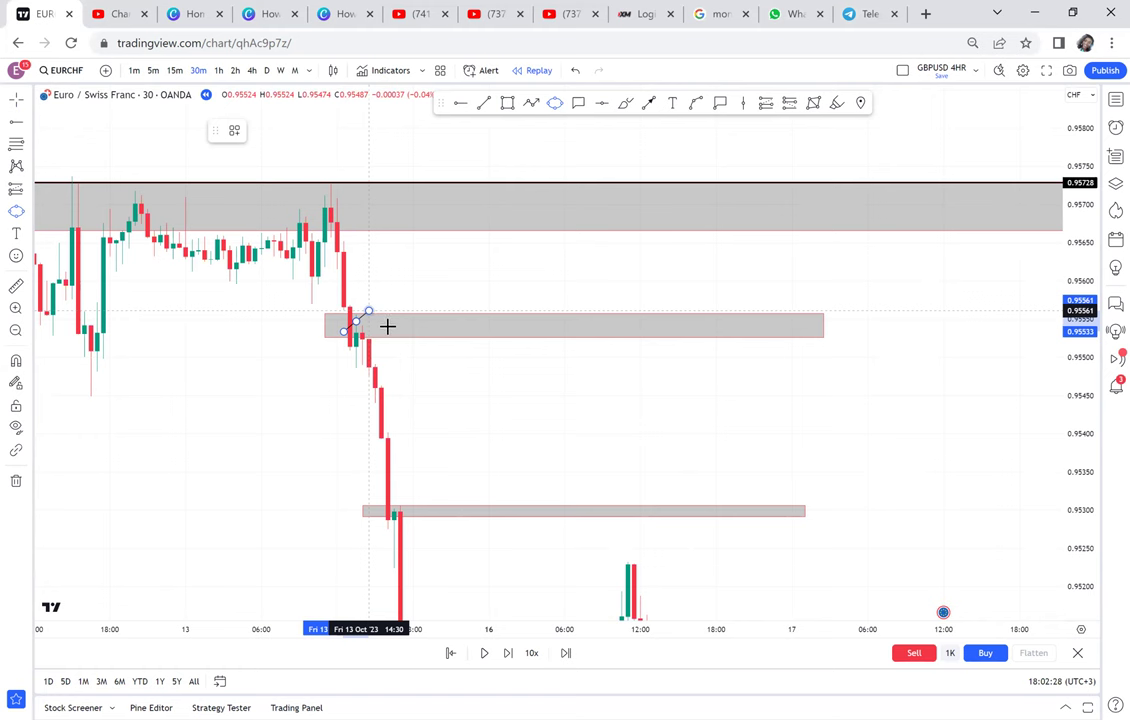
left_click(372, 338)
left_click(555, 104)
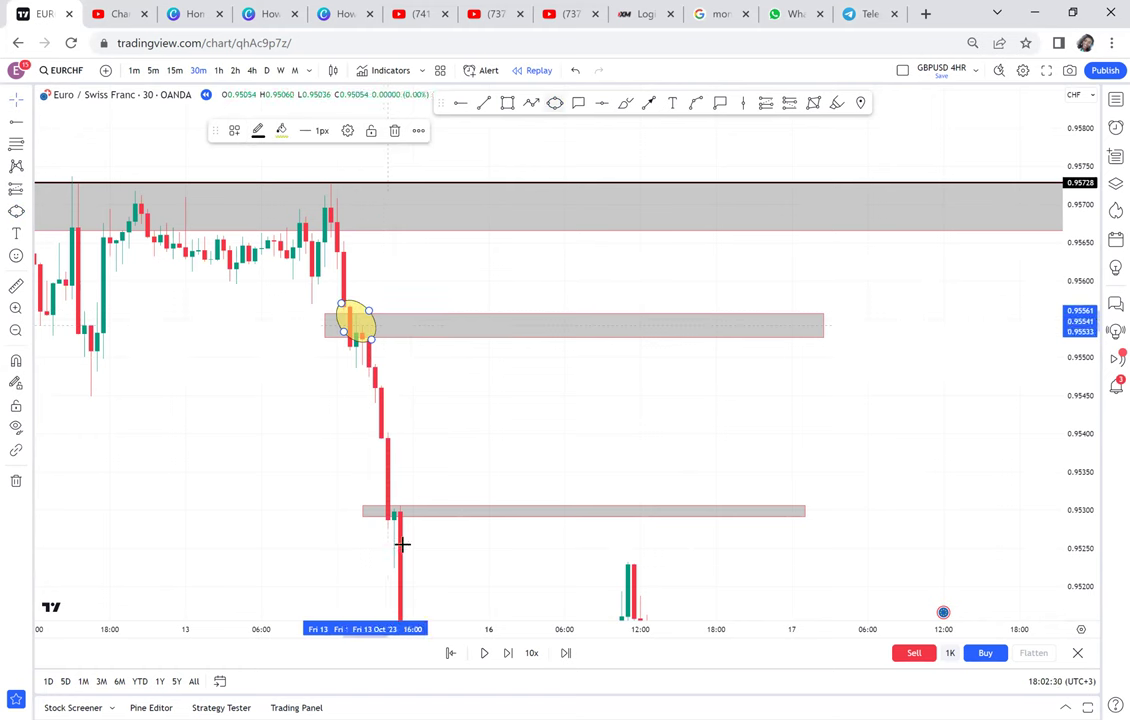
left_click(374, 521)
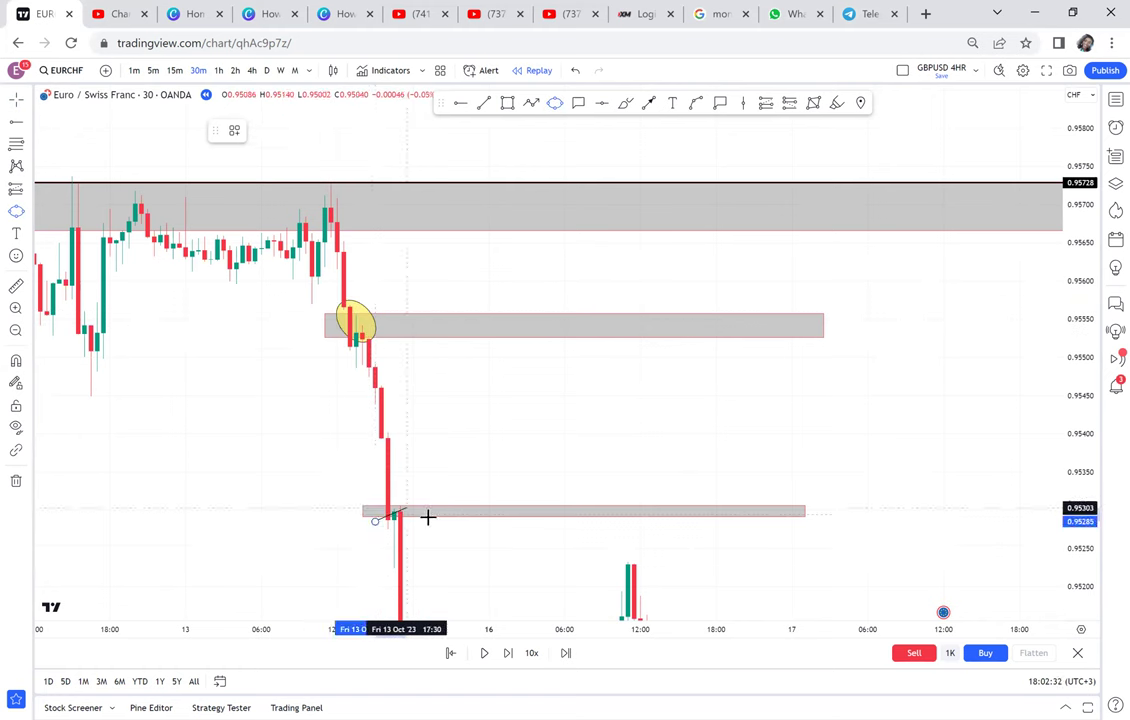
left_click(432, 523)
Check the two new zones on the 4-hour timeframe and return to the 30-minute chart.
left_click_drag(604, 358, 595, 240)
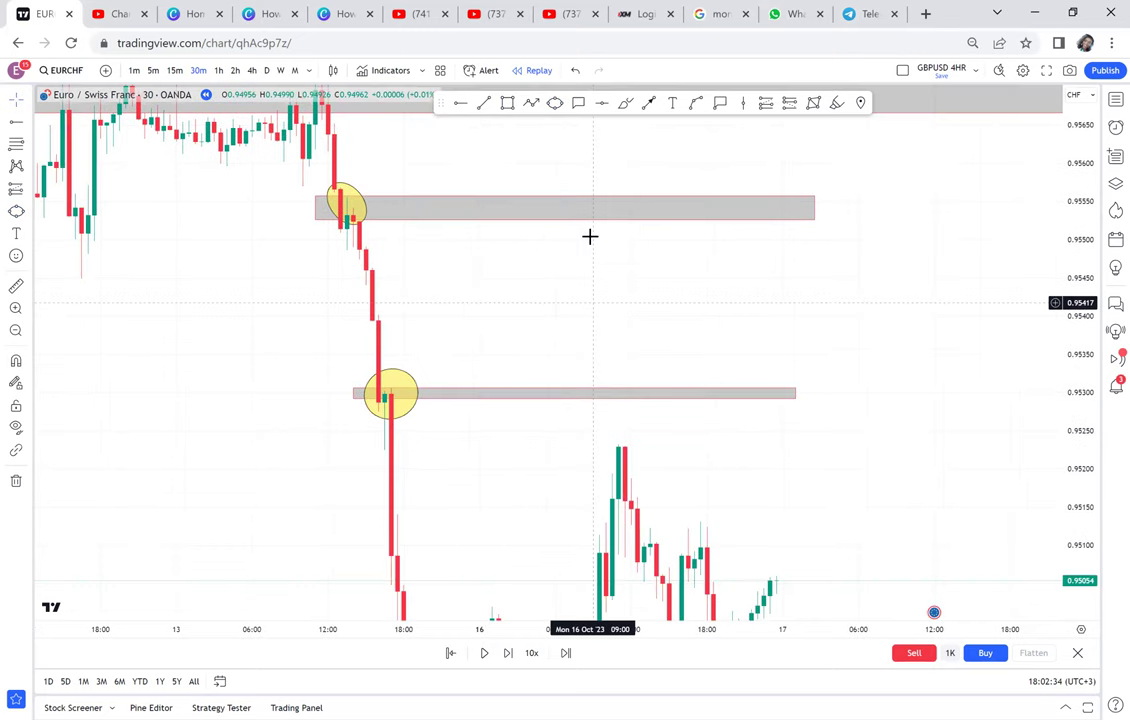
left_click_drag(593, 303, 589, 236)
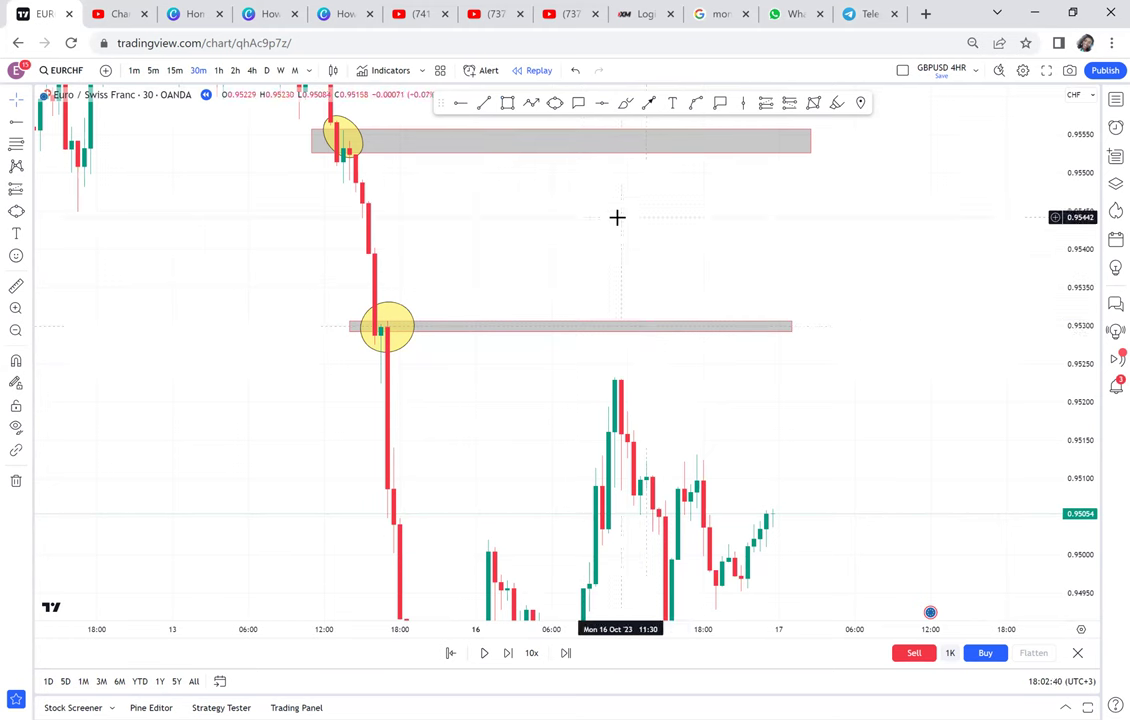
left_click(252, 70)
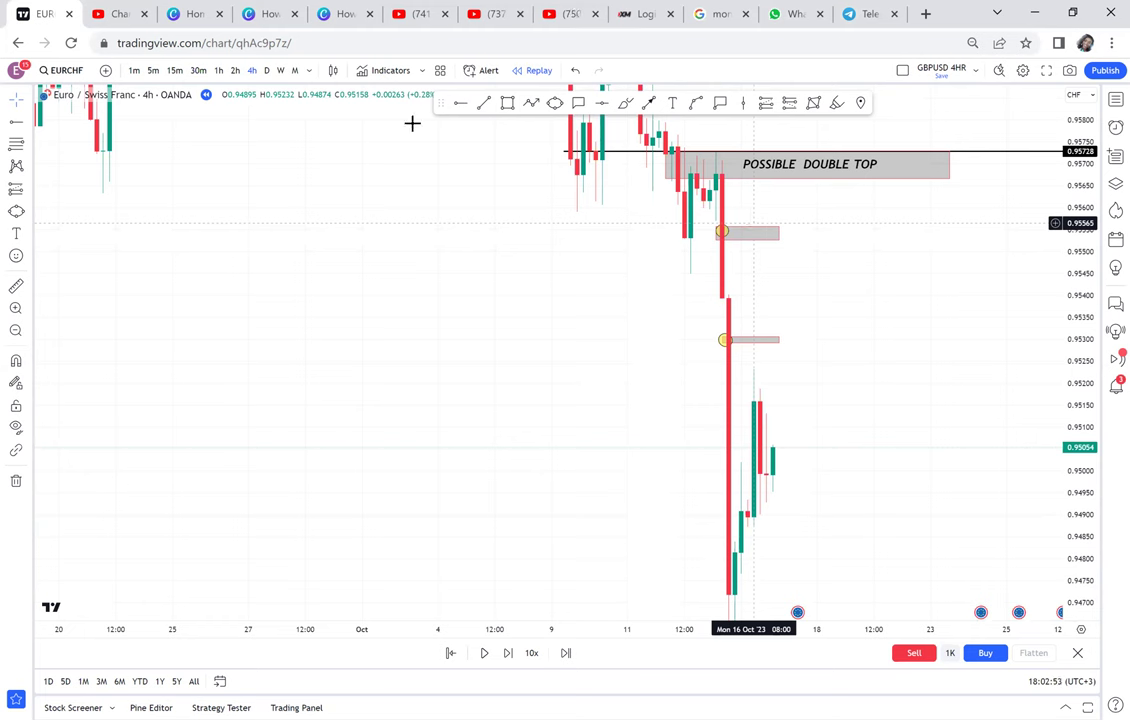
left_click(200, 72)
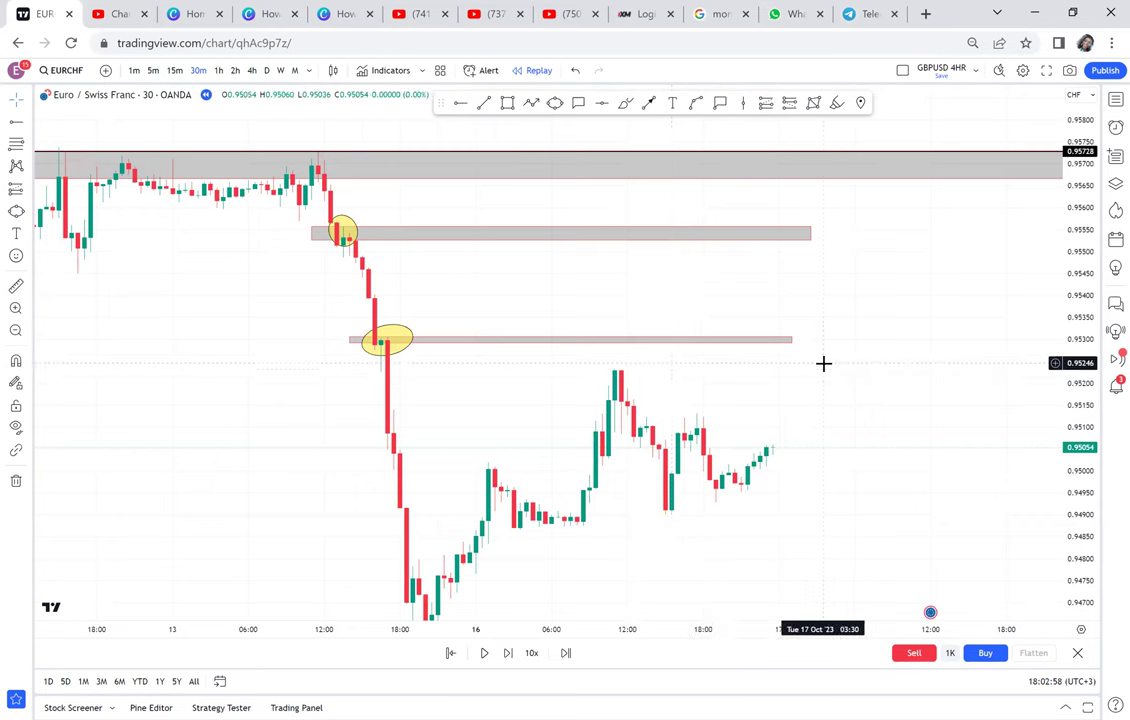
Measure the price distance from the latest candle up to the upper of the two new zones, and clear the measurement.
left_click_drag(854, 443, 828, 385)
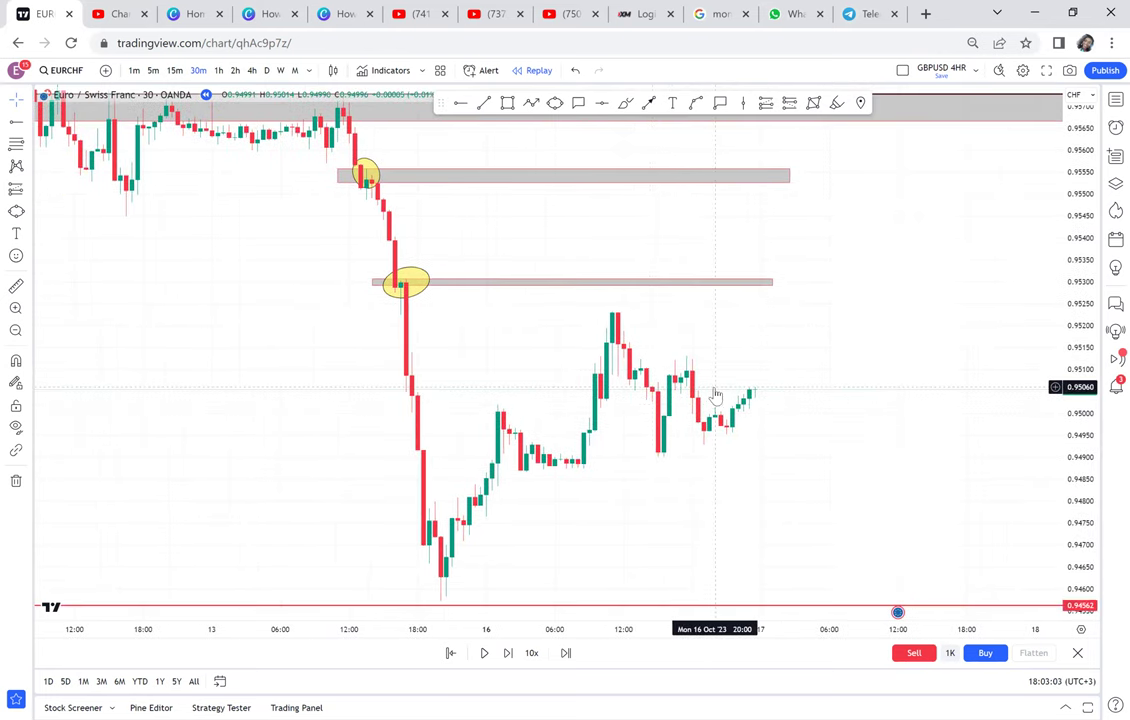
left_click(16, 287)
left_click(755, 395)
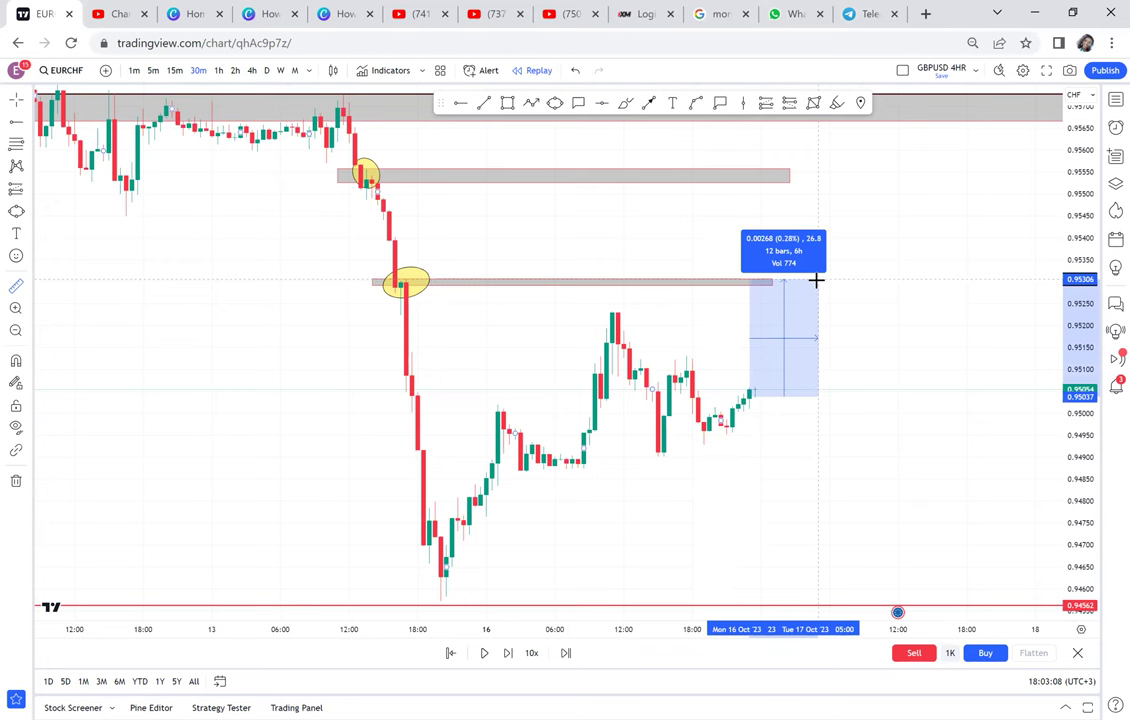
left_click(849, 170)
left_click(883, 190)
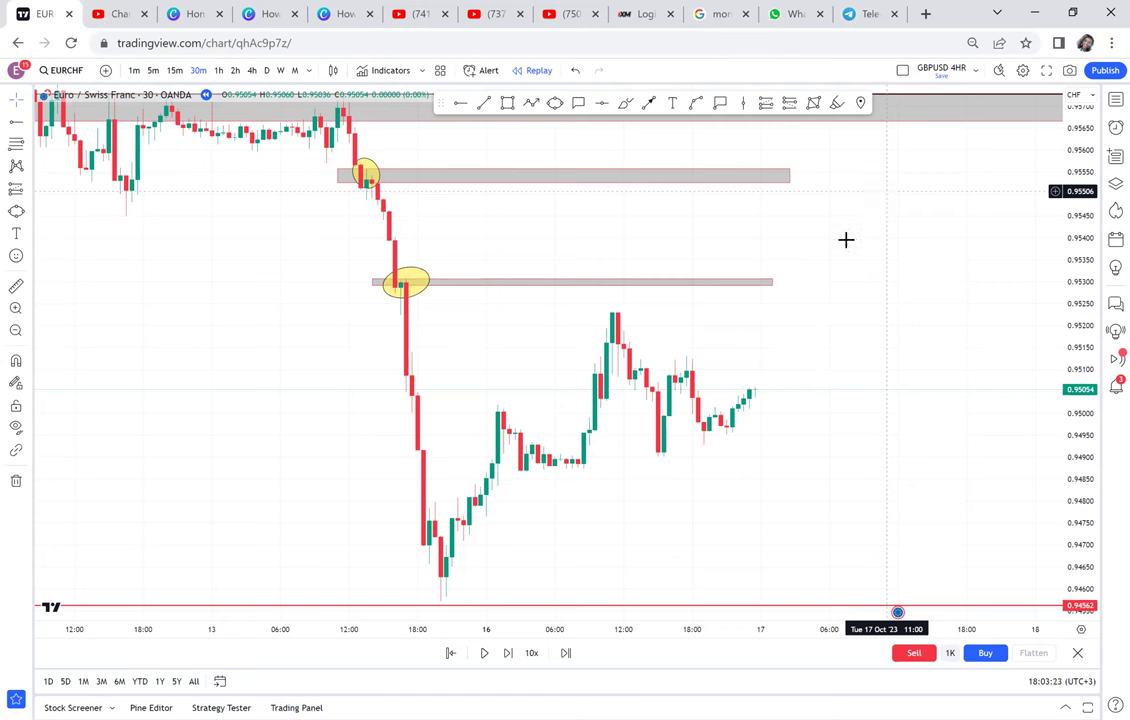
Advance the replay bar by bar to about 02:30 on 17 October.
left_click(590, 281)
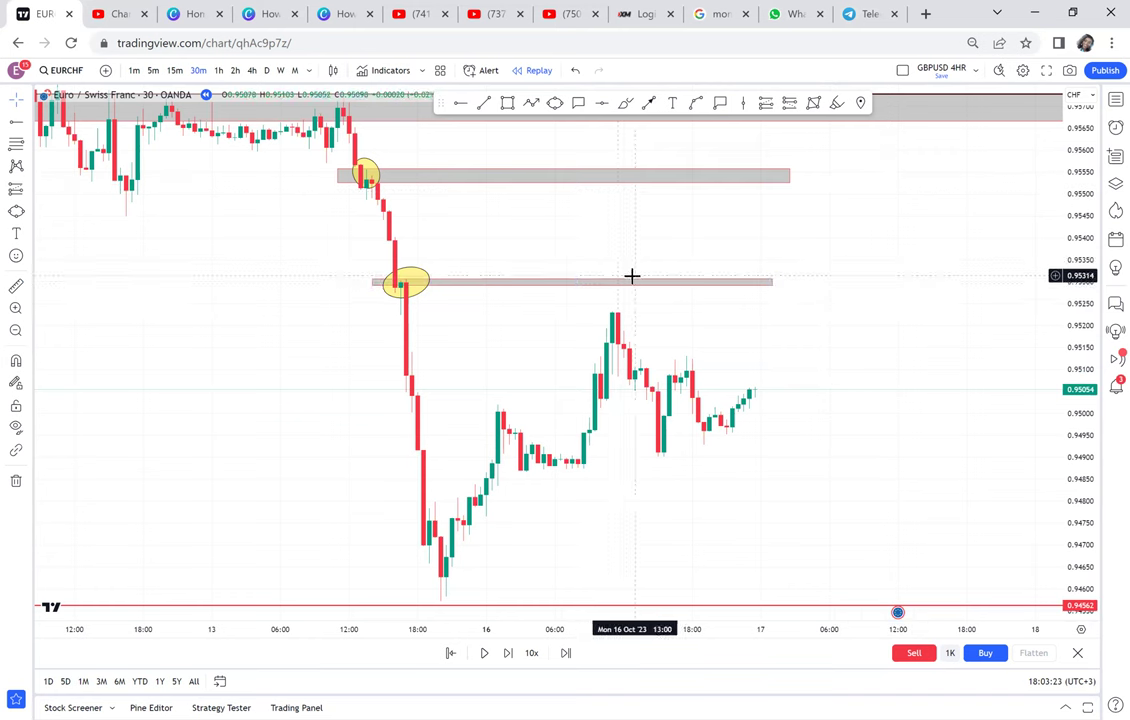
left_click(606, 516)
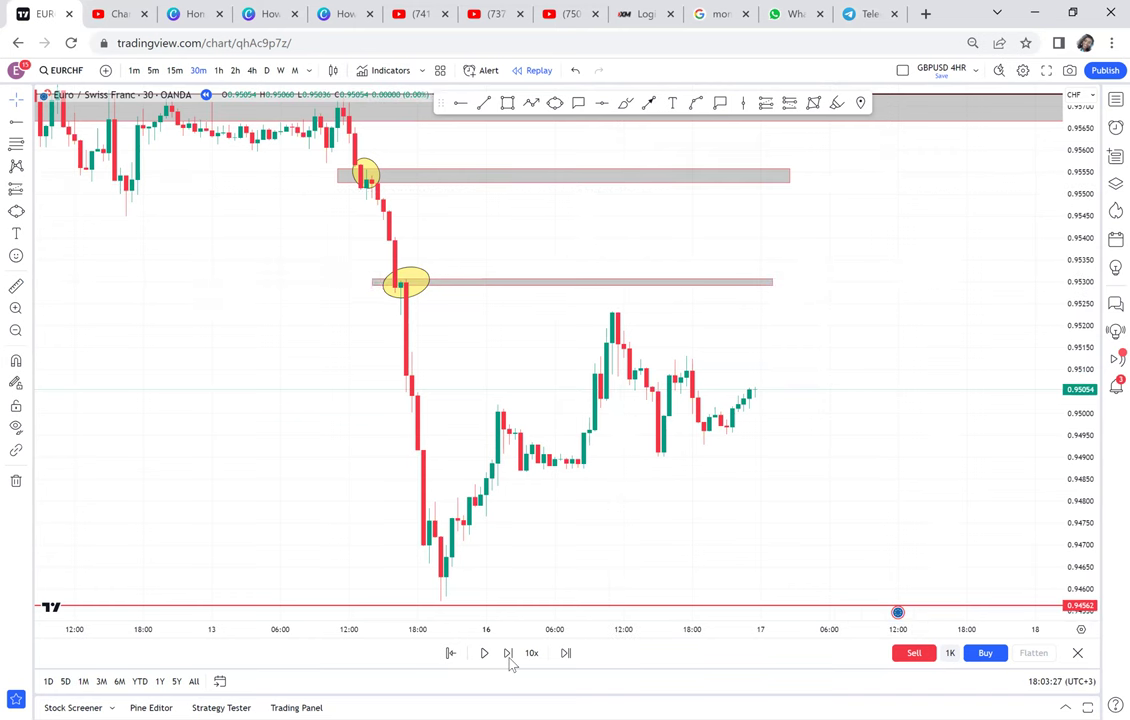
left_click(510, 660)
left_click_drag(720, 421, 538, 380)
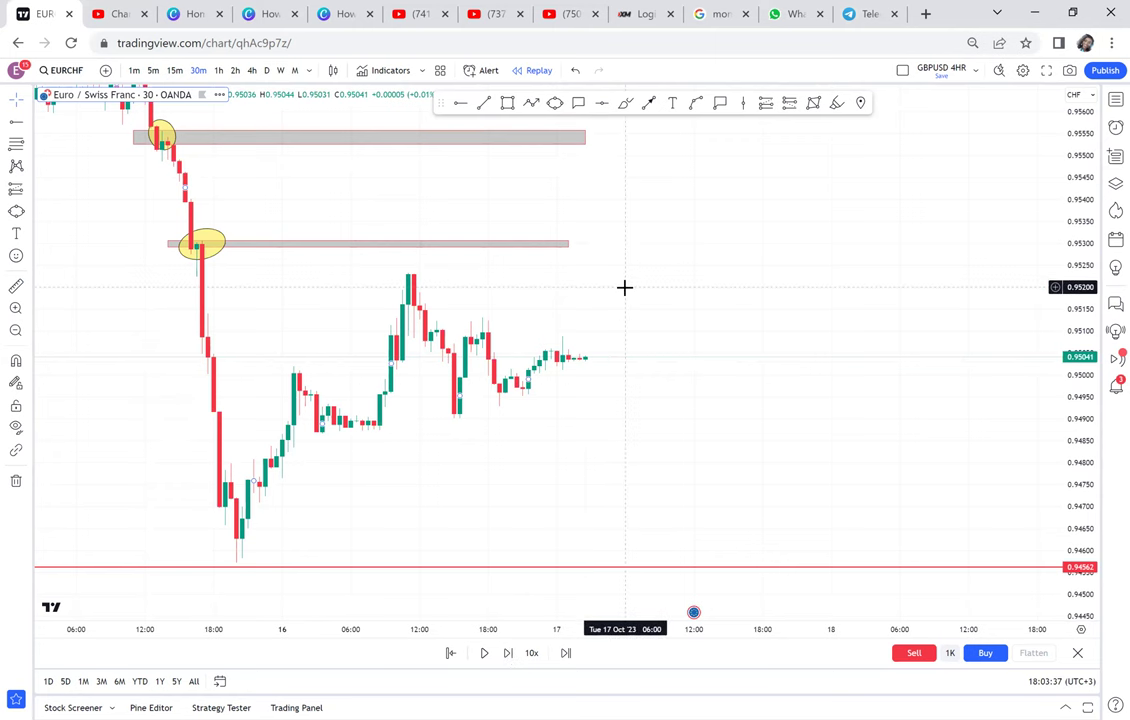
Extend both ellipse-marked zones forward in time to 17 October 11:00.
left_click_drag(568, 242, 765, 319)
left_click(699, 268)
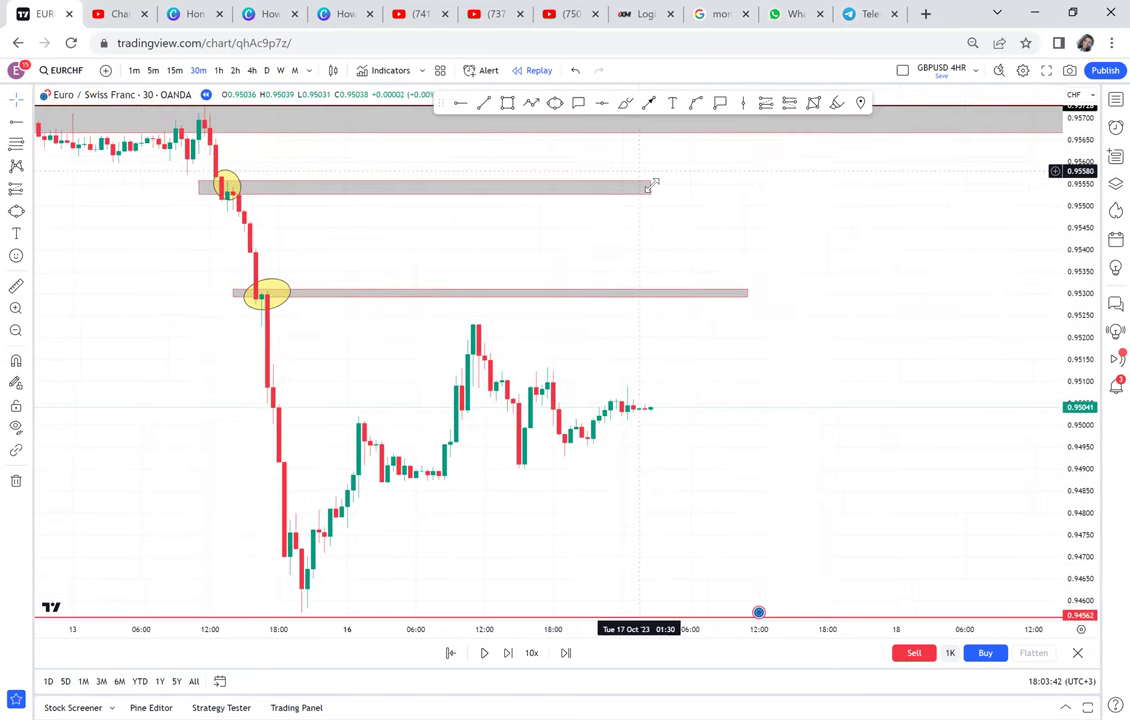
left_click_drag(651, 185, 737, 185)
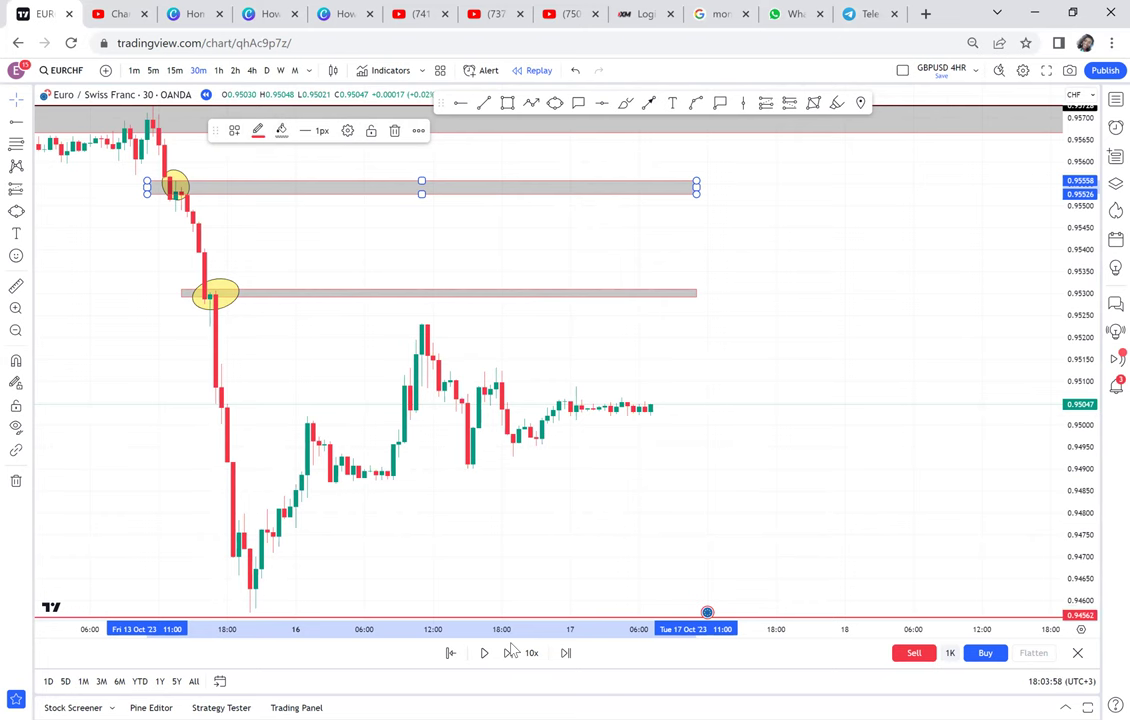
Advance the replay bar by bar to about 18:30 on 17 October, where price meets the lower ellipse-marked zone.
left_click(511, 652)
left_click(511, 652)
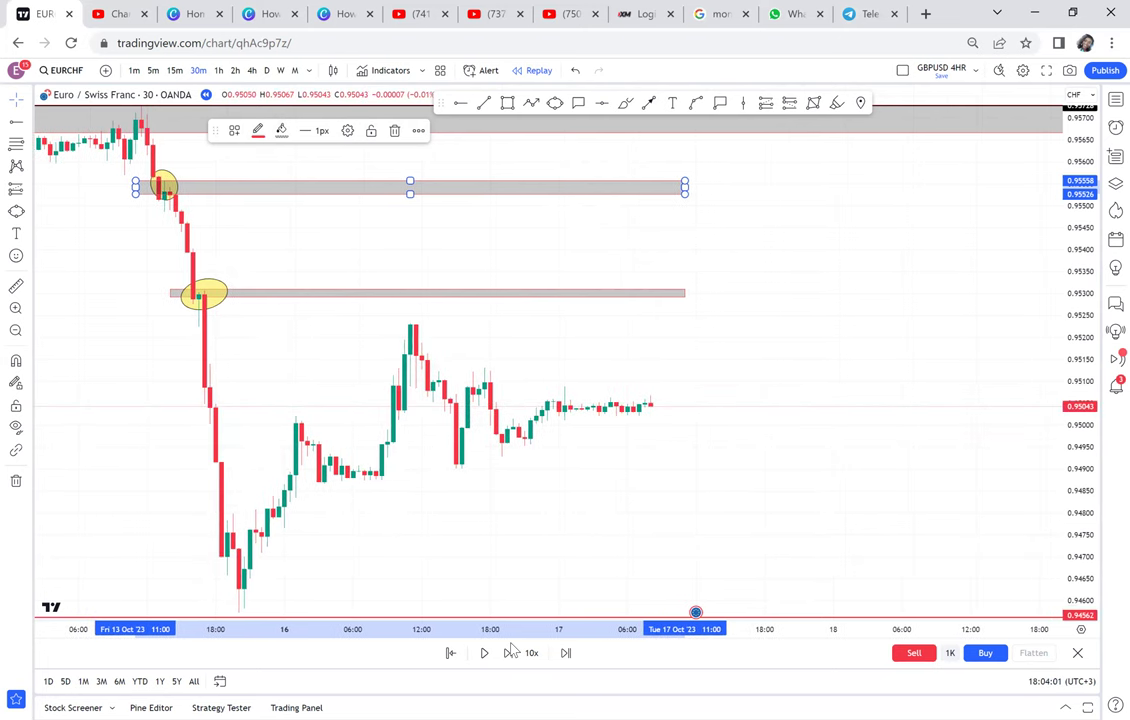
left_click(511, 652)
left_click(511, 652)
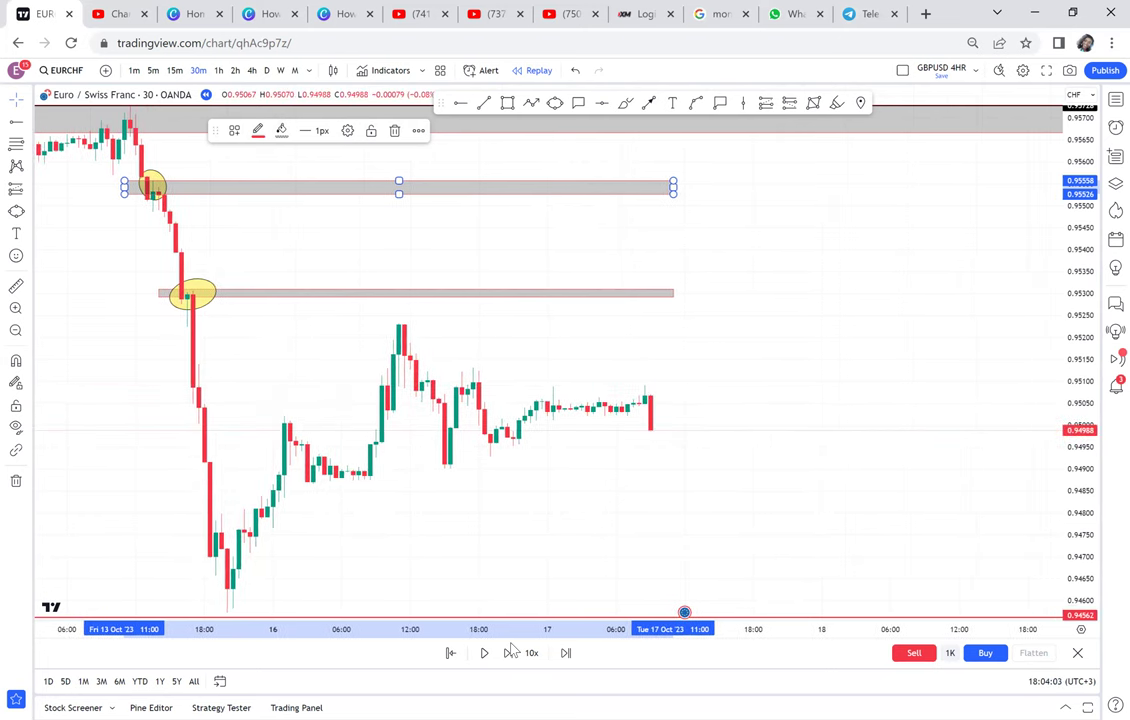
left_click(511, 652)
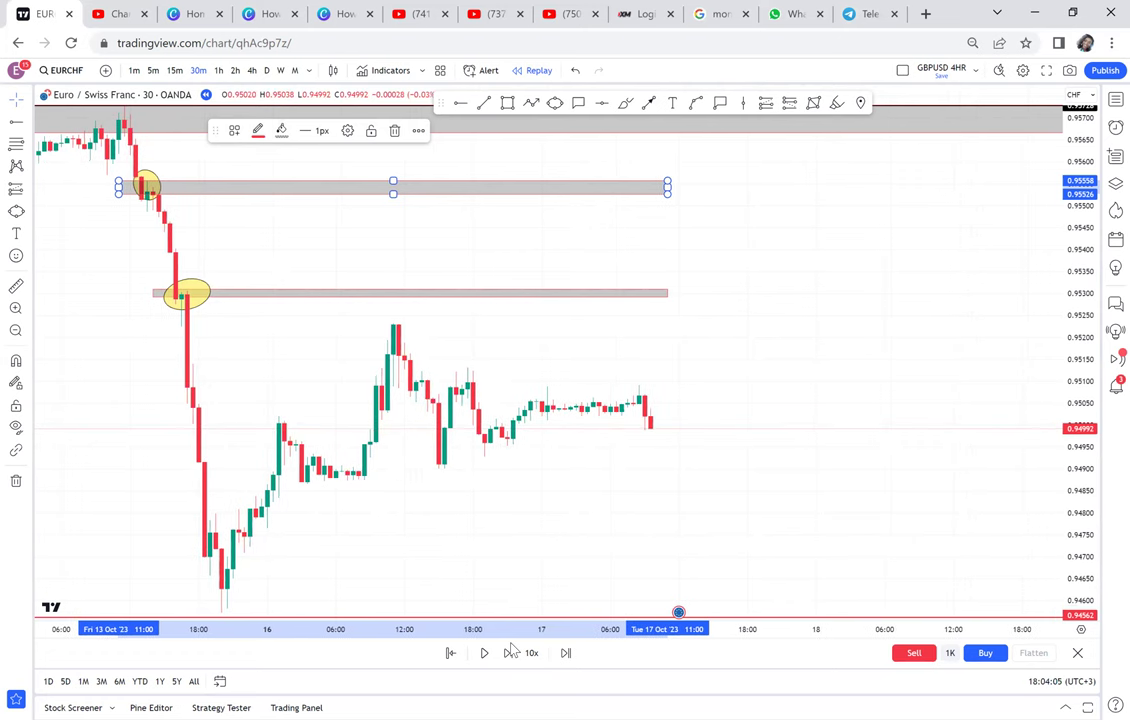
left_click(511, 652)
left_click(511, 652)
left_click(511, 652)
left_click(511, 652)
left_click(511, 652)
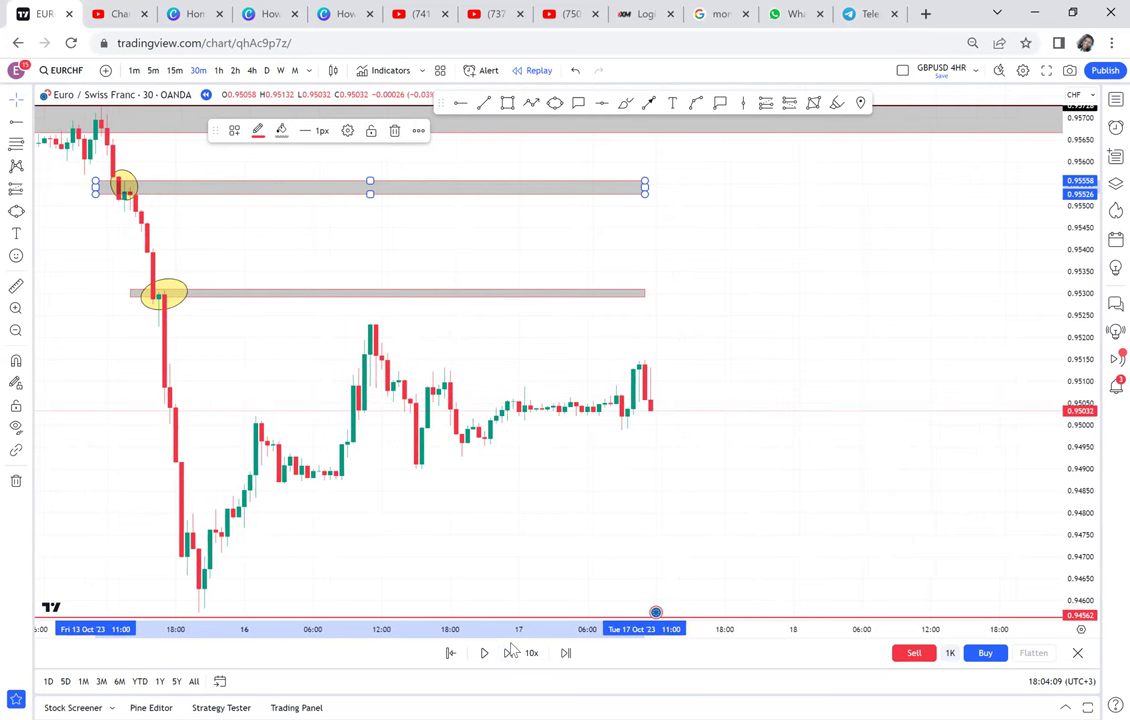
left_click(511, 652)
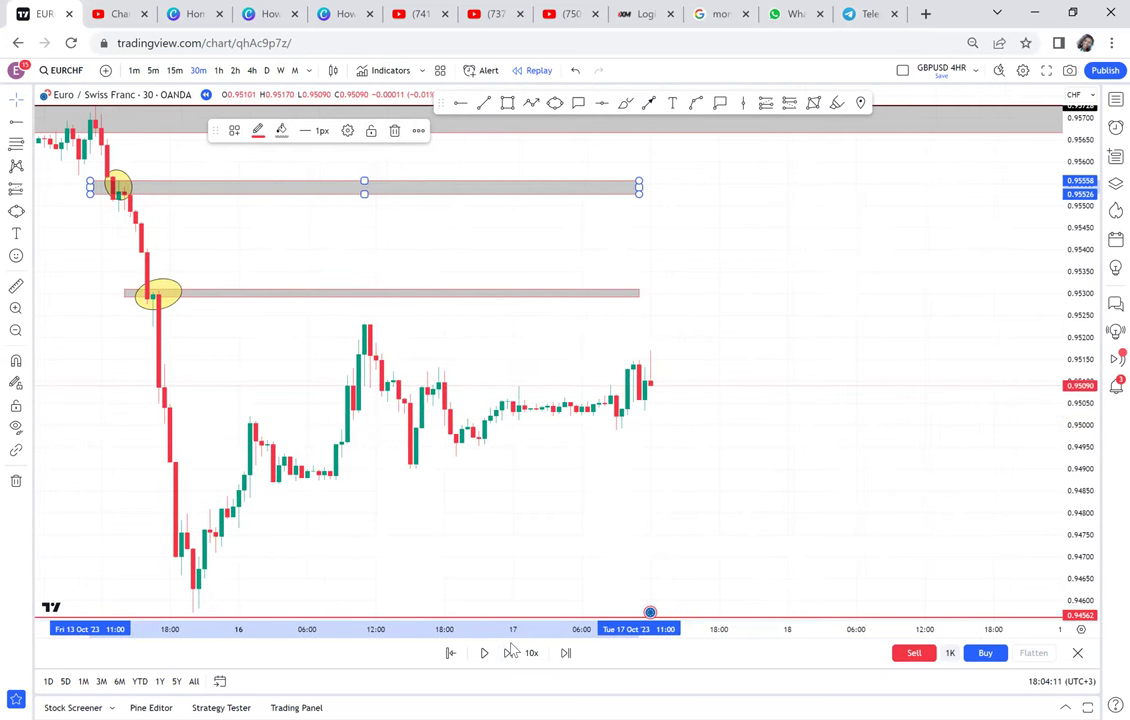
left_click(511, 652)
left_click(511, 652)
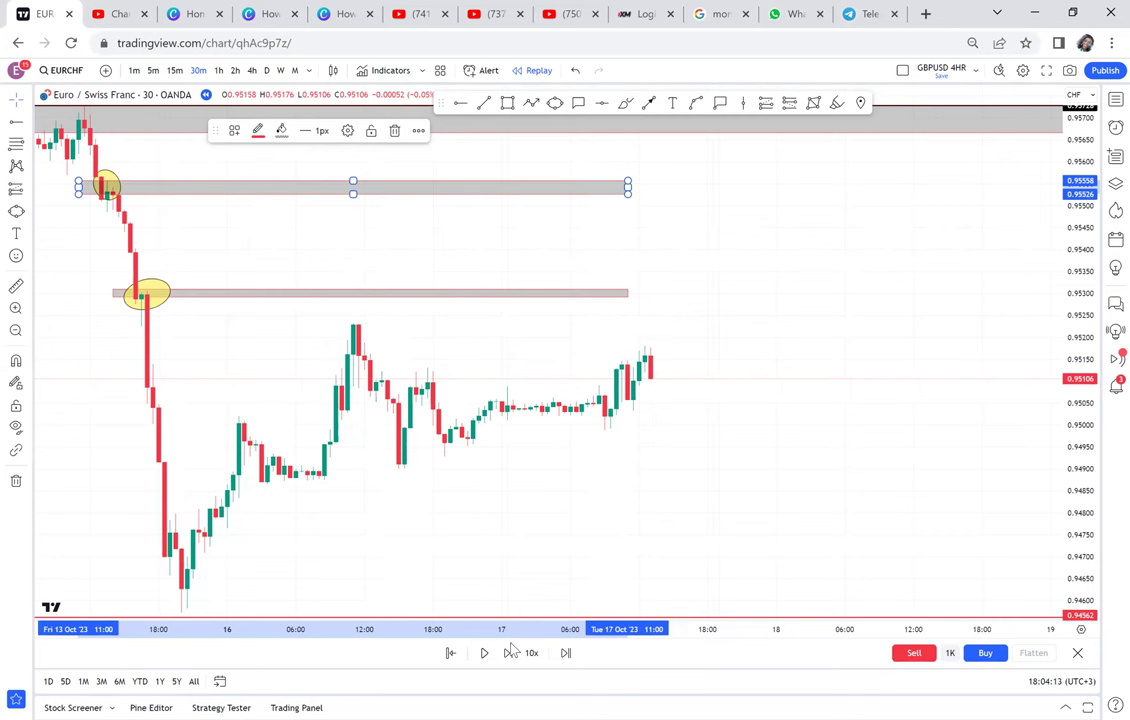
left_click(511, 652)
left_click(511, 652)
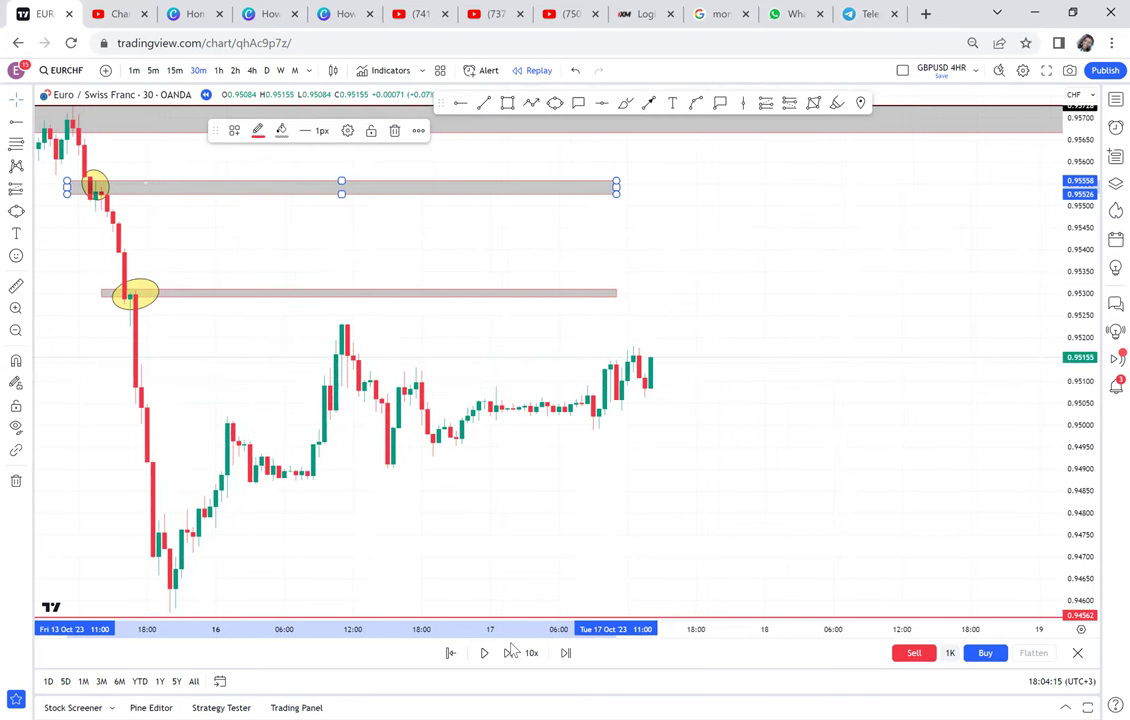
left_click(511, 652)
left_click(511, 652)
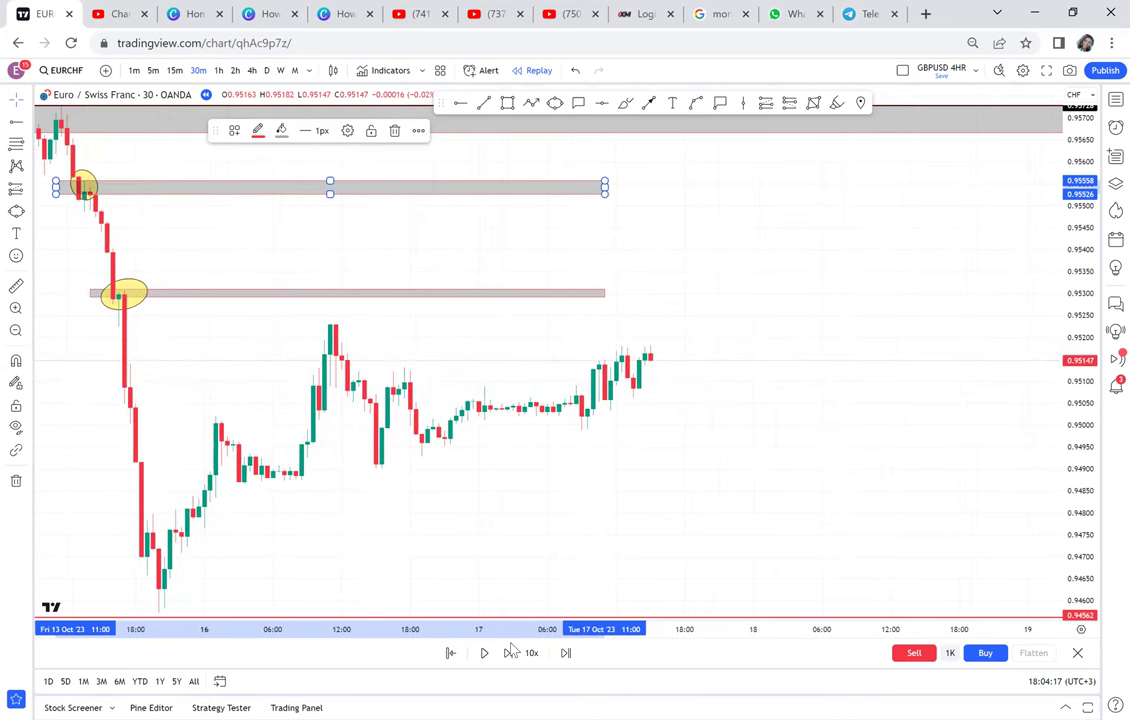
left_click(511, 652)
left_click(511, 652)
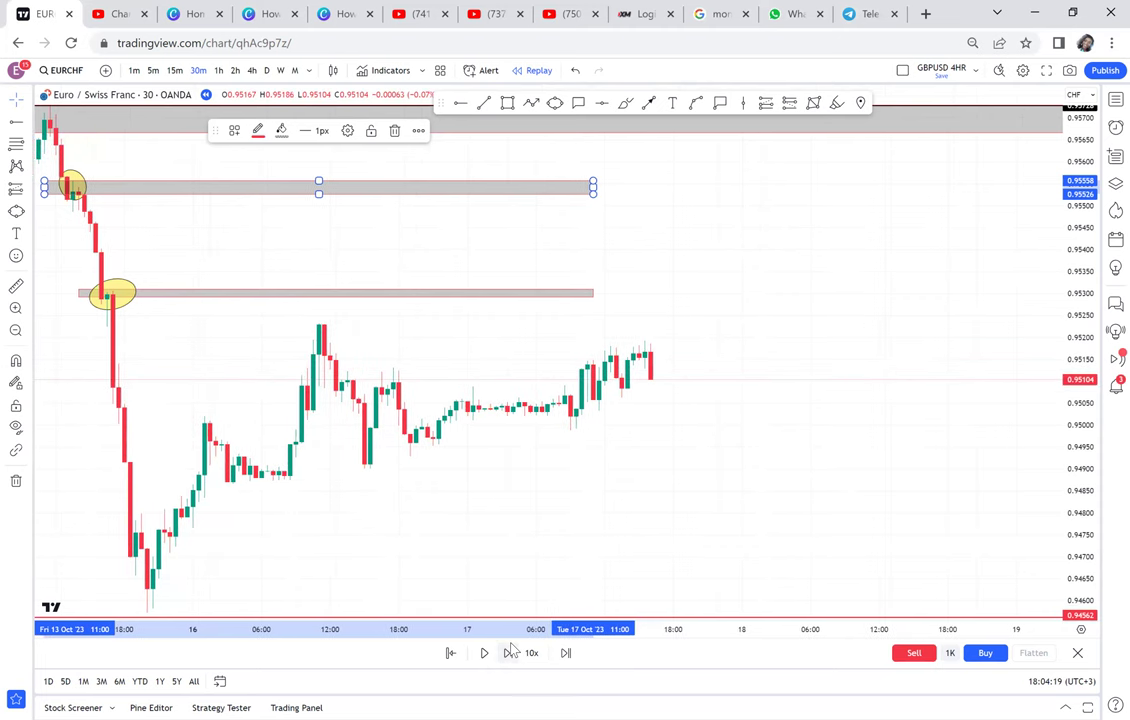
left_click(511, 652)
left_click(511, 652)
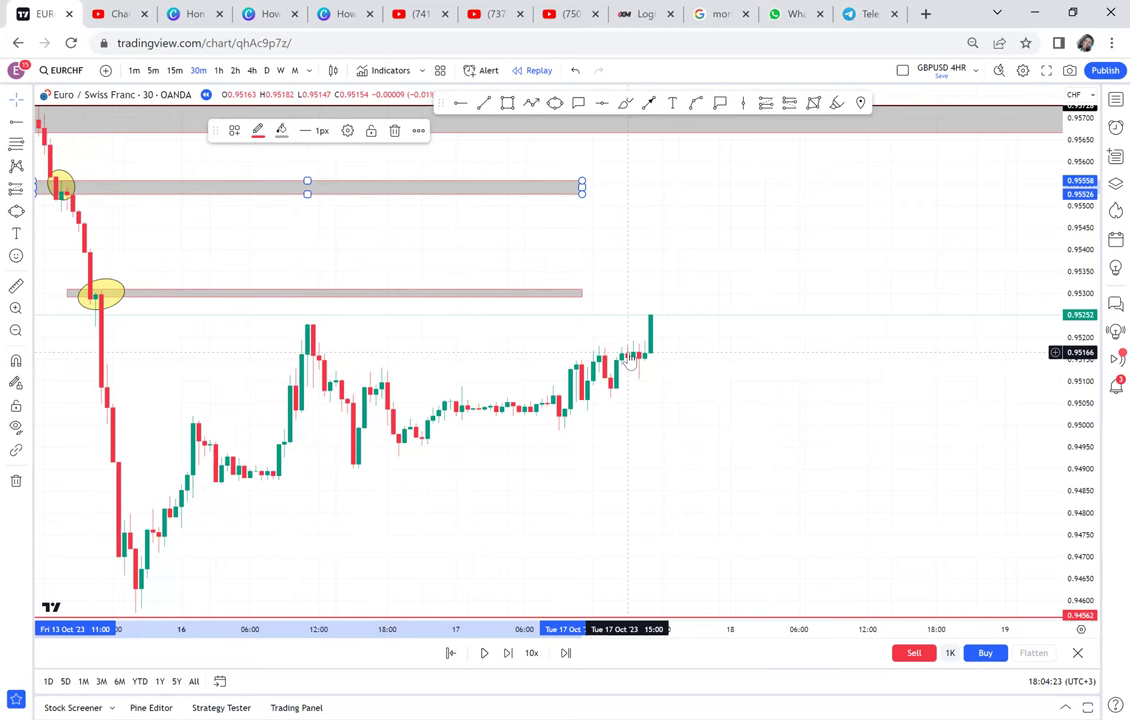
scroll(620, 368, "down", 2)
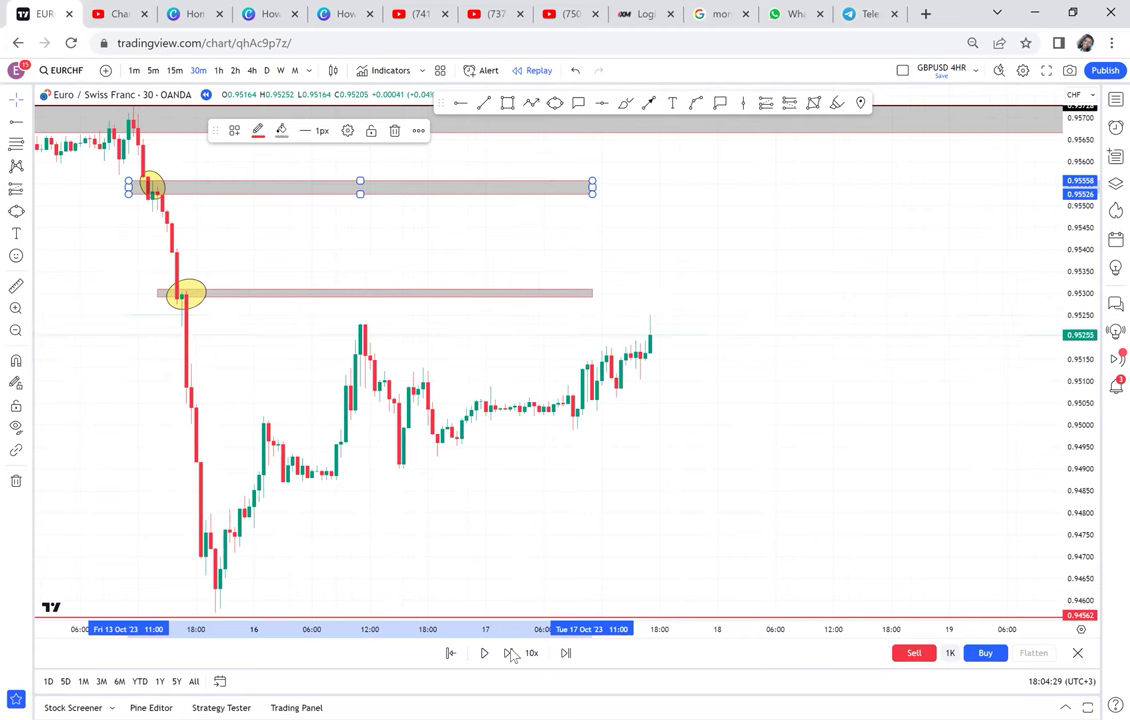
left_click(510, 653)
left_click(510, 653)
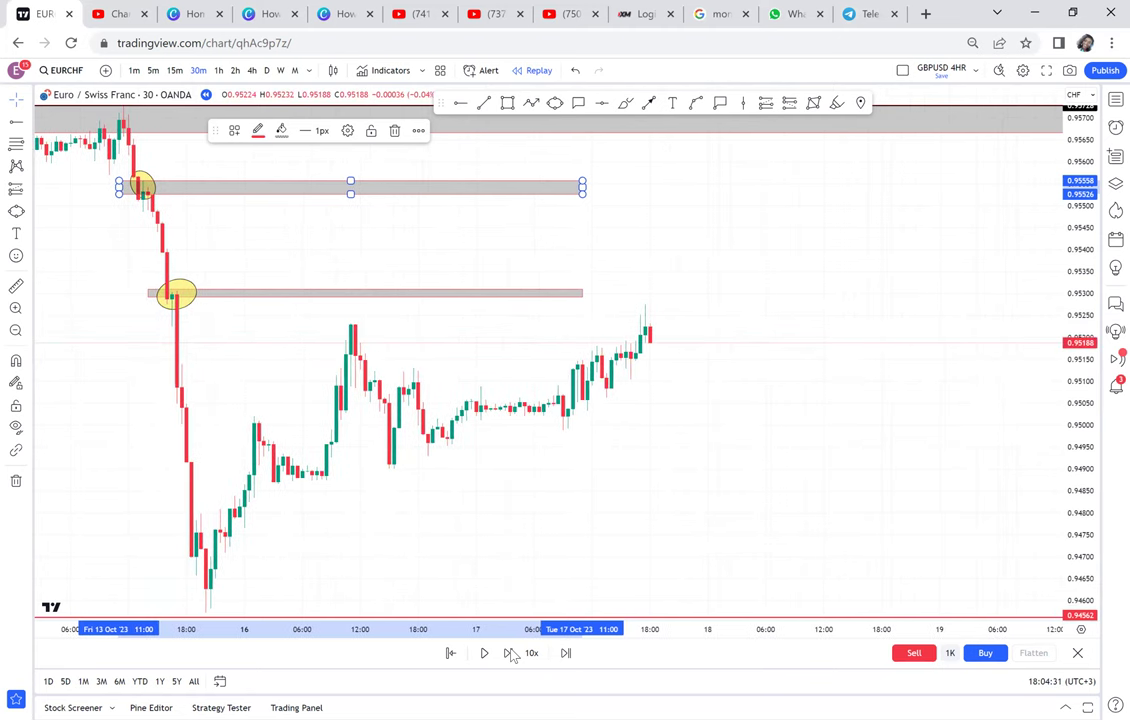
left_click(511, 654)
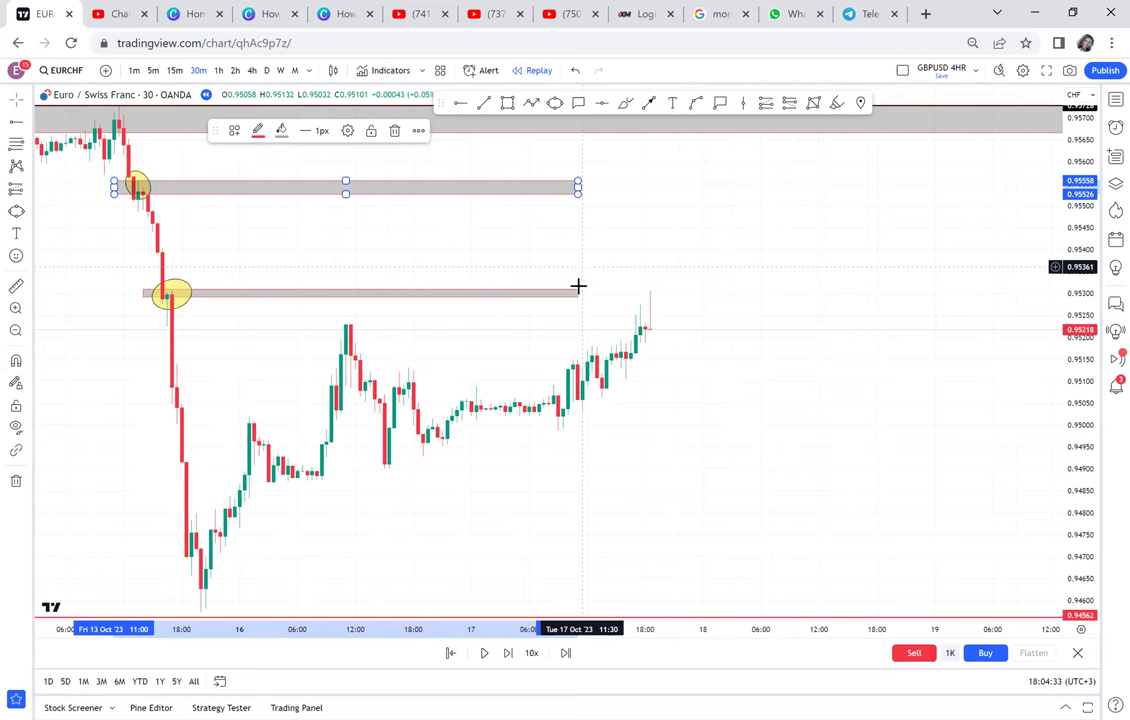
Extend the lower ellipse-marked zone forward in time to 18 October 03:30.
left_click_drag(577, 290, 736, 293)
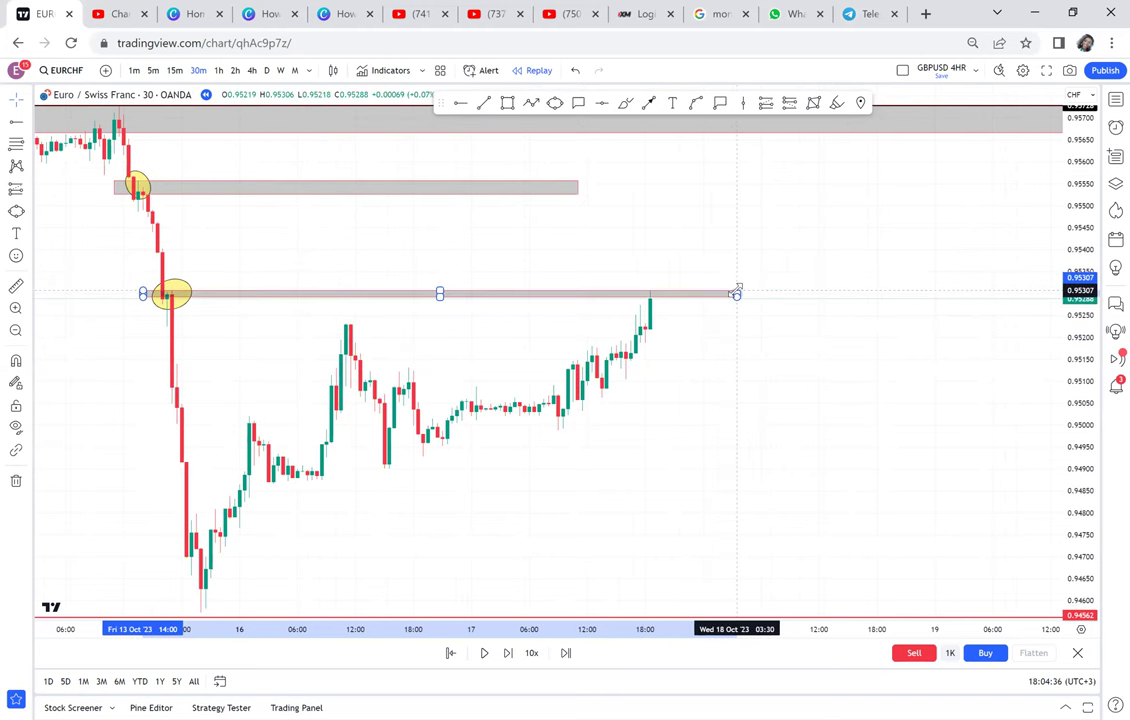
left_click_drag(1079, 468, 789, 346)
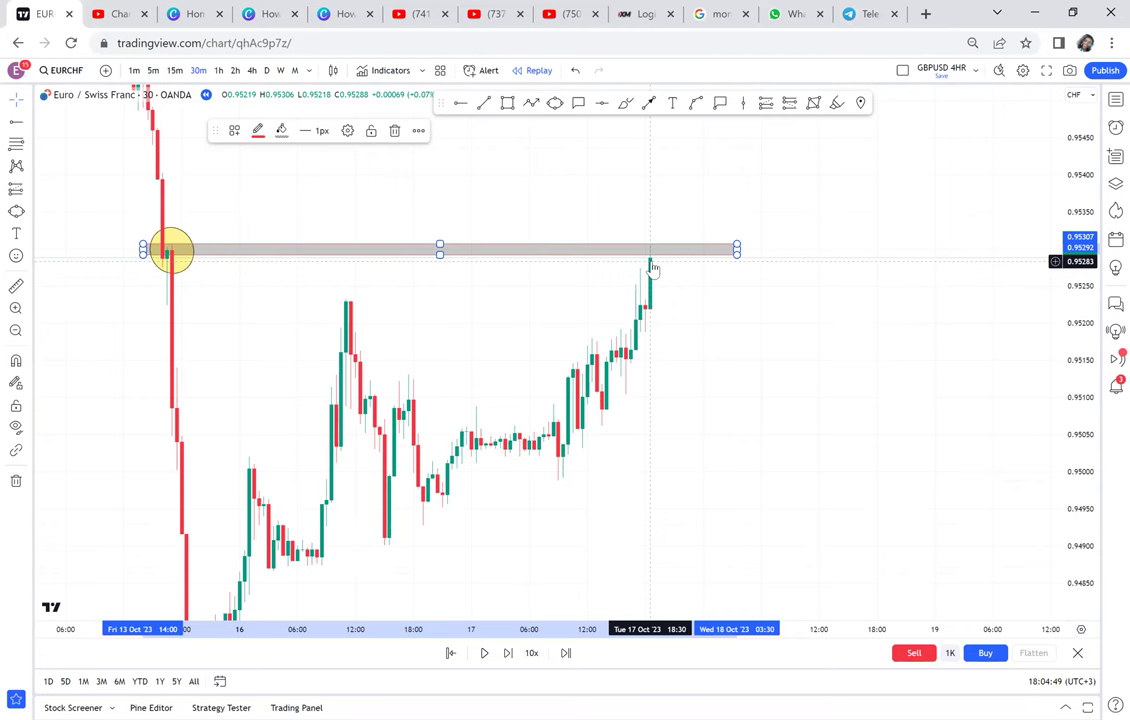
left_click_drag(851, 241, 882, 184)
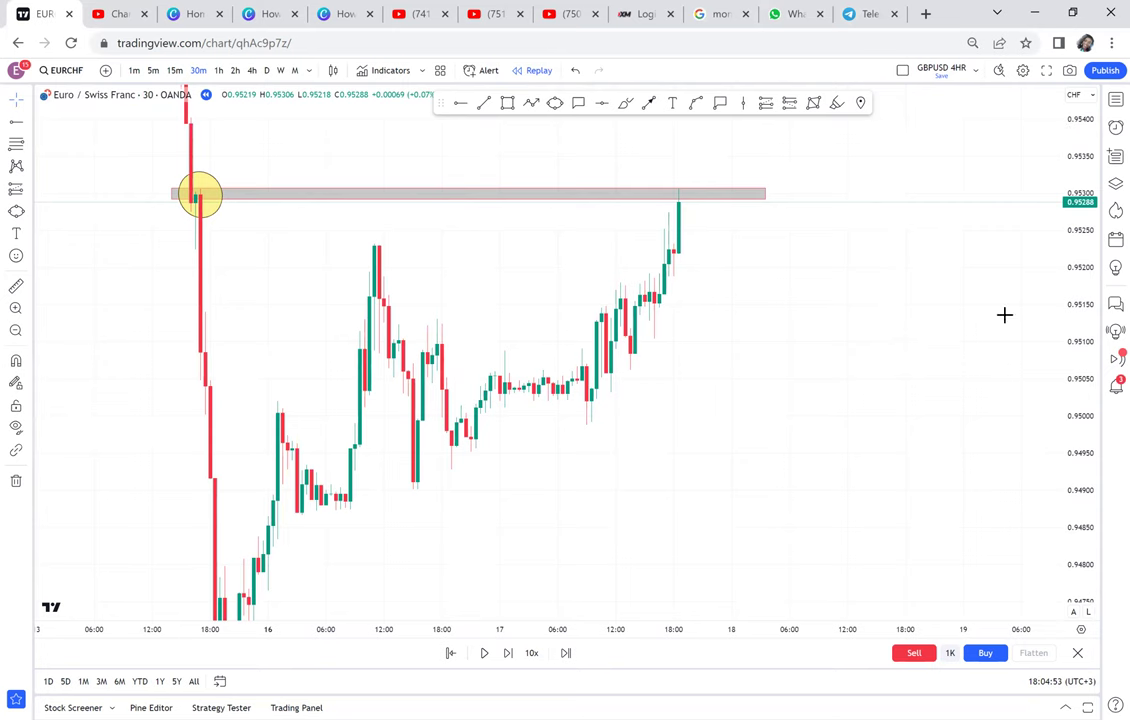
left_click_drag(1080, 150, 1080, 326)
left_click_drag(914, 283, 910, 318)
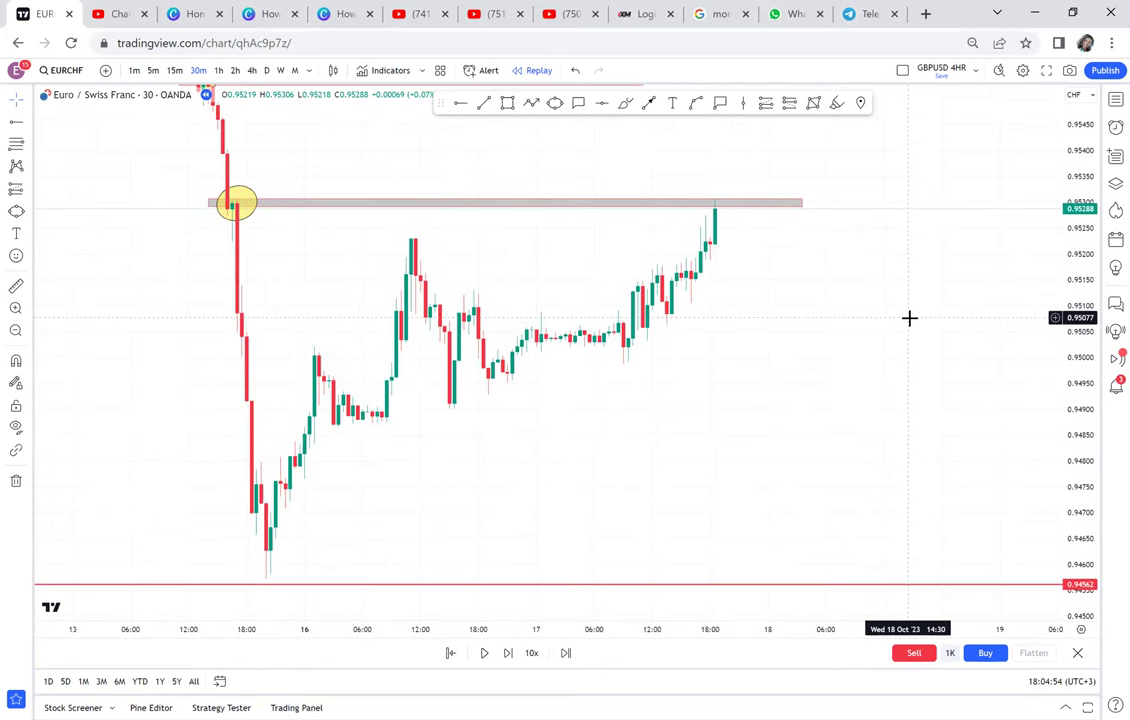
Measure the price distance from the lower ellipse-marked zone down to the red support line at 0.94562.
left_click(752, 214)
left_click(227, 234)
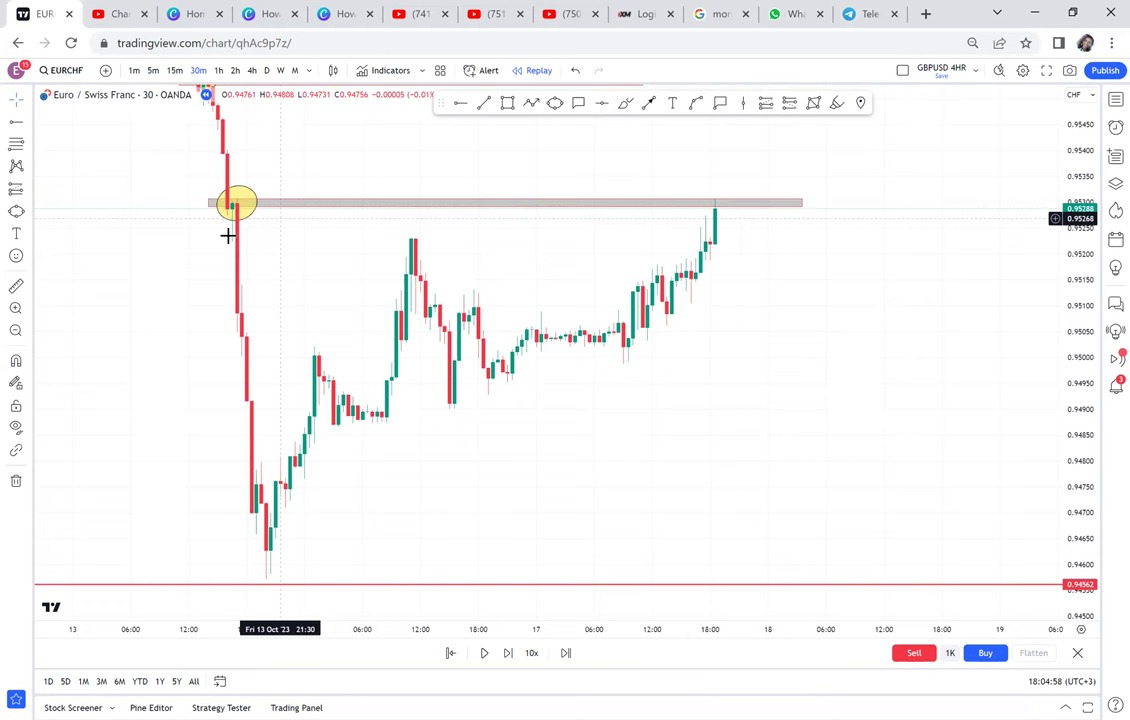
left_click(17, 286)
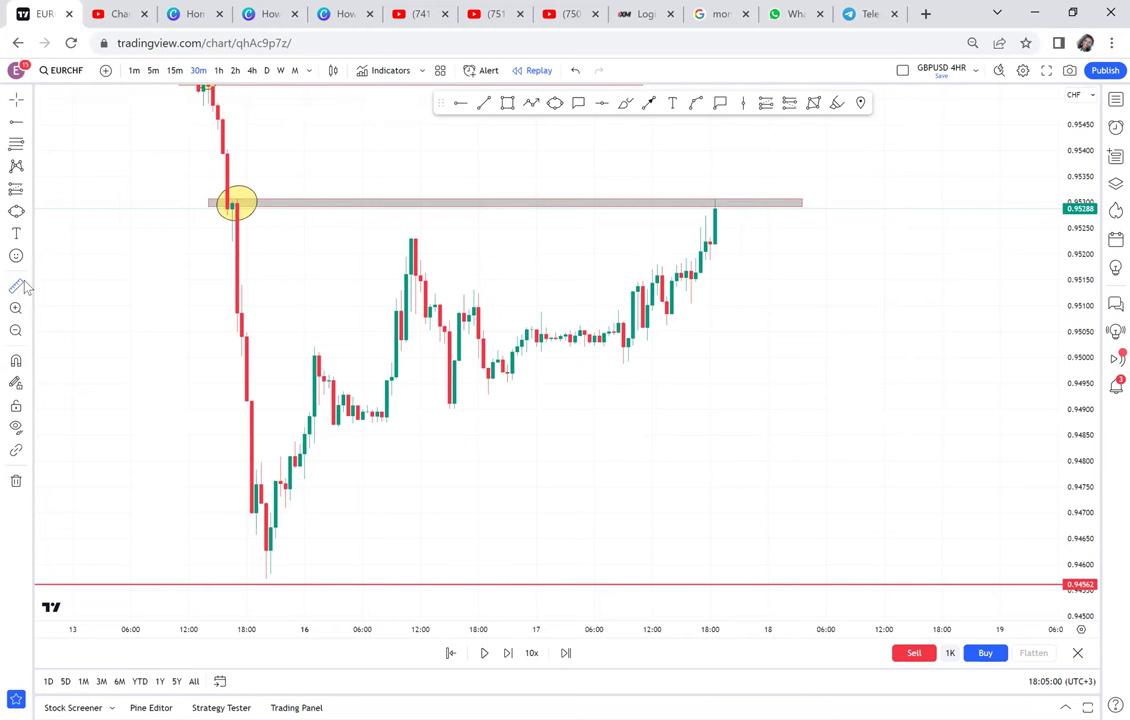
left_click(199, 200)
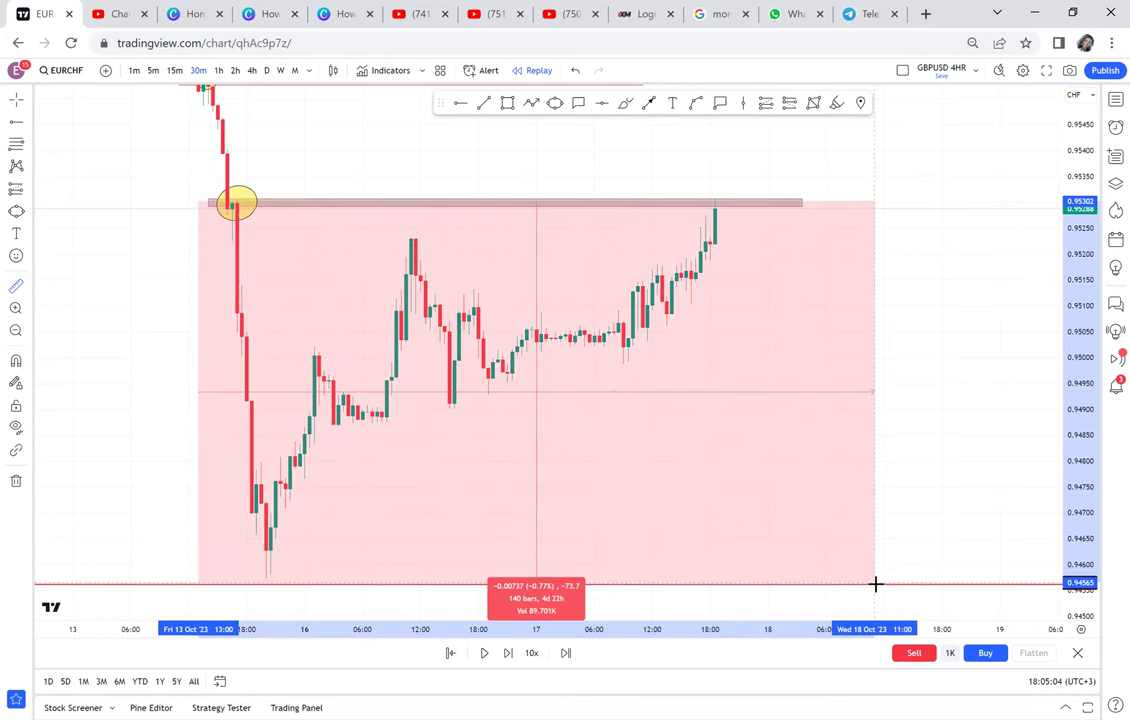
left_click(875, 584)
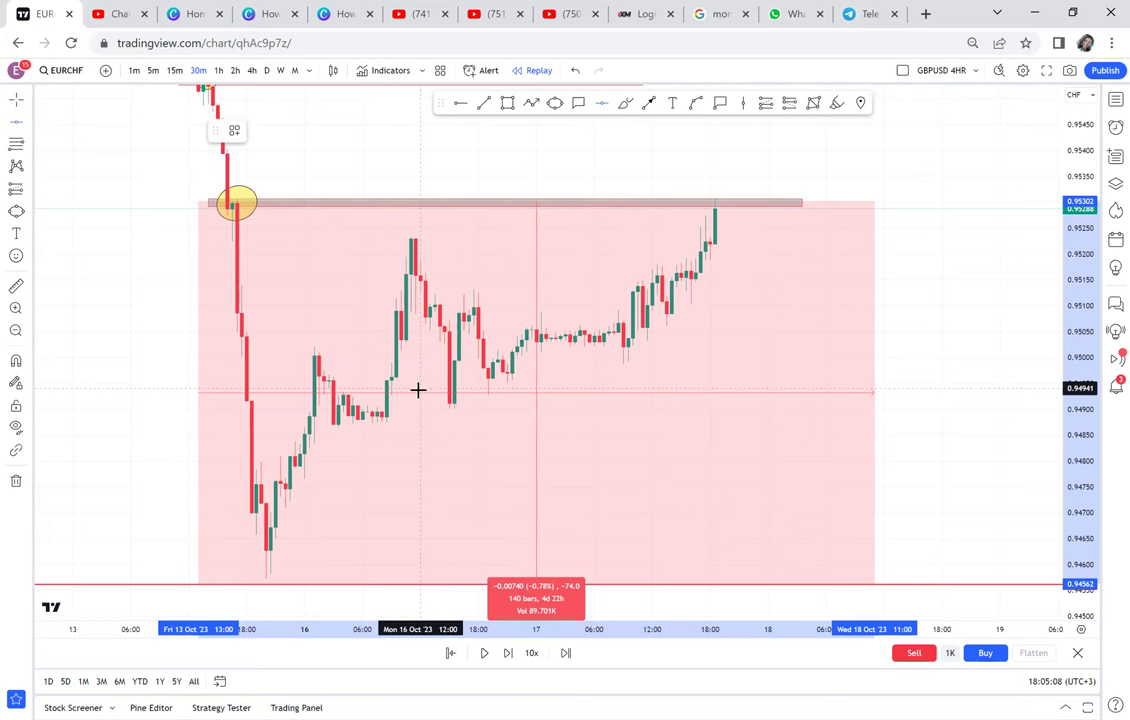
Place a horizontal line at 0.94938 and mark the 16 October afternoon low on it with an ellipse.
left_click(418, 389)
left_click(554, 105)
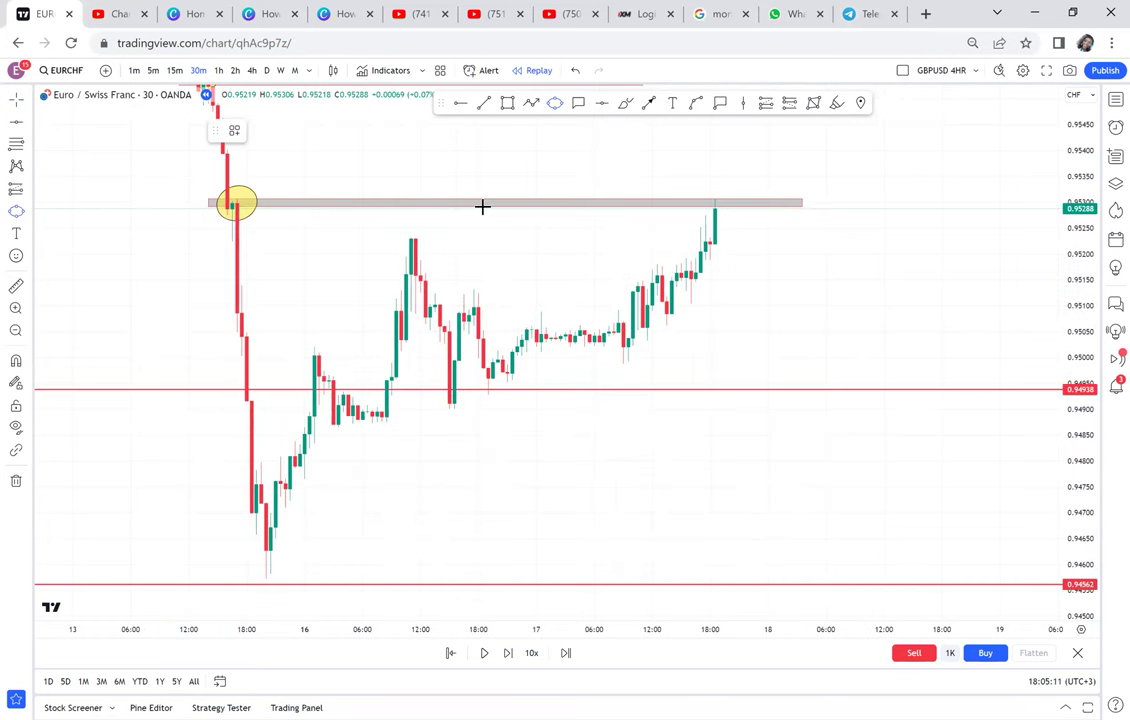
left_click(473, 378)
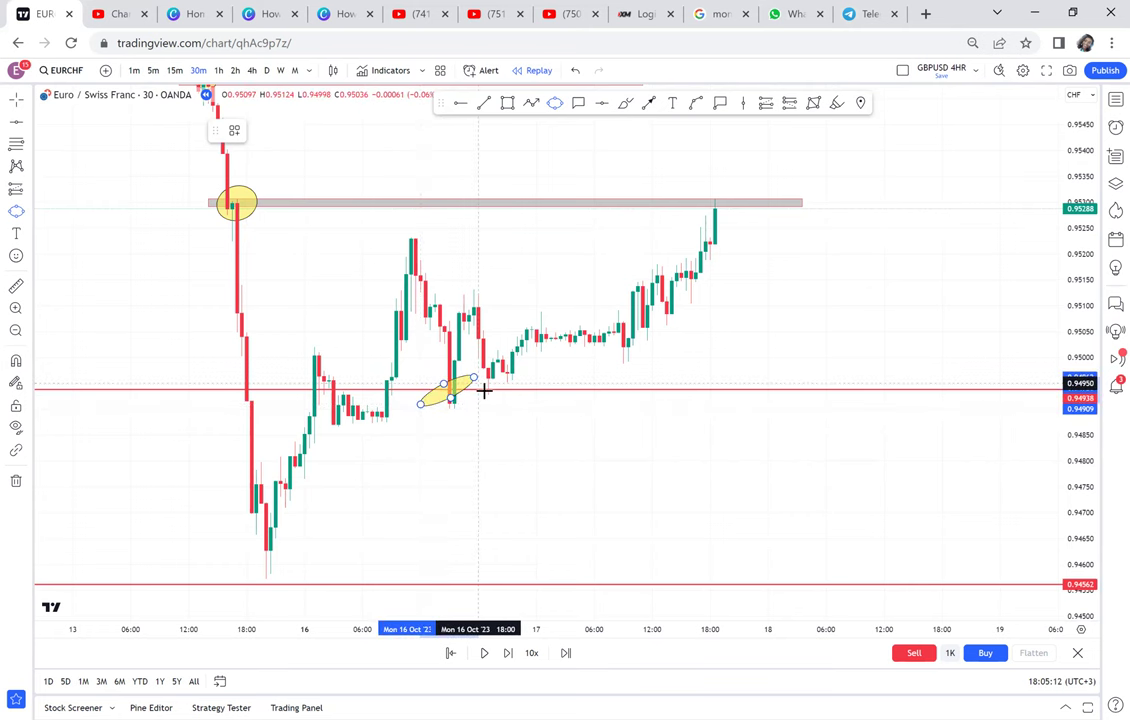
left_click(484, 391)
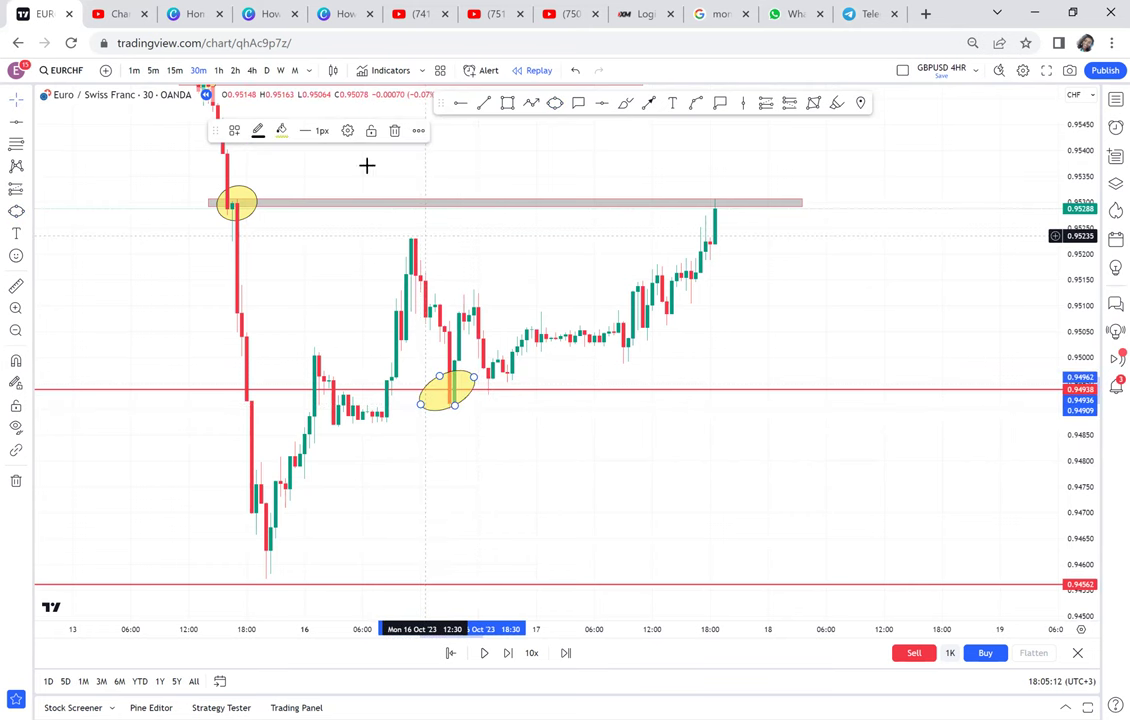
Add a callout reading "RBS" that points to the ellipse on the 0.94938 line.
left_click(580, 104)
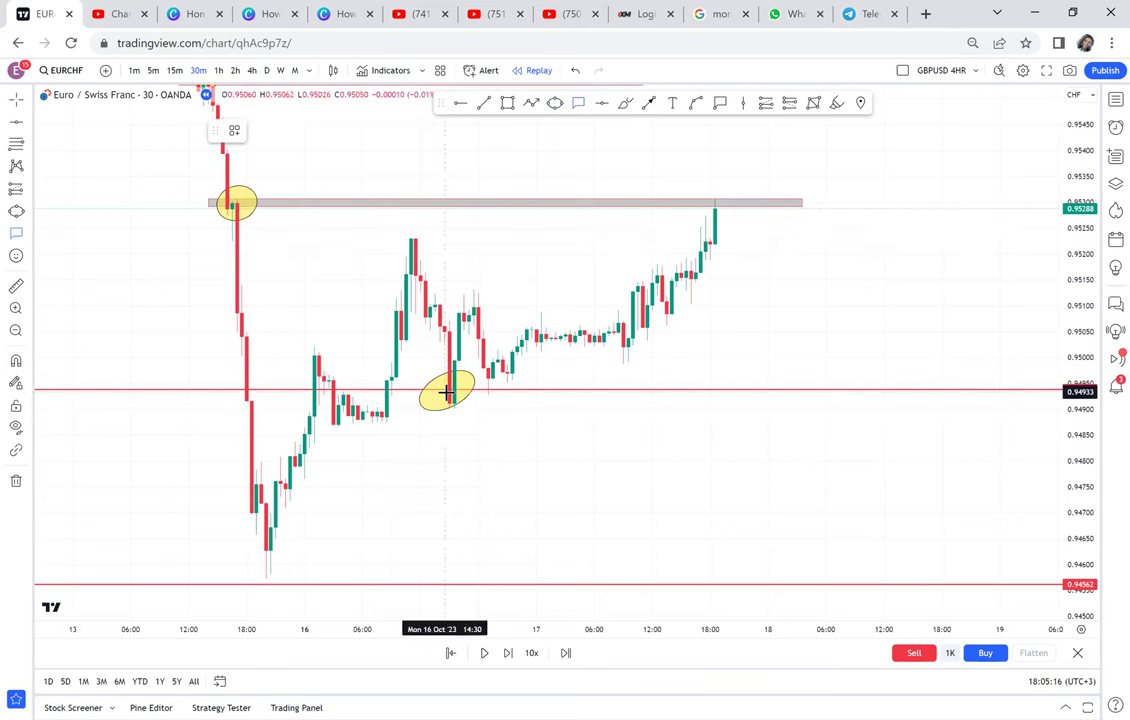
left_click(491, 438)
type("RBS")
left_click(745, 349)
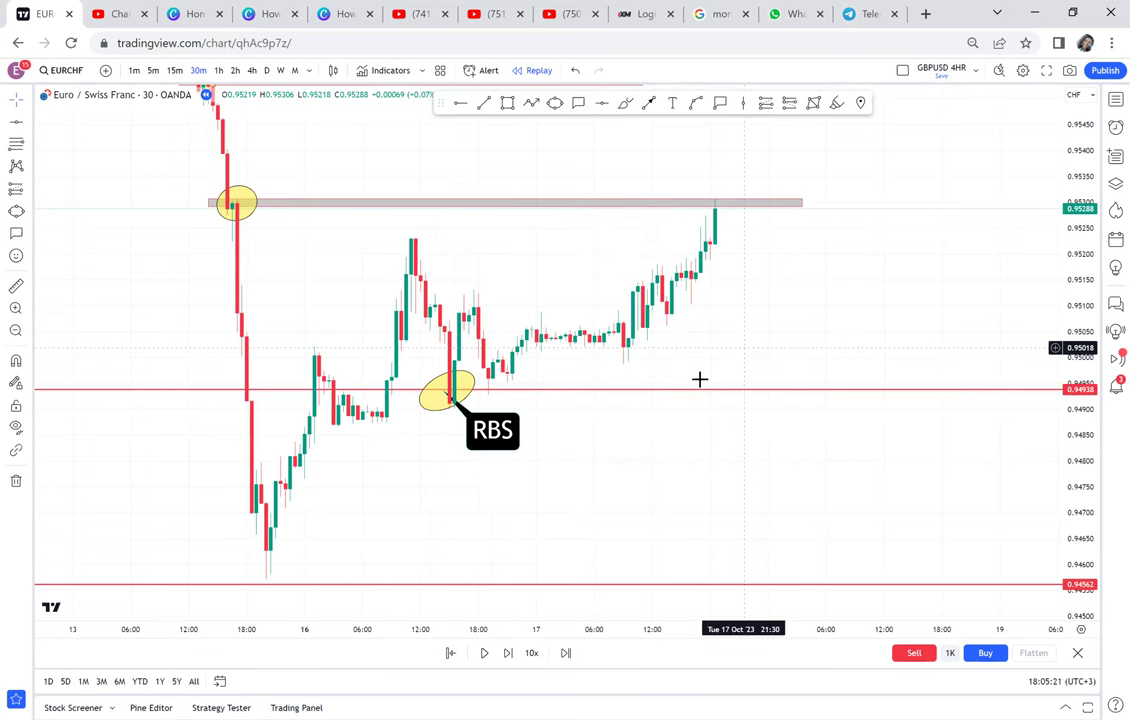
Change the colour of the horizontal line at 0.94938 to green.
left_click(673, 390)
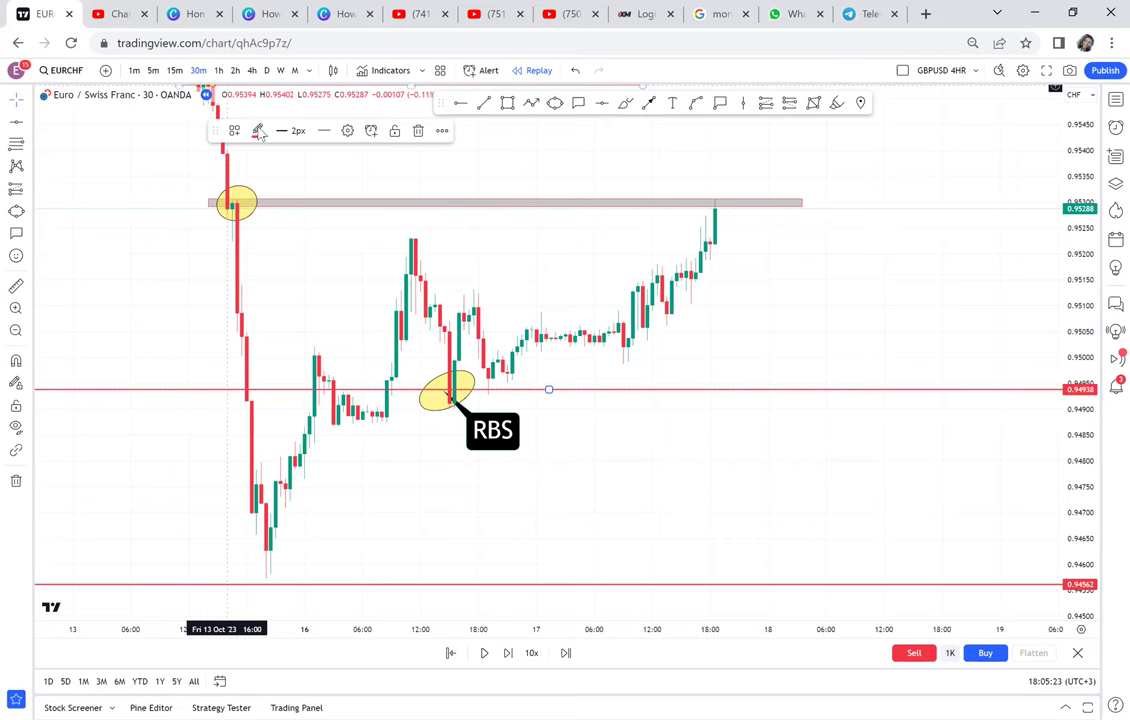
left_click(258, 132)
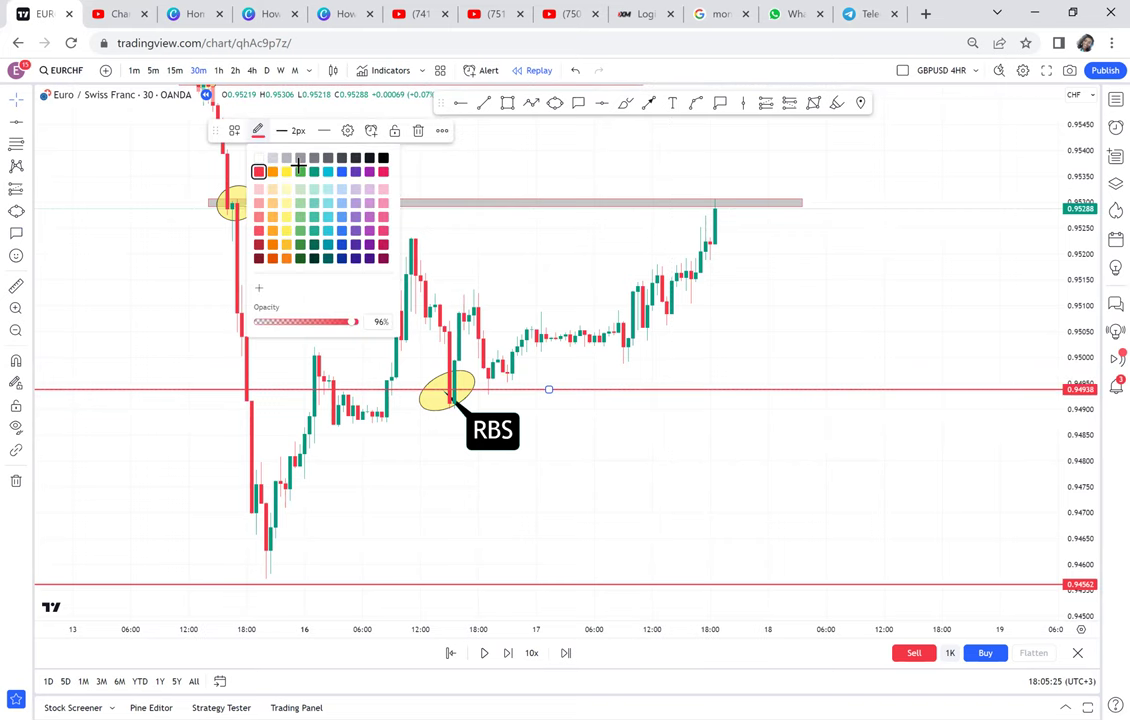
left_click(300, 171)
Add a callout reading "CSB" that points to the latest candle at the grey resistance zone.
left_click_drag(938, 217, 793, 234)
left_click(579, 105)
left_click(595, 226)
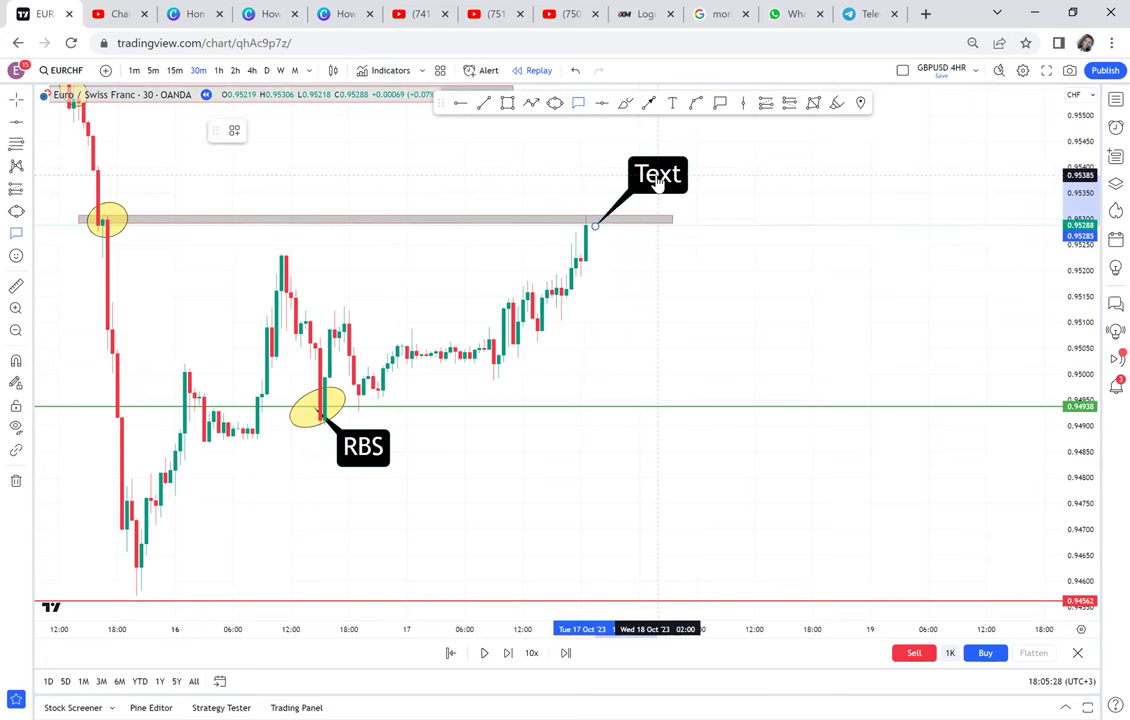
type("CSB")
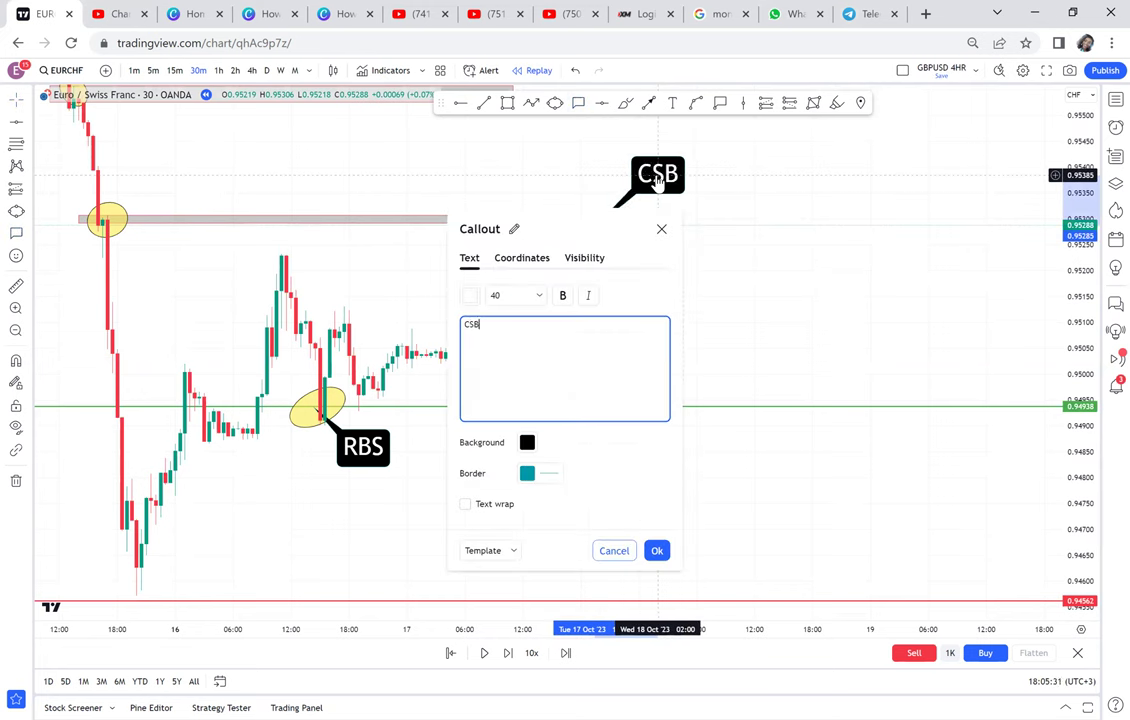
left_click(764, 212)
Draw a horizontal ray at 0.95192 starting from 17 October 10:30, above the morning highs.
scroll(764, 212, "up", 2)
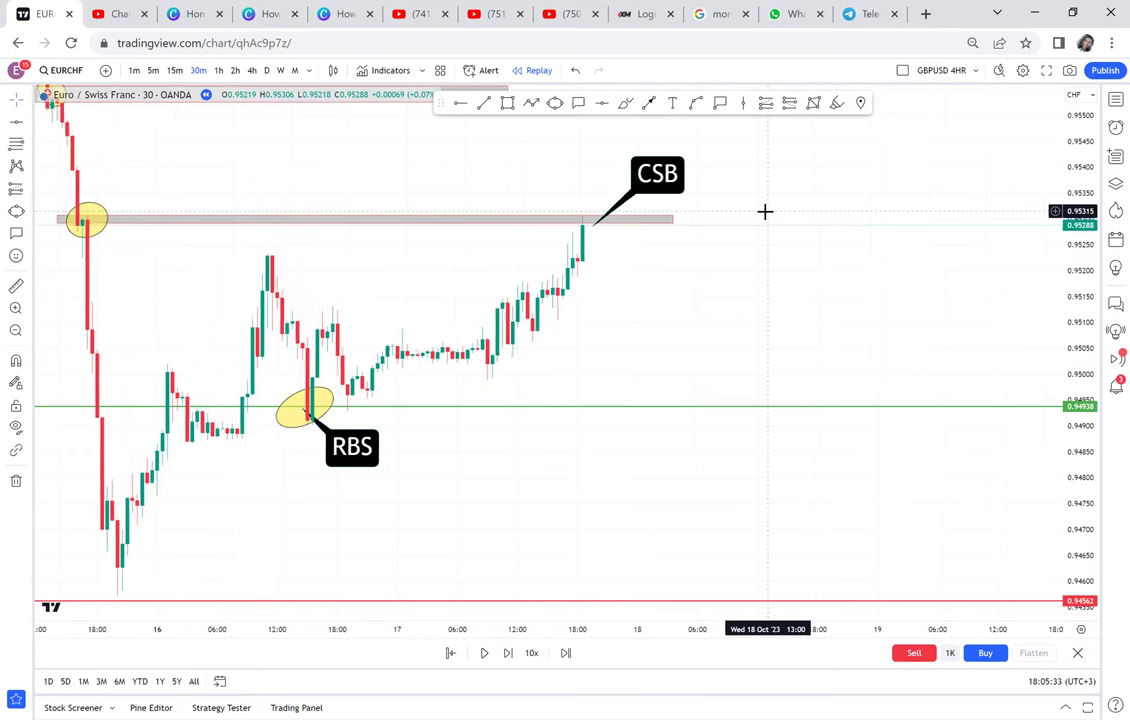
left_click_drag(1072, 397, 985, 140)
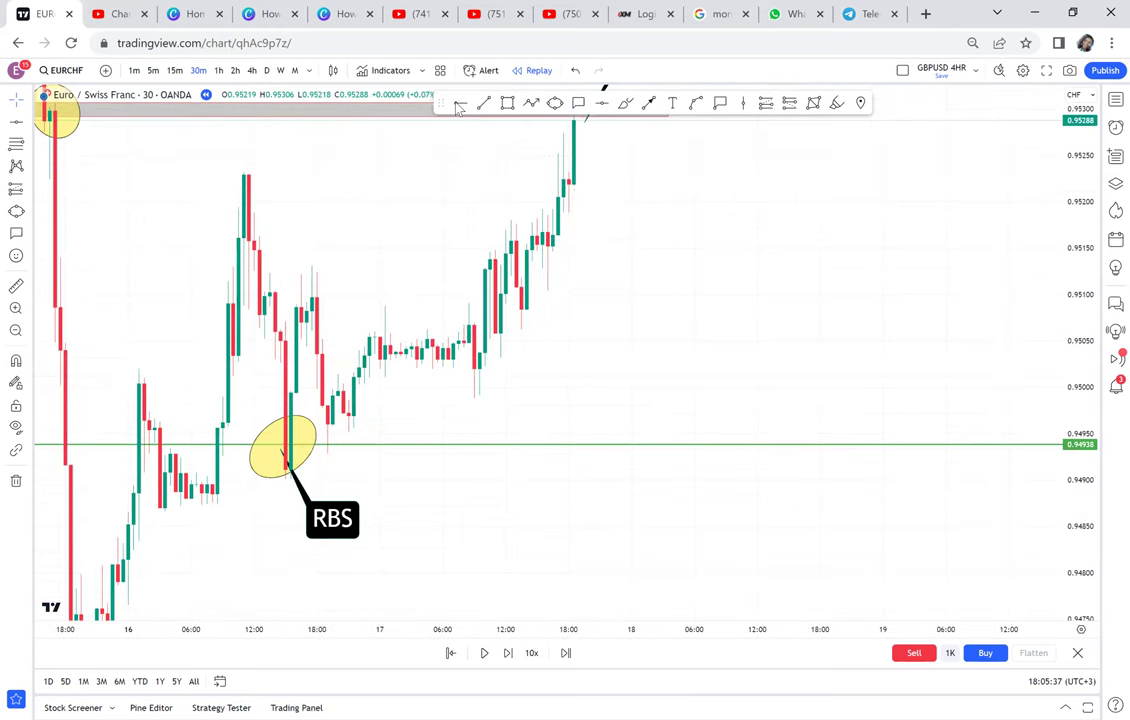
left_click(491, 210)
Advance the replay two bars to 19:30 on 17 October.
left_click_drag(693, 193, 739, 275)
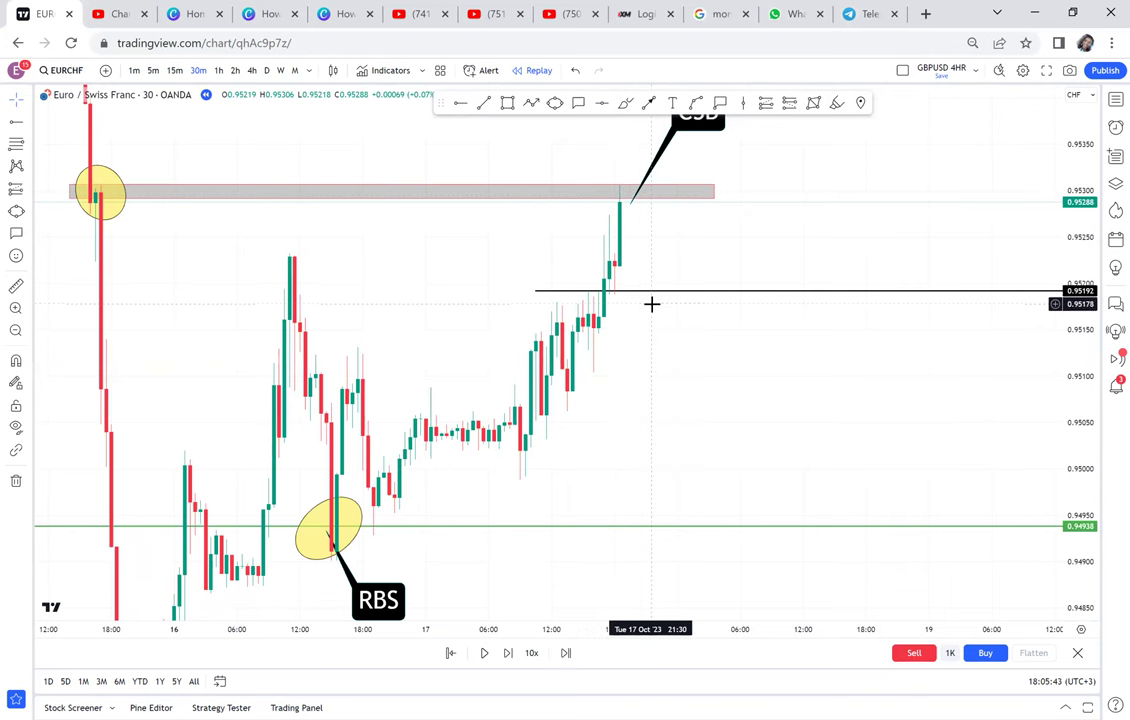
left_click(512, 659)
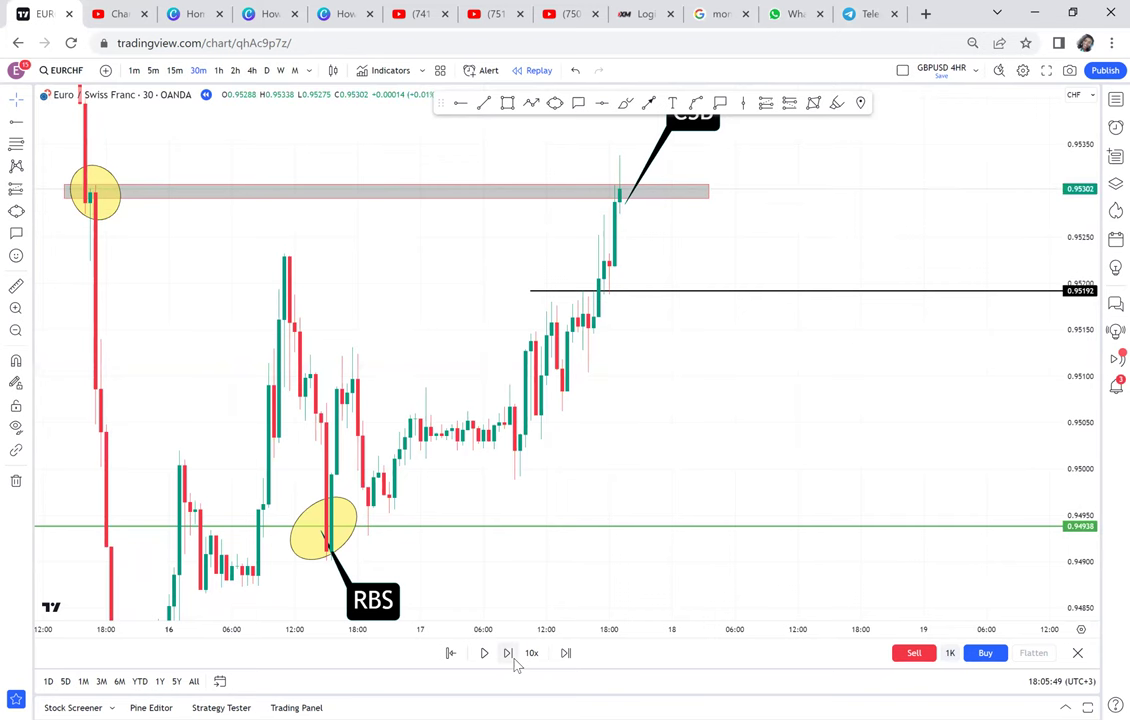
left_click(509, 655)
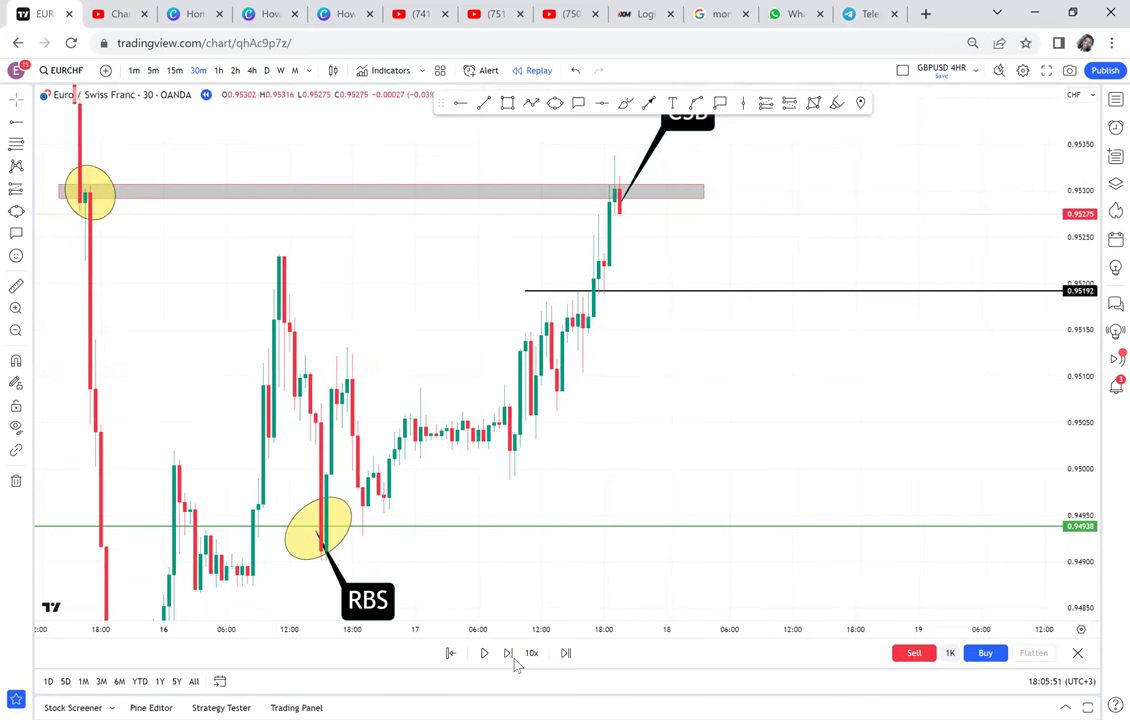
Advance the replay one bar and place a short position at 0.95187, just below the black ray, with its target at 0.94938.
left_click(514, 662)
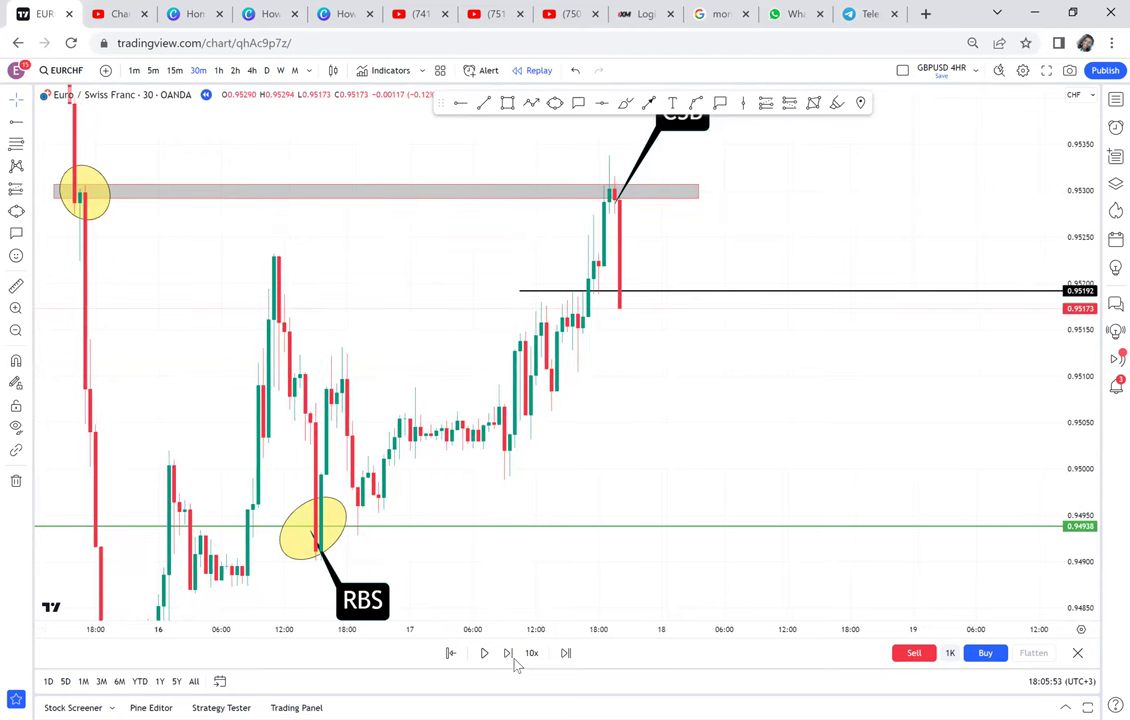
mouse_move(779, 215)
left_mouse_down()
mouse_move(890, 227)
mouse_move(805, 296)
mouse_move(793, 212)
left_mouse_up()
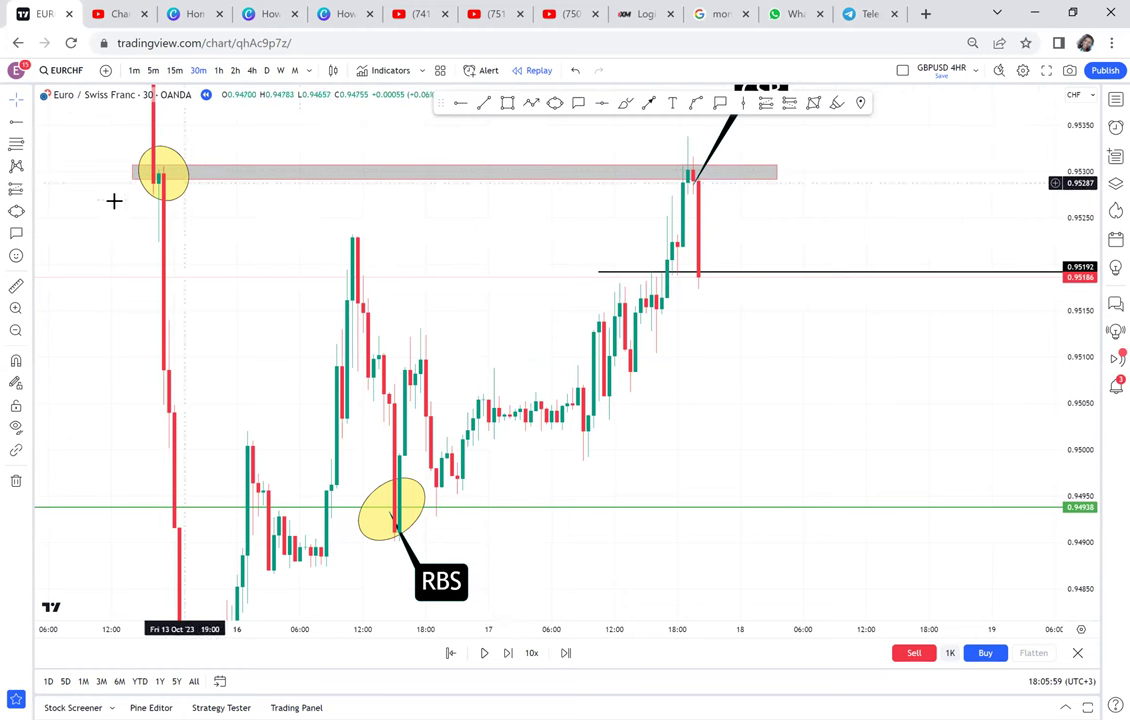
left_click(30, 192)
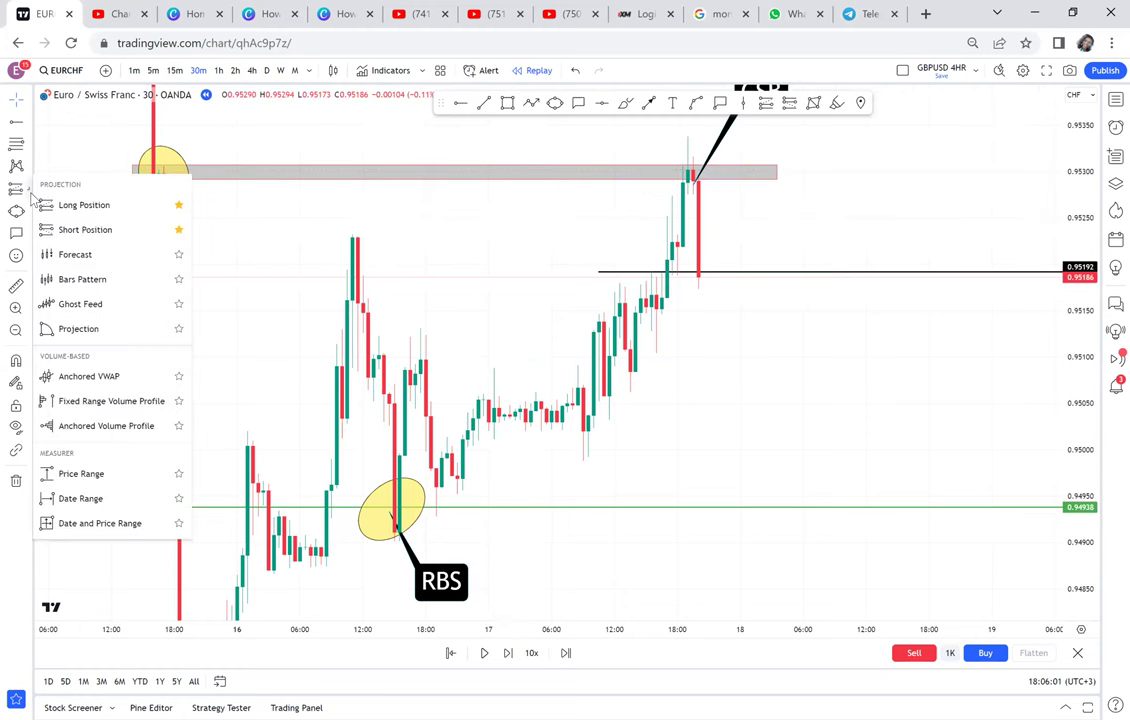
left_click(72, 229)
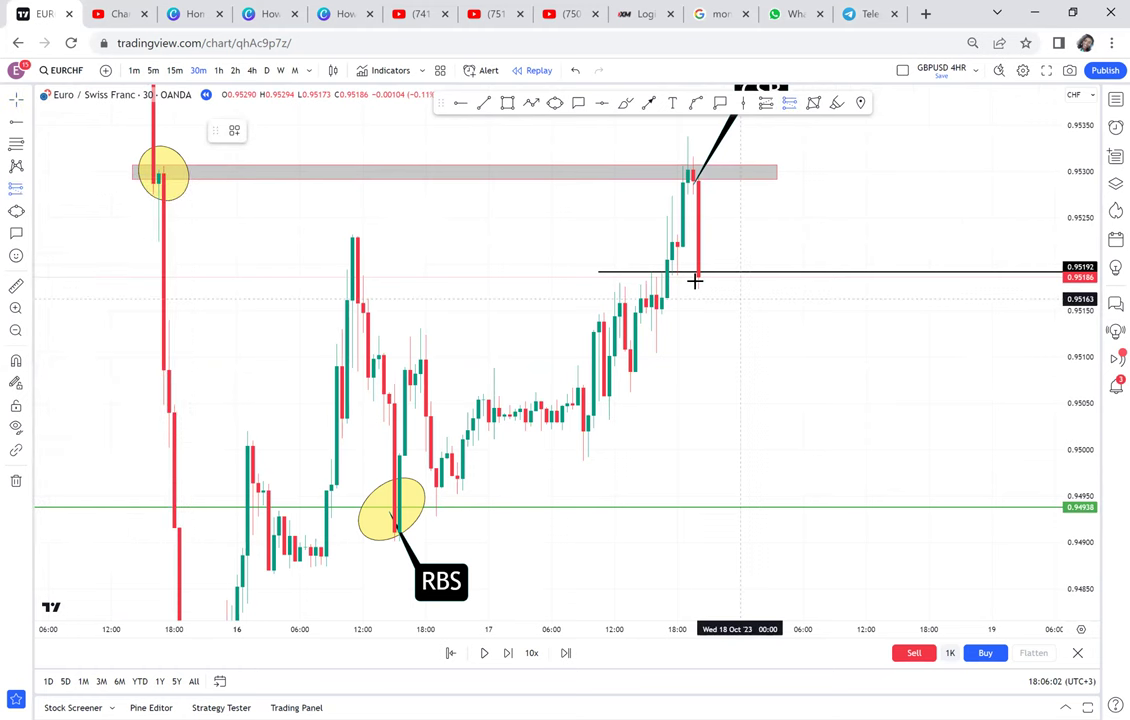
left_click(690, 275)
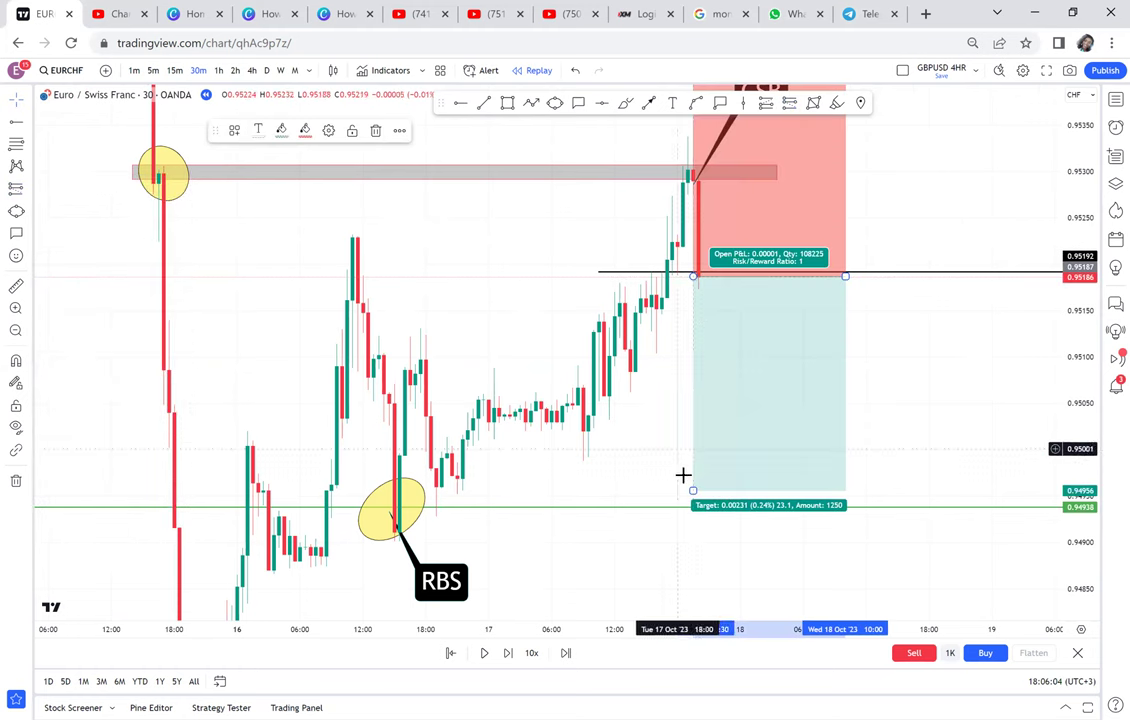
left_click_drag(692, 490, 692, 507)
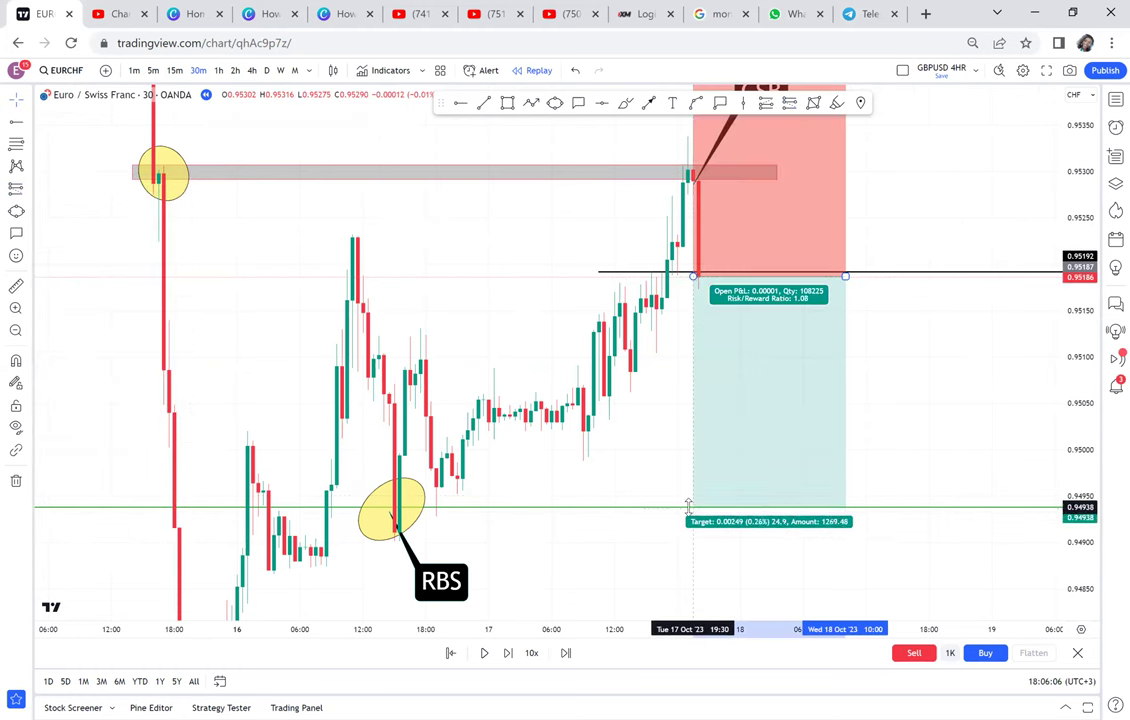
Measure the price distance from the short's entry down to the green RBS line.
left_click(16, 287)
left_click(606, 280)
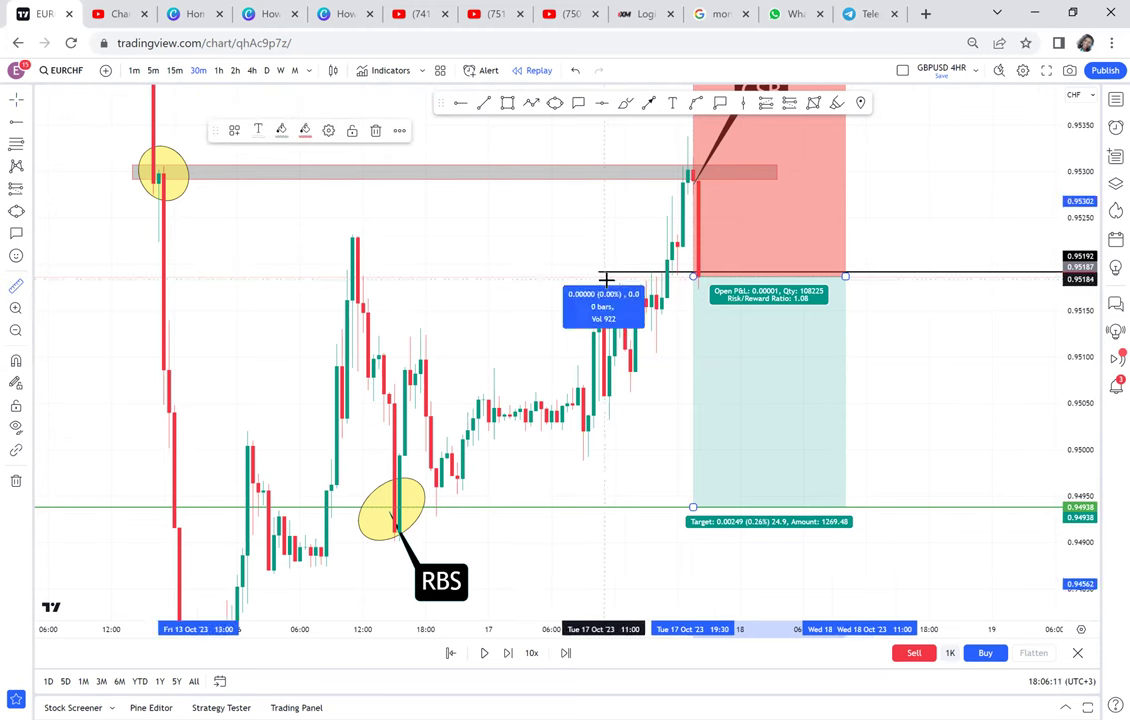
left_click(907, 510)
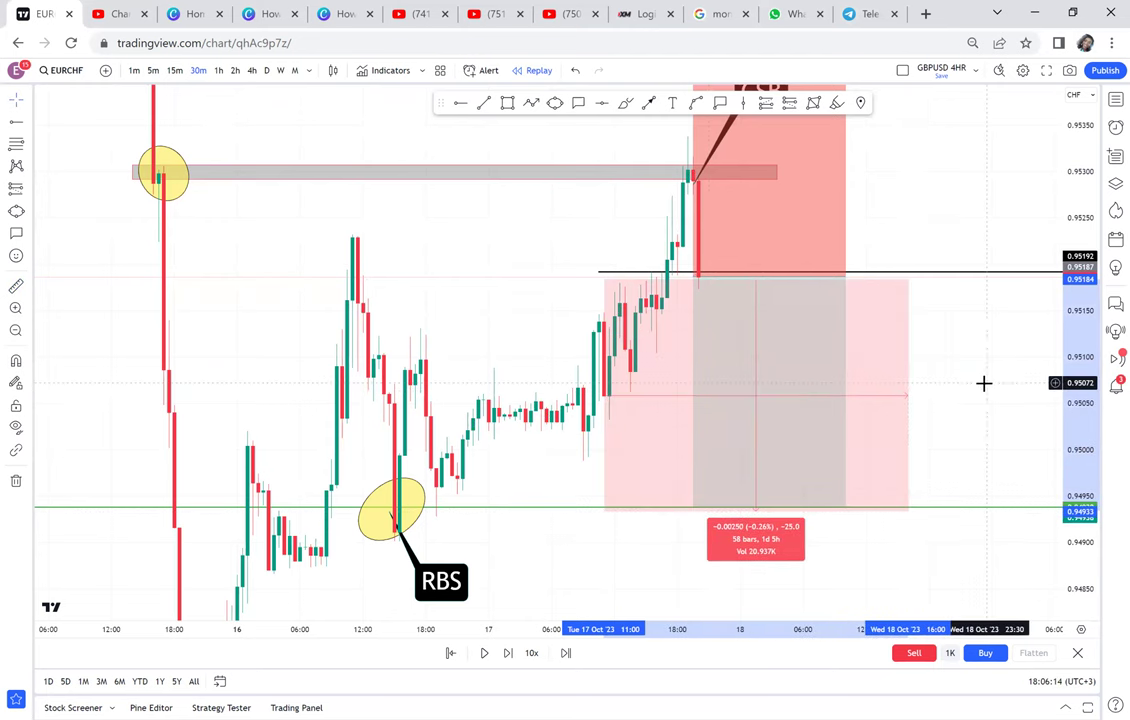
Set the short position's stop to 0.95345, just above the high at the grey resistance zone.
left_click_drag(984, 383, 974, 513)
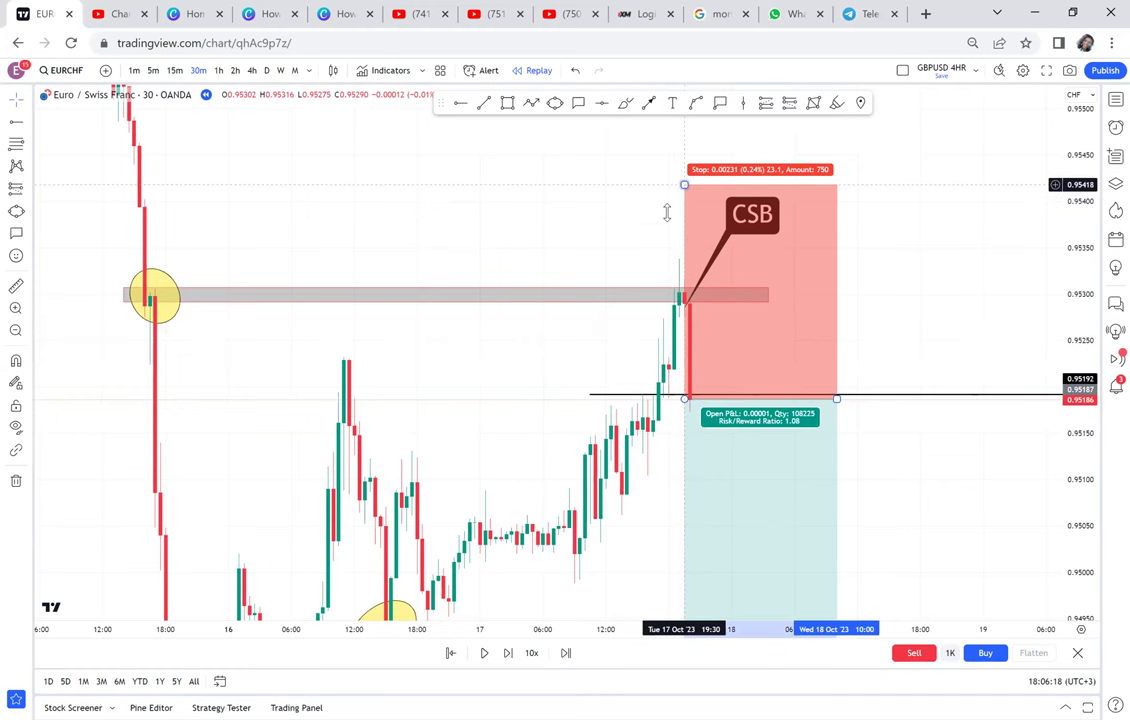
left_click_drag(653, 246, 652, 251)
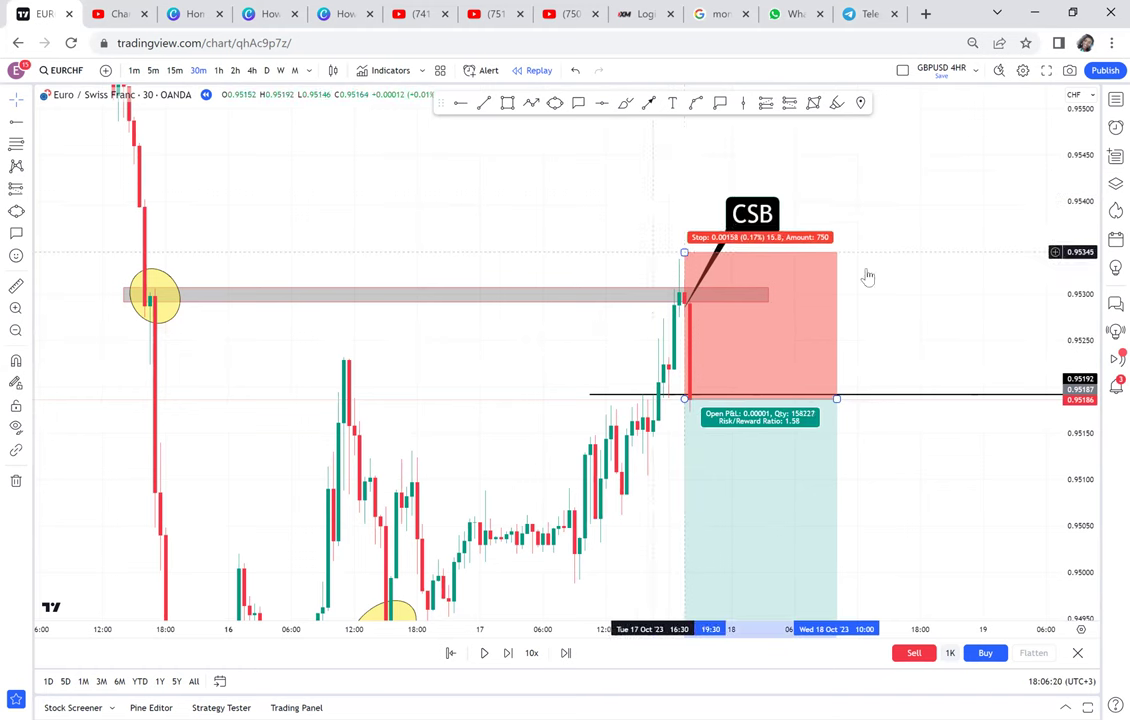
left_click(948, 296)
Advance the replay to 14:30 on 18 October, past the short's target, and rewind it to 13:00.
left_click_drag(627, 576, 596, 504)
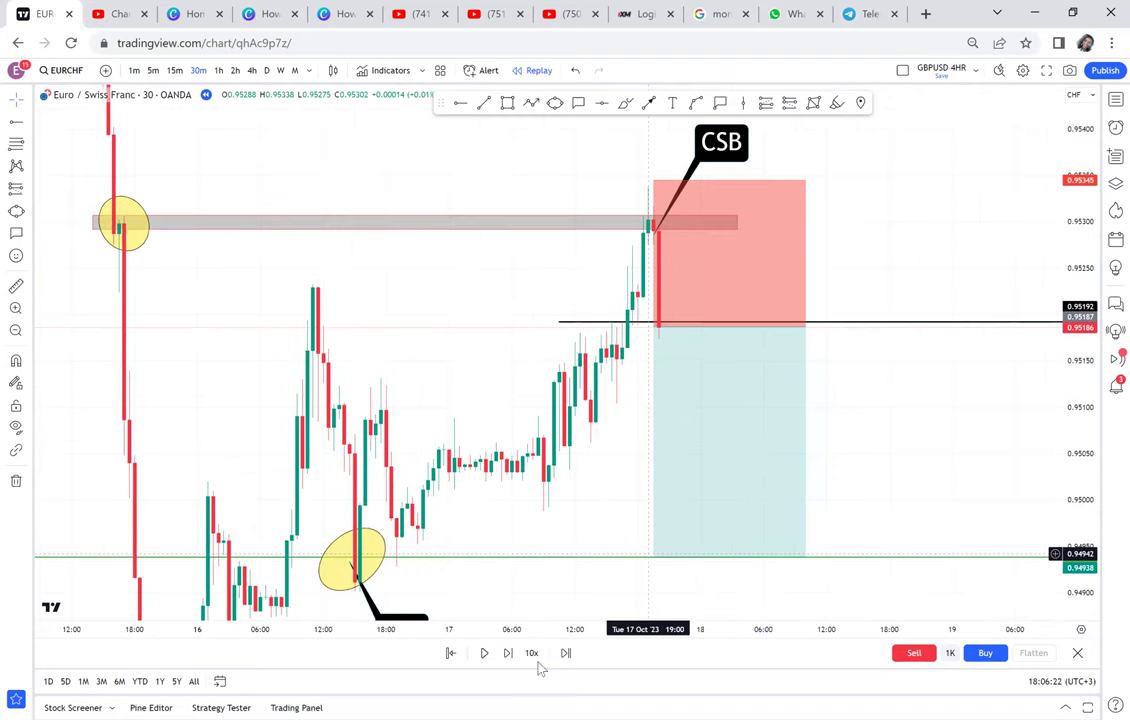
left_click(508, 655)
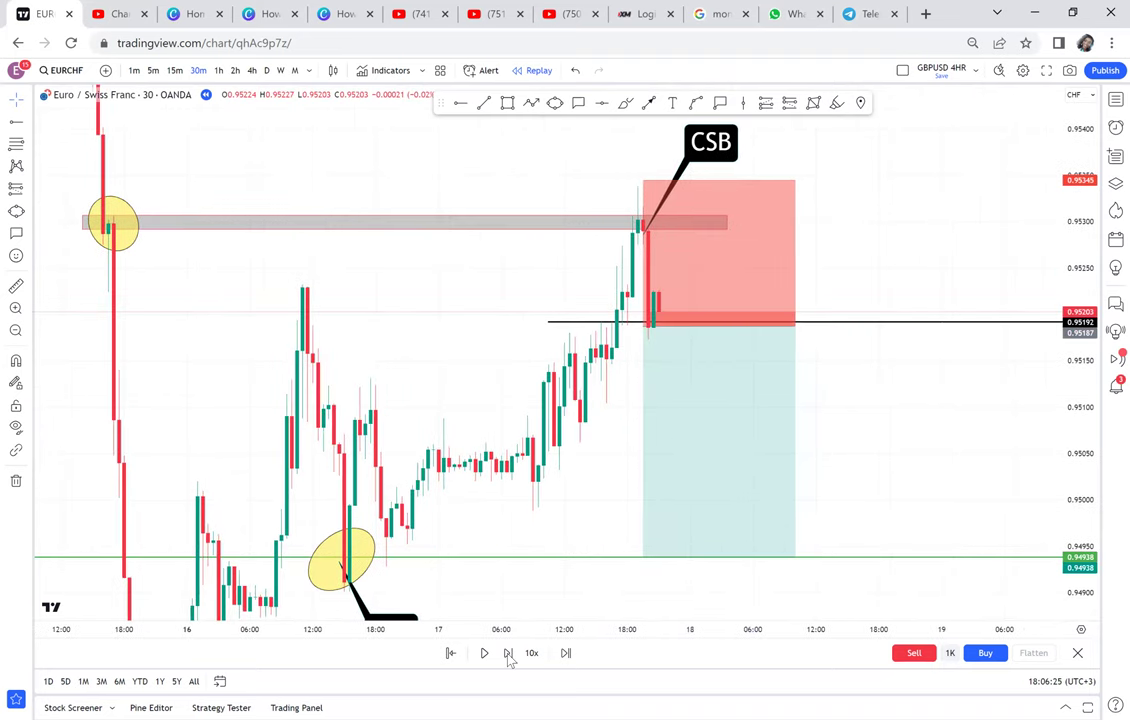
left_click(508, 655)
left_click(508, 655)
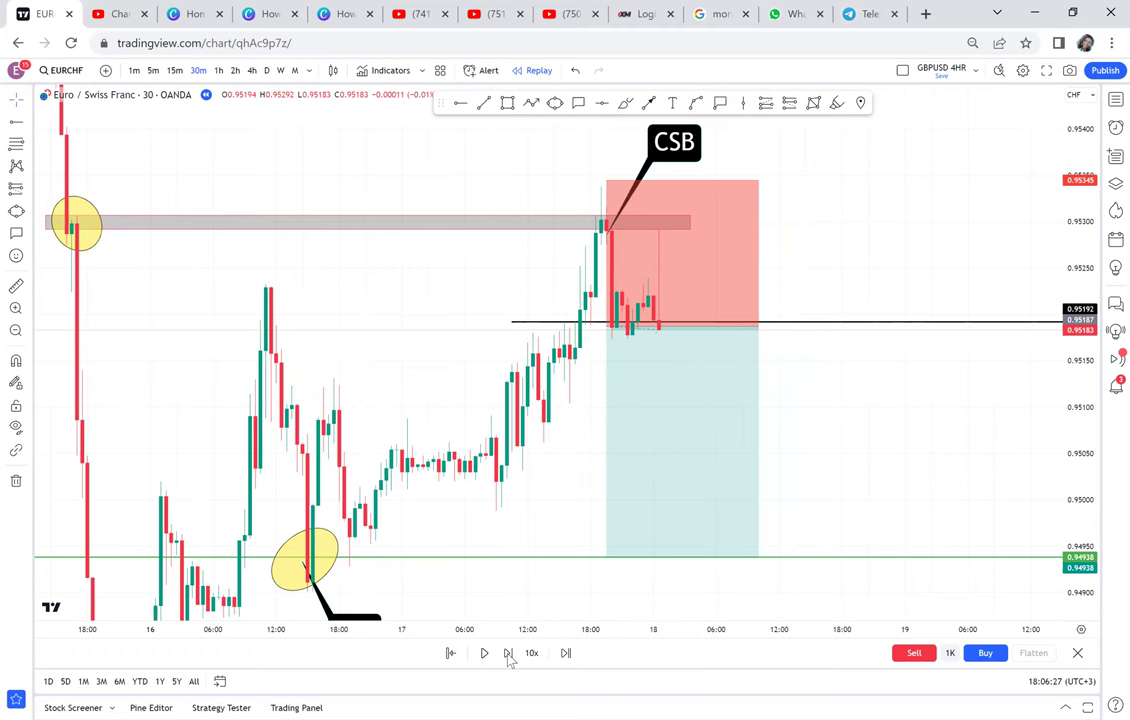
left_click(508, 655)
left_click(508, 655)
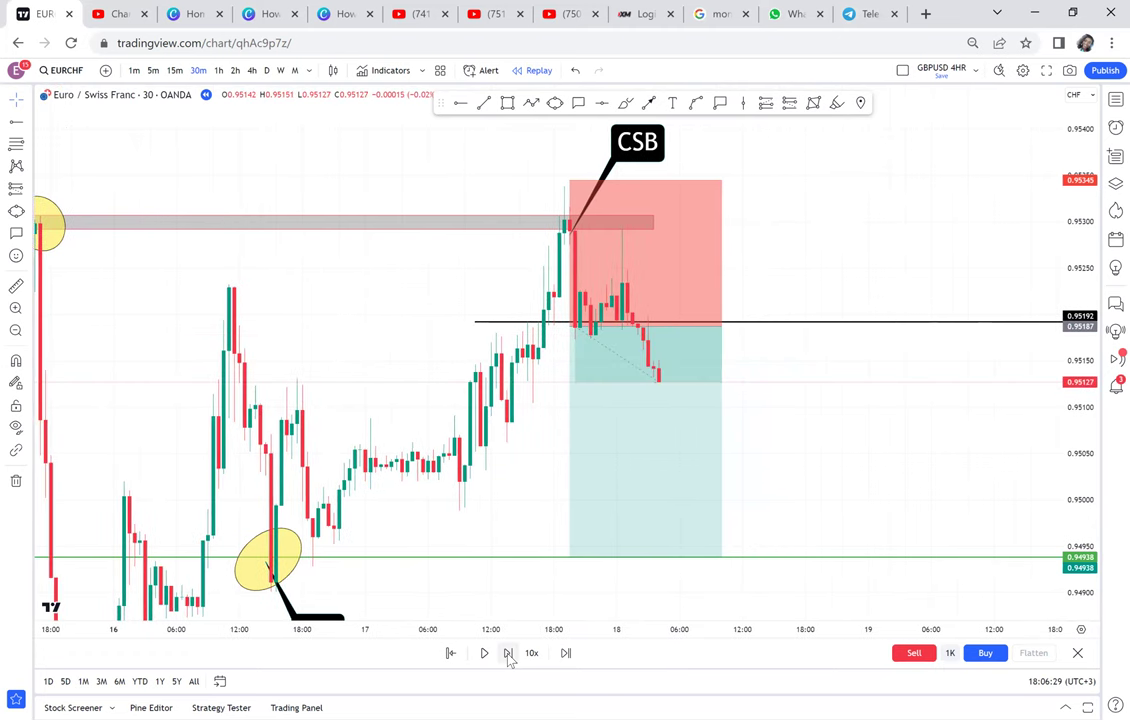
left_click(508, 655)
left_click(508, 655)
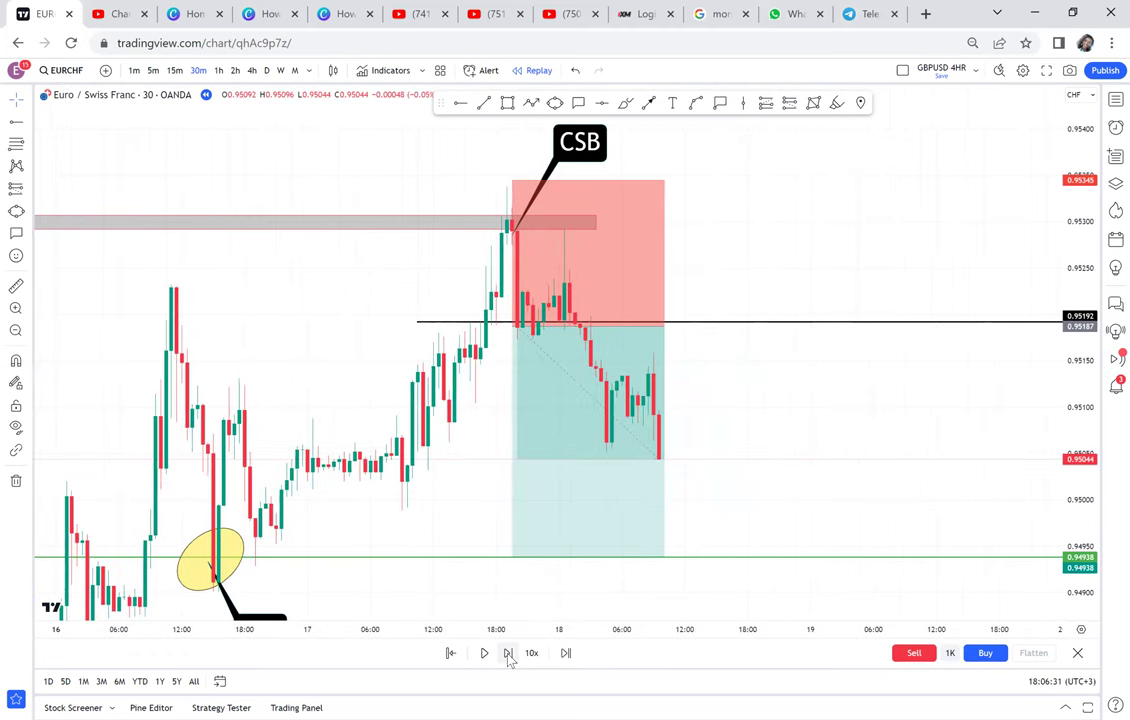
left_click(508, 655)
left_click(508, 655)
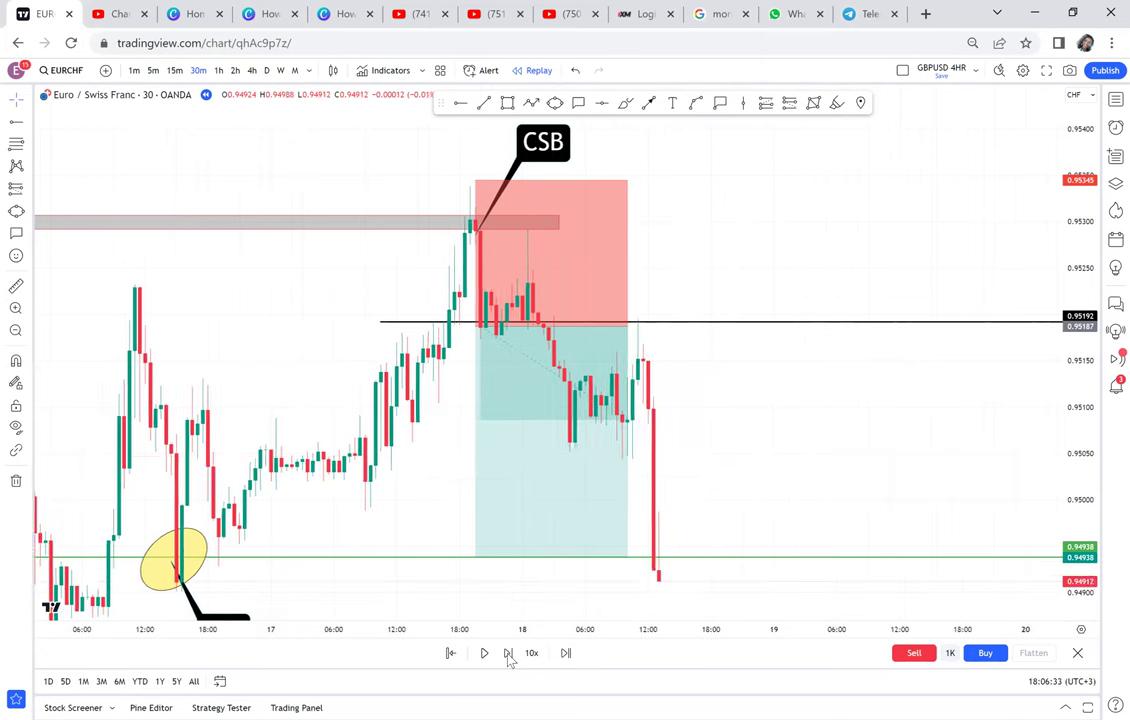
left_click(450, 653)
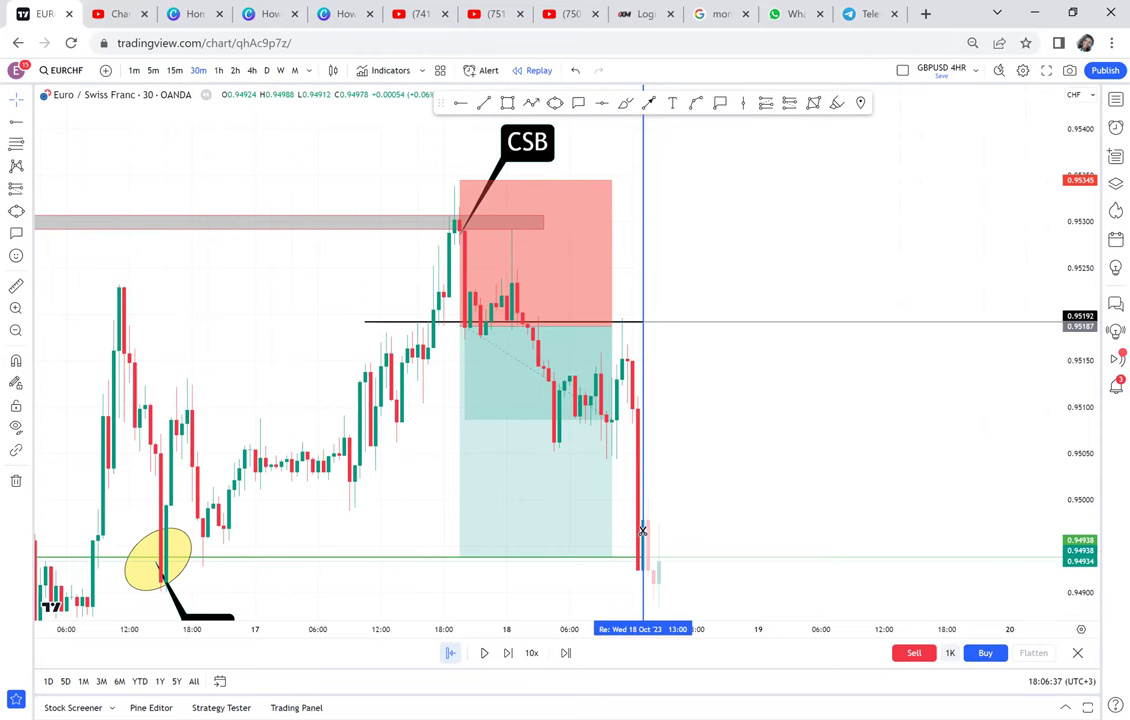
left_click(643, 531)
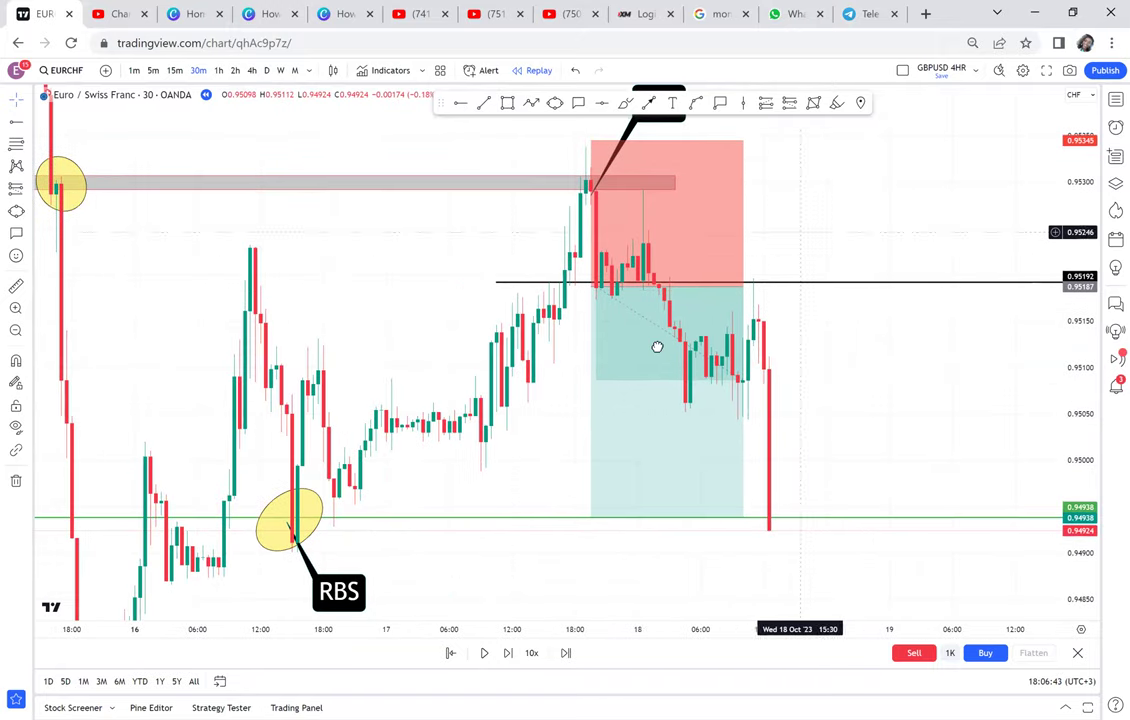
Draw an arrow from 0.95301 at 13:00 on 18 October to 0.95273, pointing at the wick that retests the grey zone.
left_click(648, 103)
left_click(636, 288)
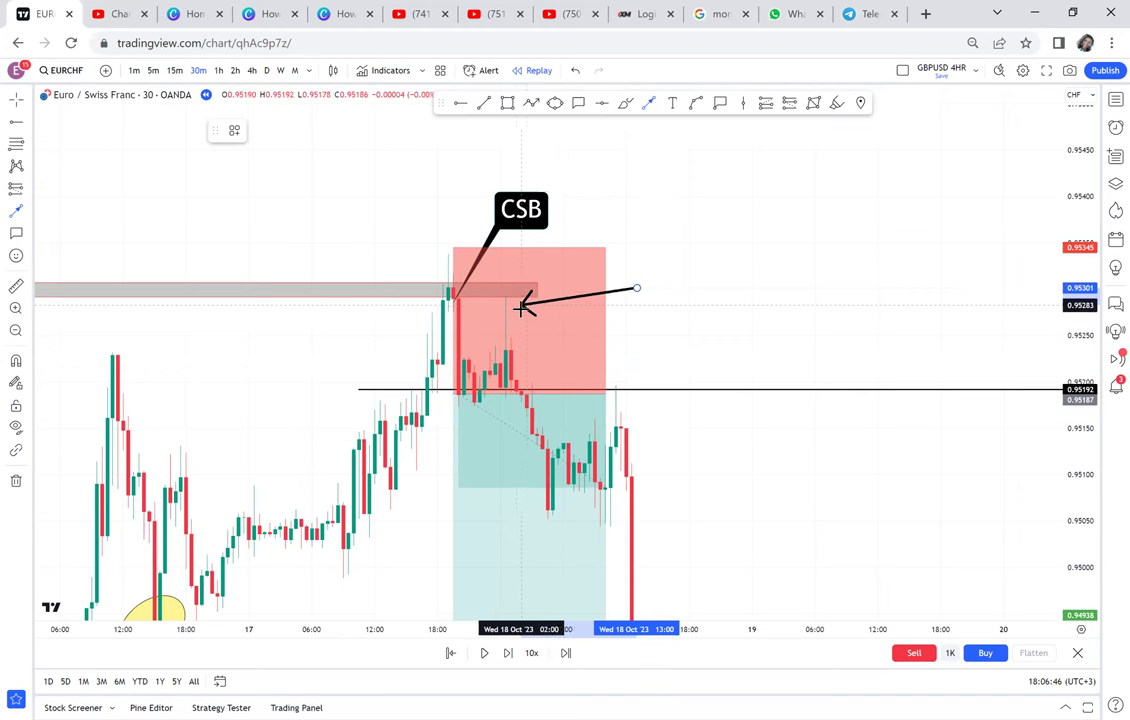
left_click(522, 313)
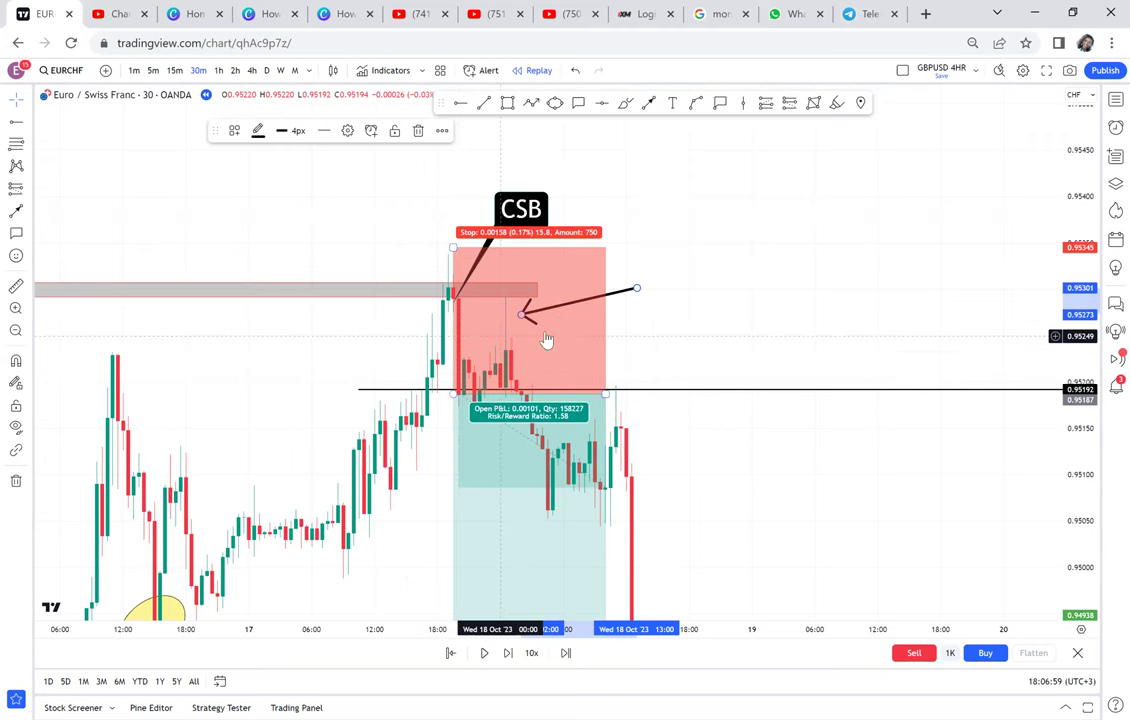
Move the short position to the break of the green line, with entry 0.94925, stop 0.95083 and target at the red 0.94562 line.
left_click_drag(678, 300, 688, 247)
left_click_drag(503, 440, 706, 588)
left_click_drag(834, 356, 792, 198)
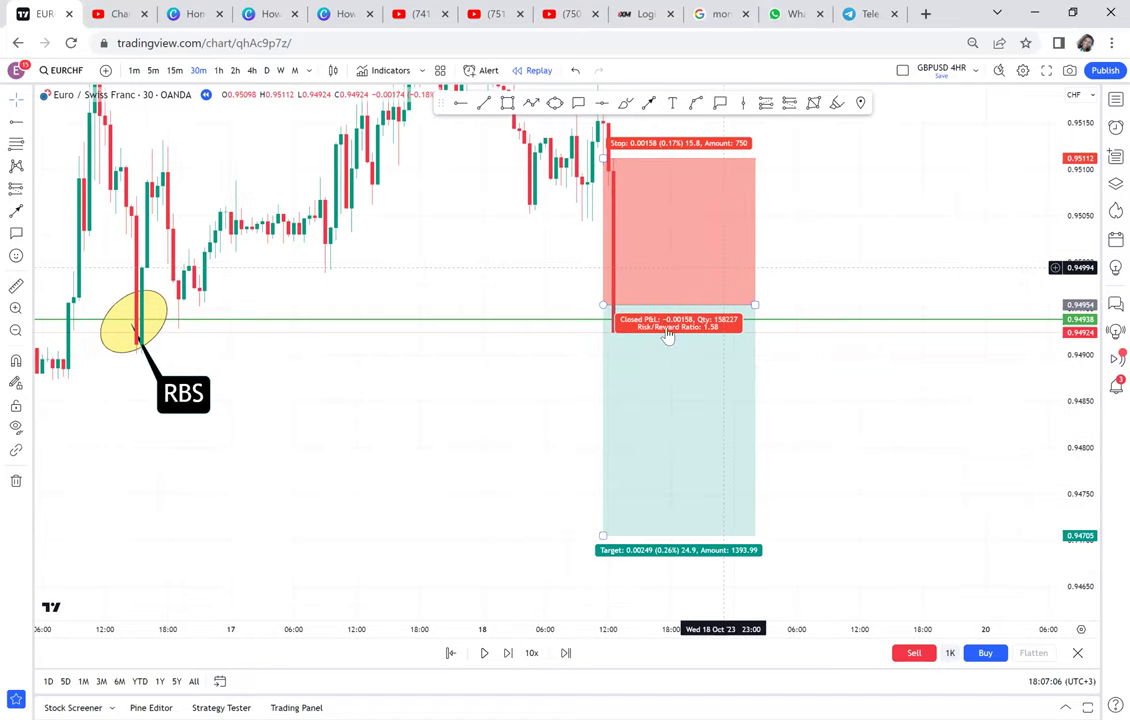
left_click_drag(668, 337, 667, 359)
left_click(839, 443)
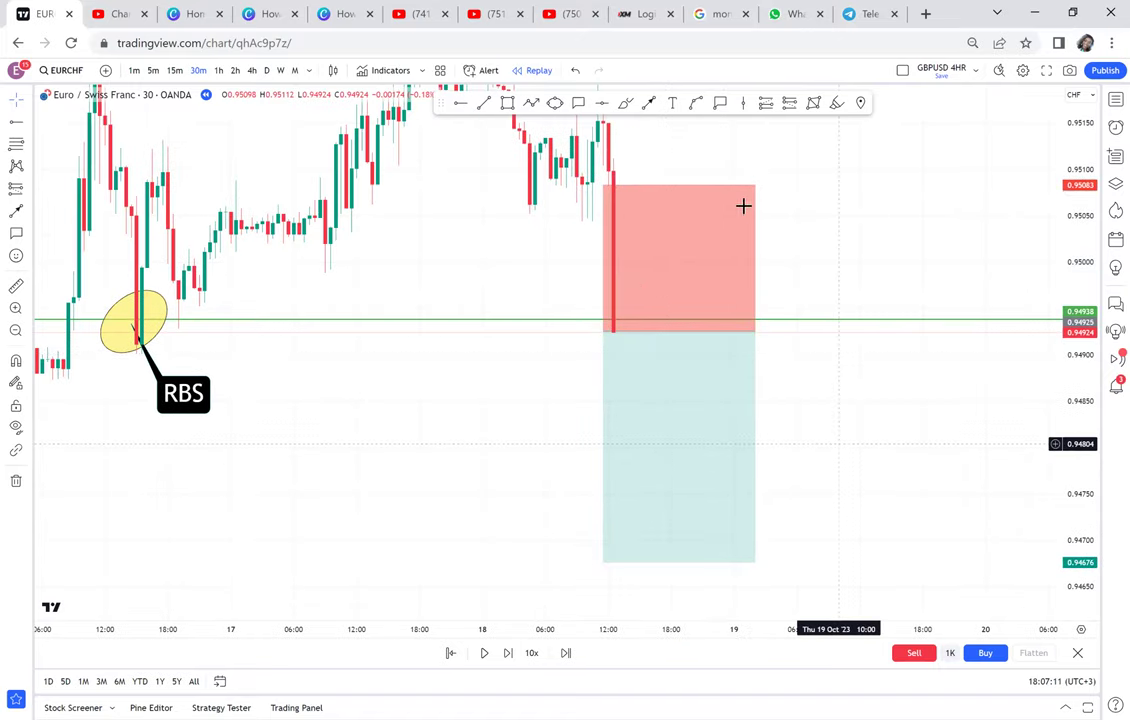
left_click_drag(603, 560, 520, 451)
left_click_drag(740, 339, 781, 479)
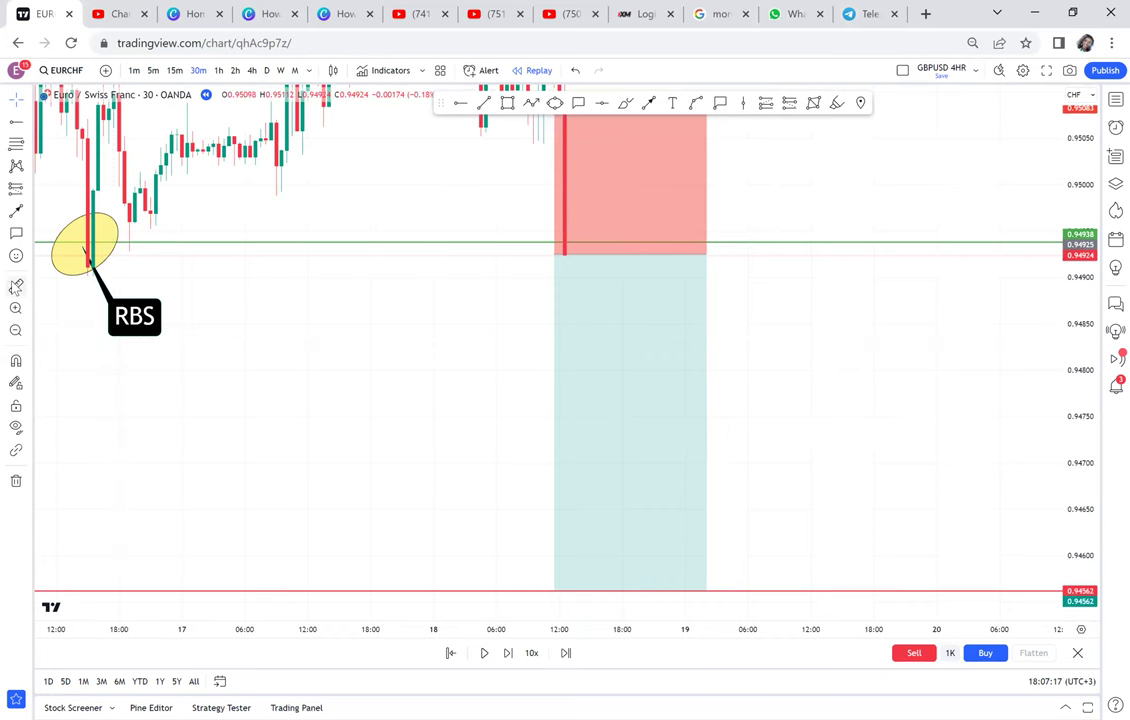
Measure the price distance from the moved short's entry down to the red line.
left_click(575, 255)
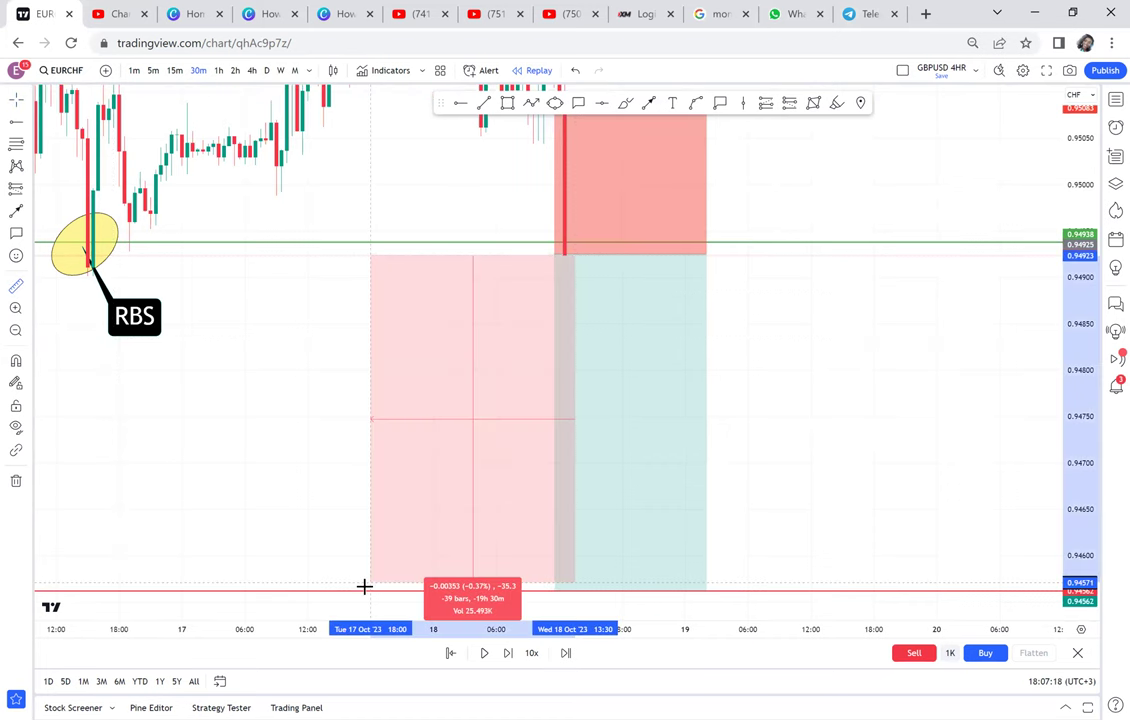
left_click(345, 590)
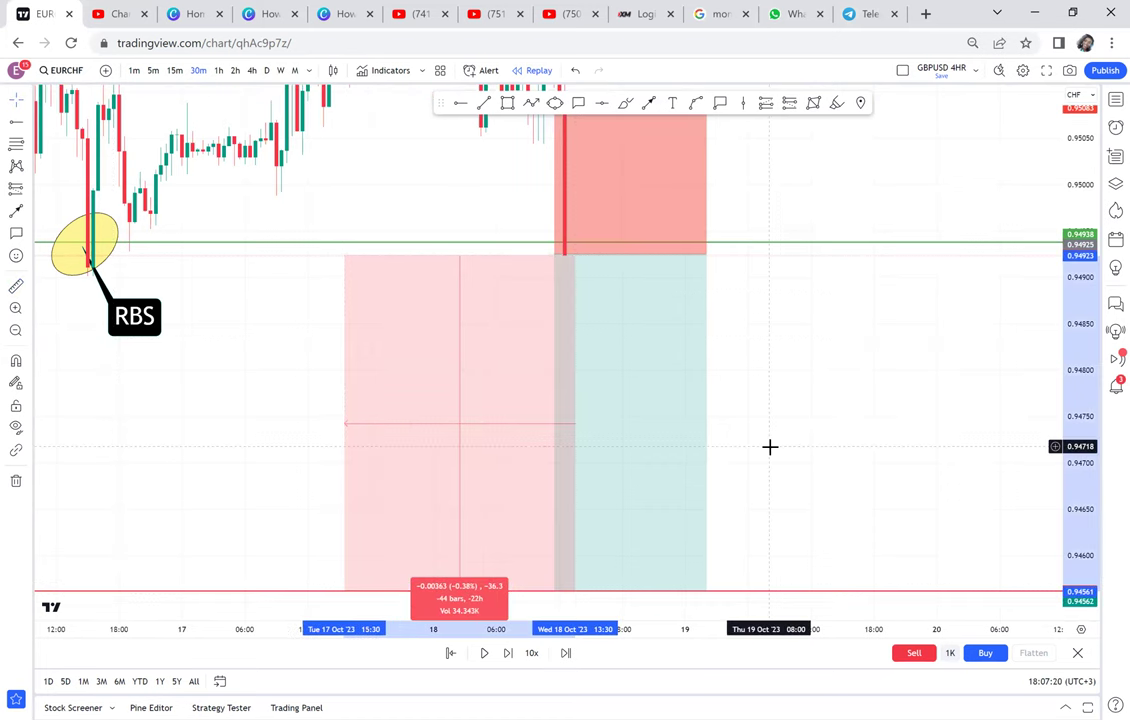
left_click_drag(768, 441, 737, 380)
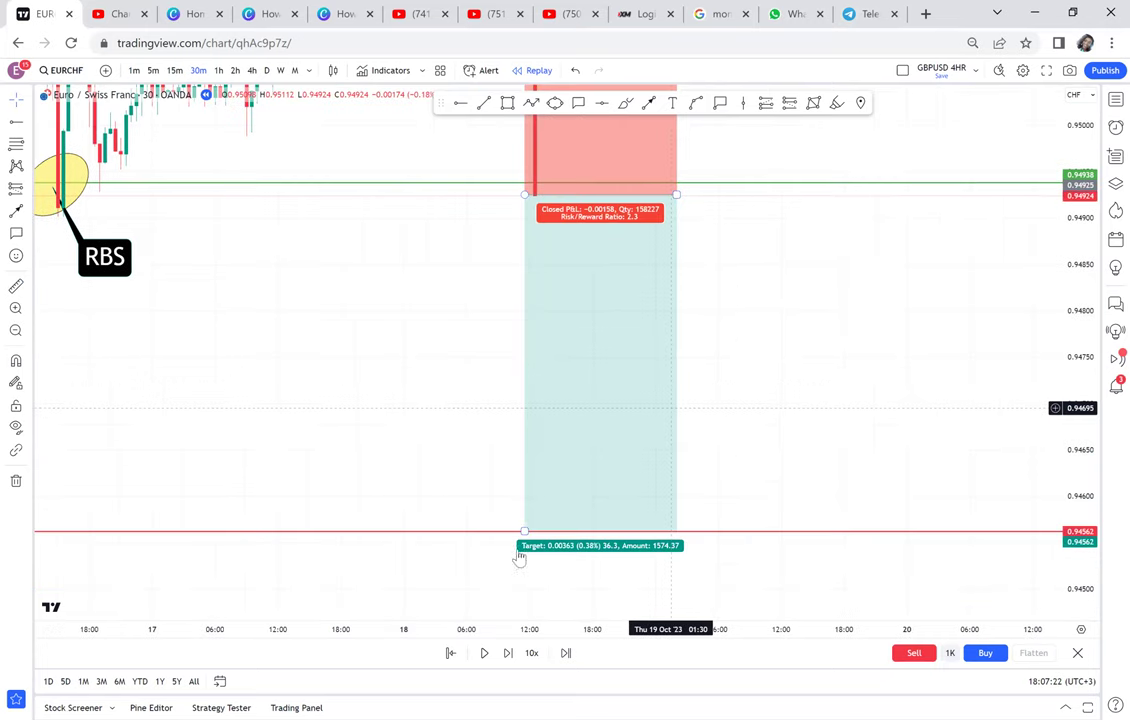
Advance the replay to 21:00 on 18 October and compare the whole move with the short's target at the red line.
left_click(507, 653)
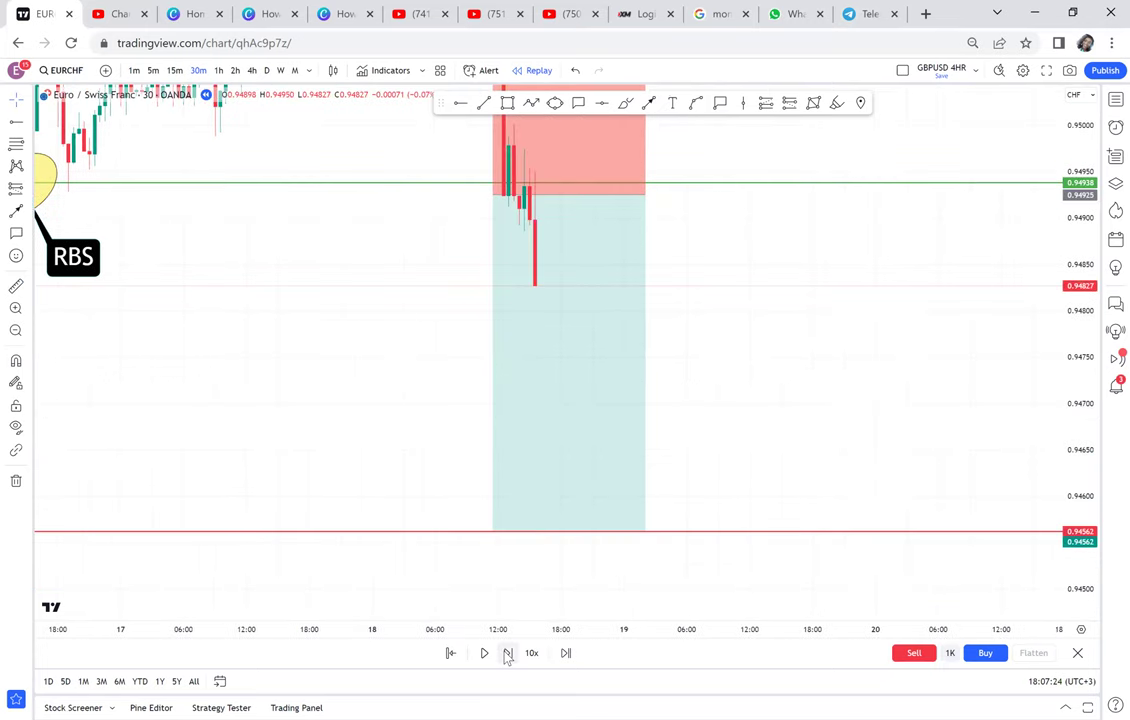
left_click(507, 655)
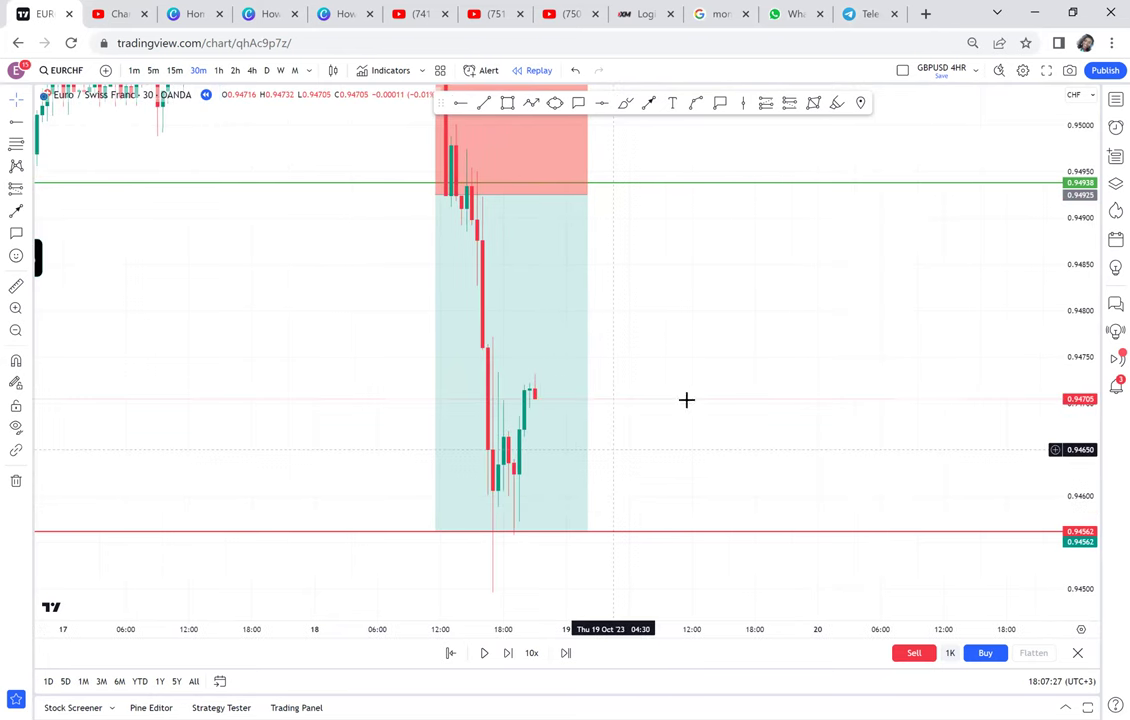
left_click_drag(706, 388, 912, 409)
left_click(653, 450)
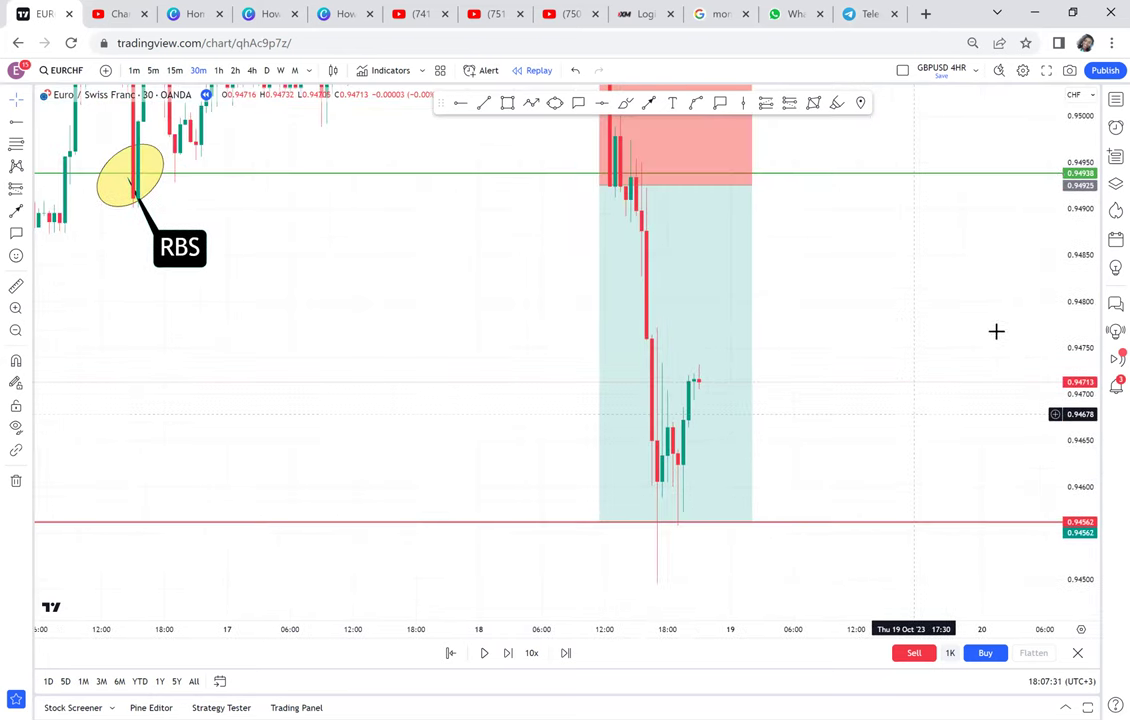
scroll(908, 399, "down", 3)
scroll(909, 400, "down", 1)
right_click(910, 400)
left_click_drag(623, 405, 643, 467)
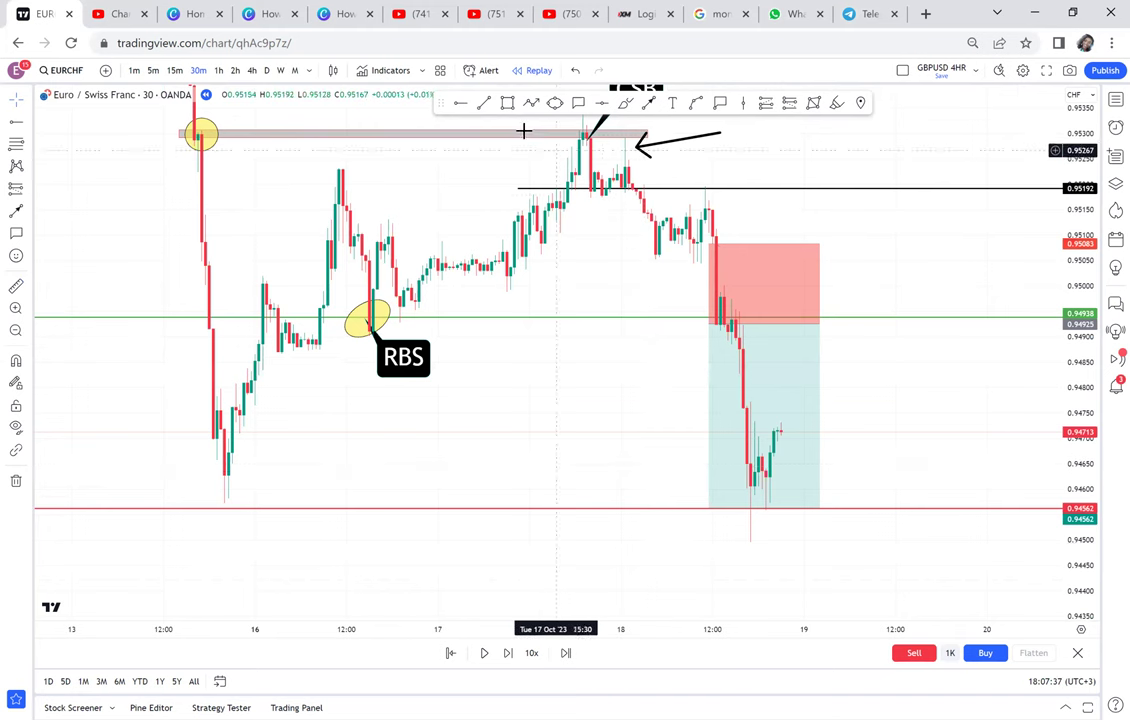
Draw a rectangle from the grey zone down to the red line and move it below that line, spanning 0.94557 to 0.93807.
left_click(508, 103)
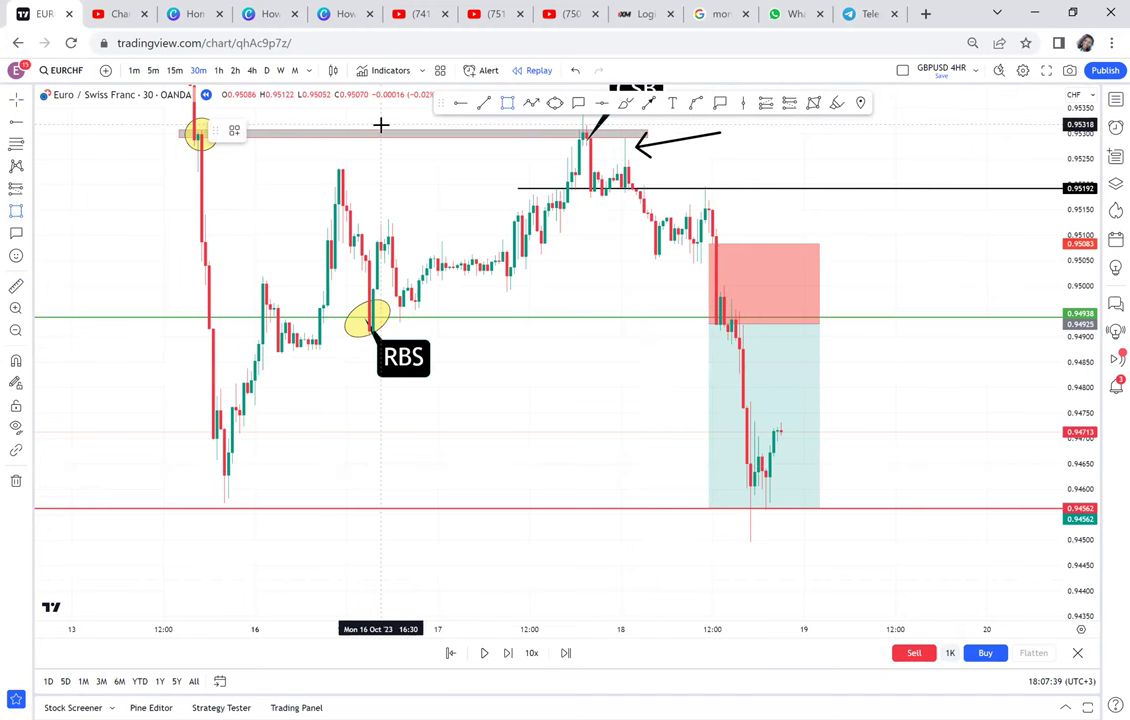
left_click_drag(381, 131, 516, 512)
mouse_move(610, 409)
left_mouse_down()
mouse_move(610, 252)
mouse_move(540, 228)
left_mouse_up()
left_click_drag(540, 227, 552, 550)
left_click(638, 538)
left_click_drag(610, 421, 517, 381)
Measure the price distance from the red line down to the lower edge of the grey rectangle.
left_click(522, 328)
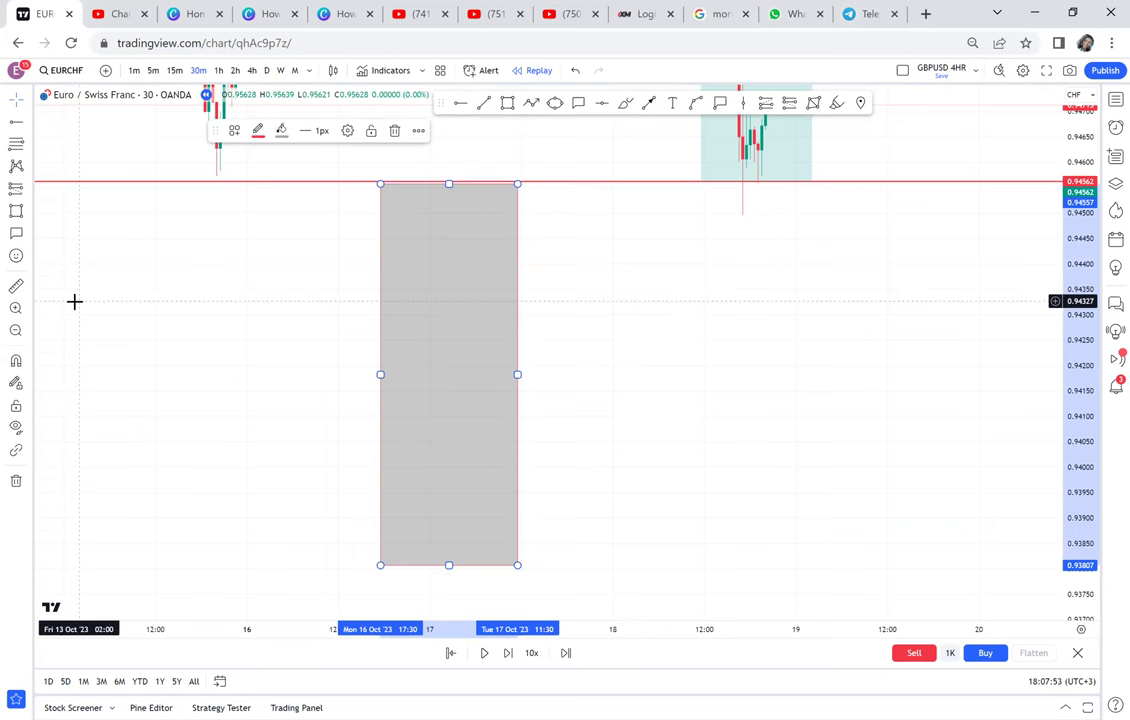
left_click(282, 183, "shift")
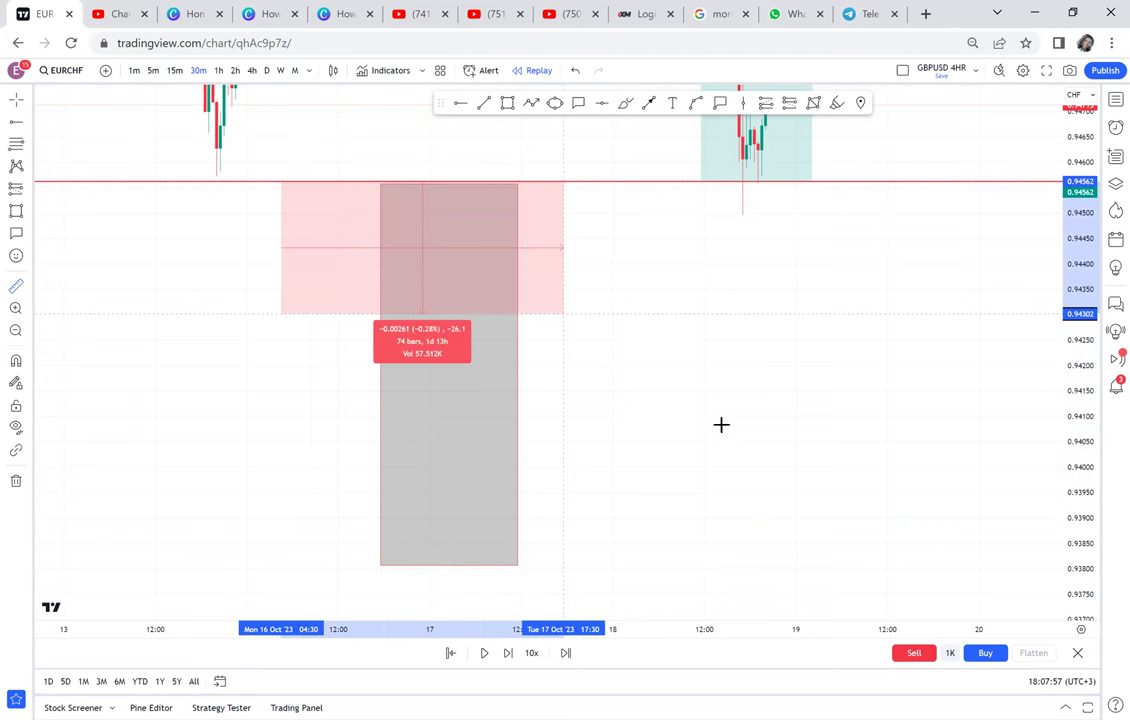
left_click(877, 566)
Draw a horizontal line through the middle of the grey rectangle below the red line.
left_click(601, 104)
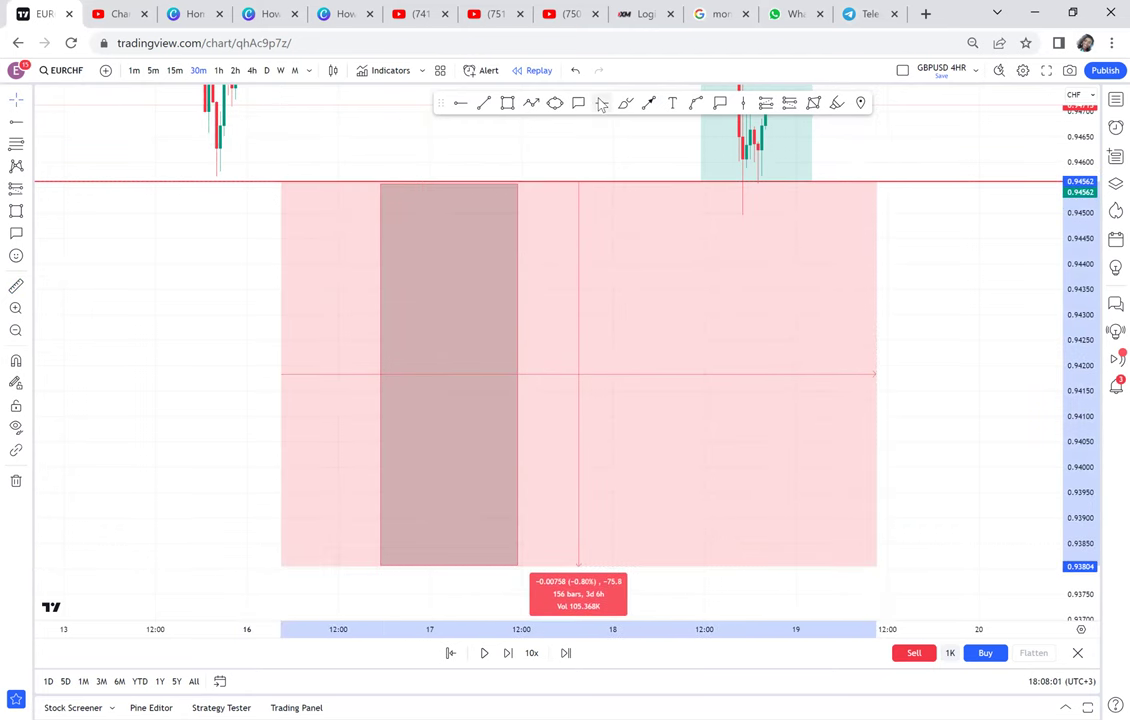
left_click(423, 374)
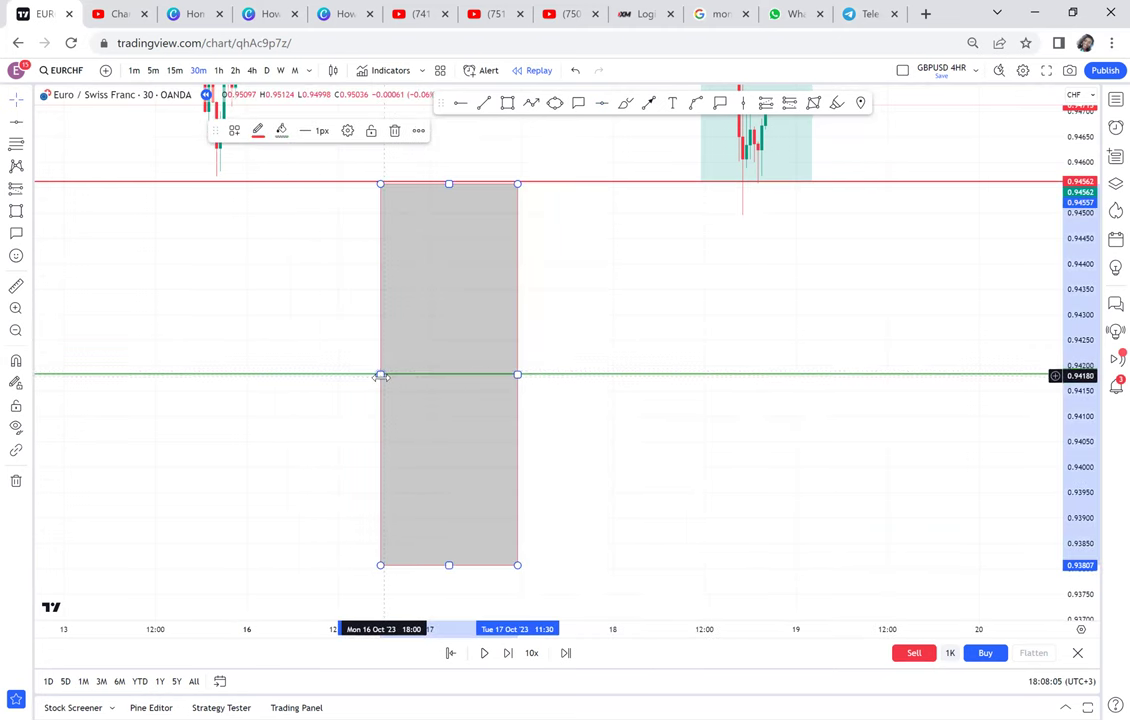
Narrow the grey rectangle so it starts at about 08:30 on 17 October, and change its fill to yellow.
left_click_drag(380, 372, 493, 376)
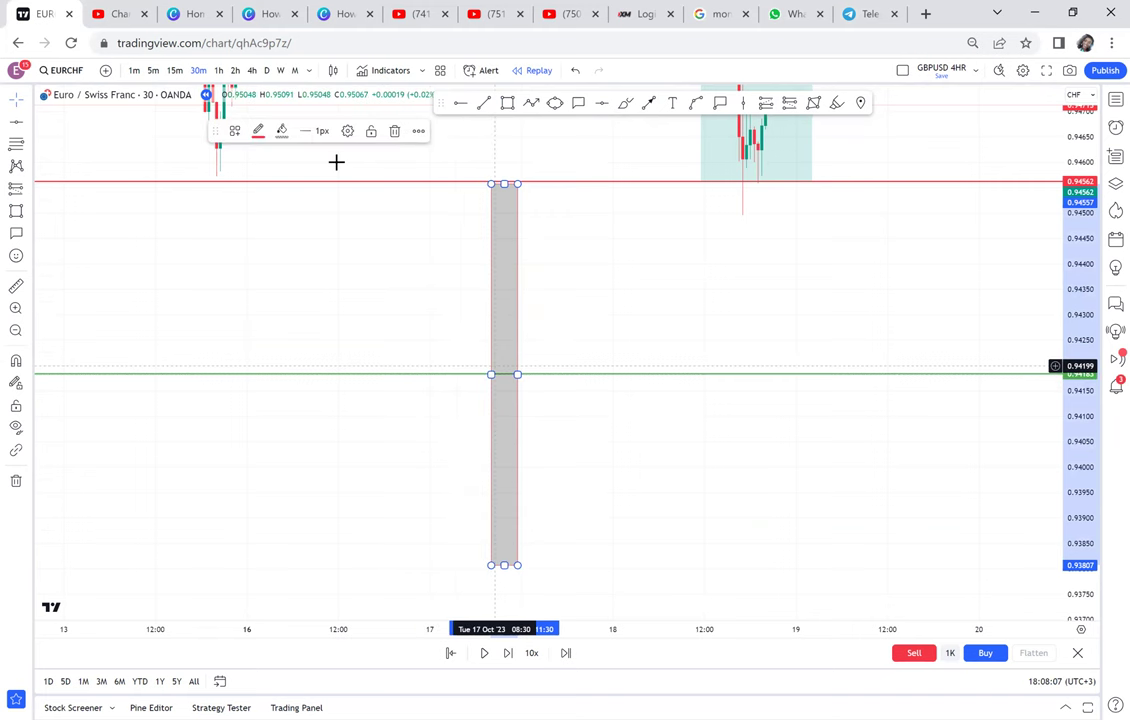
left_click(281, 131)
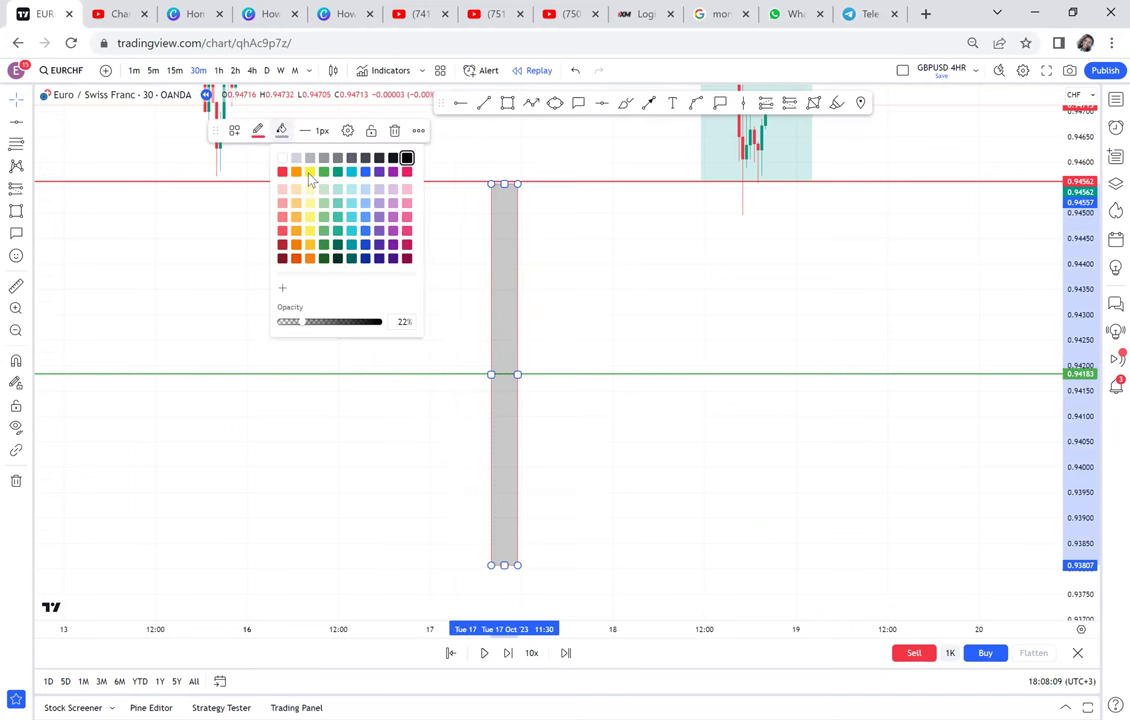
left_click(310, 171)
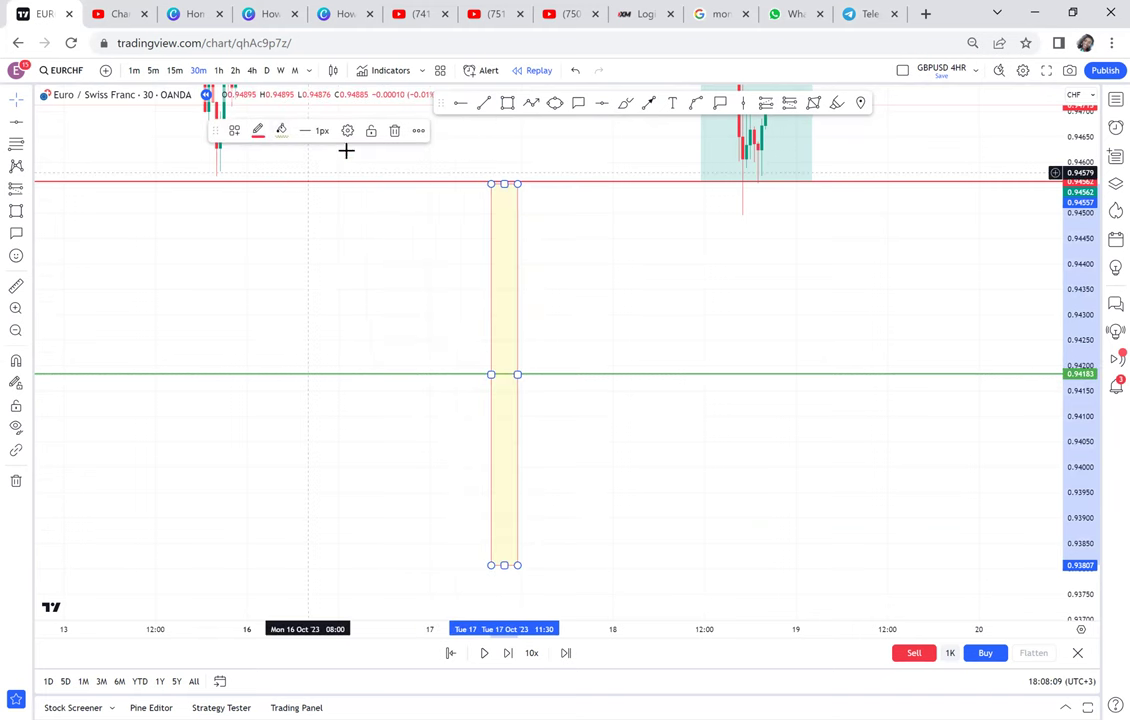
Draw a horizontal line along the yellow rectangle's lower edge at 0.93806 and color it red.
left_click(602, 105)
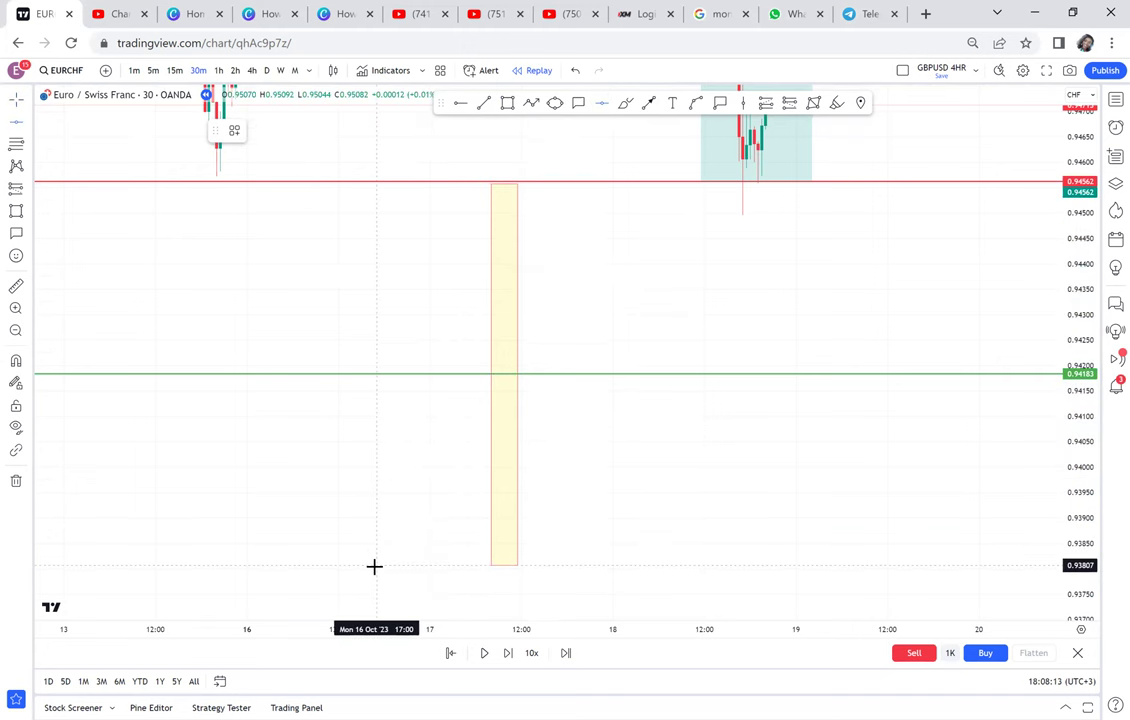
left_click(548, 566)
left_click(257, 133)
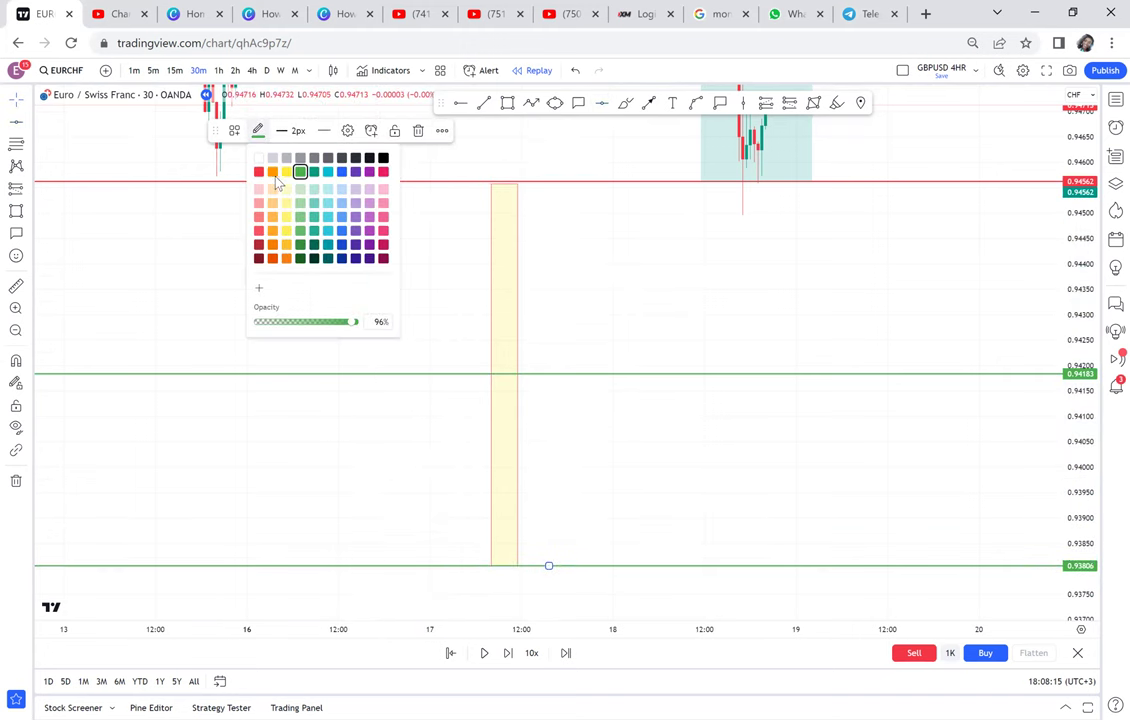
left_click(258, 171)
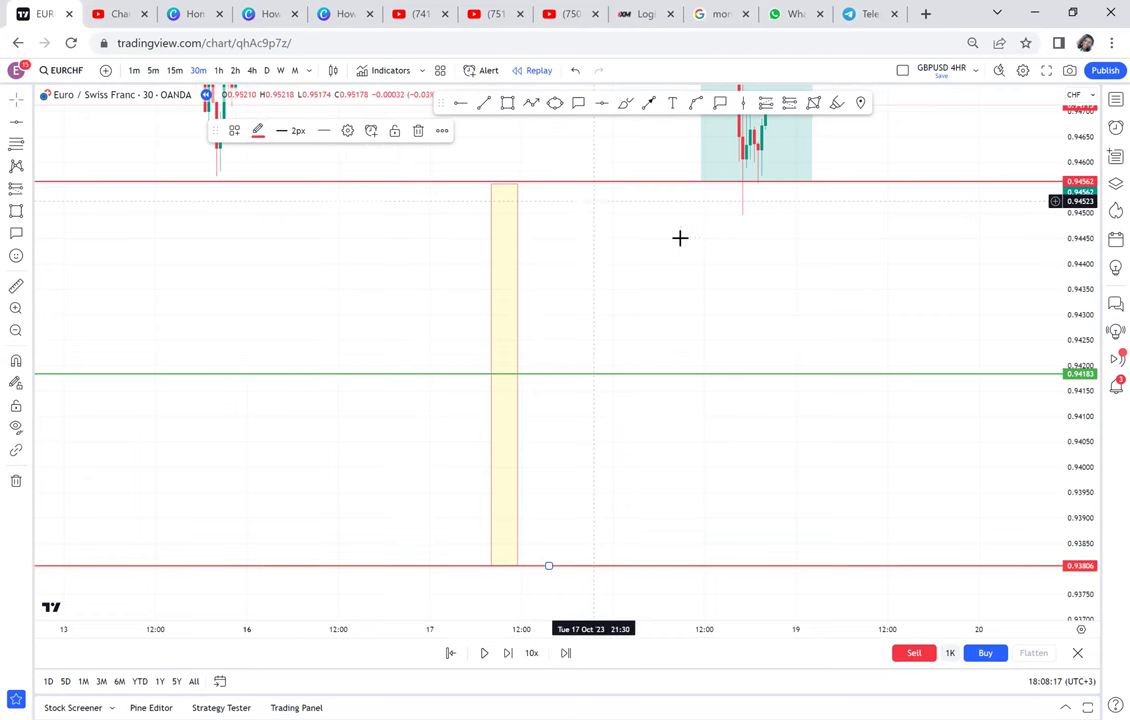
Advance the replay candle by candle through 19 October until price breaks below the red line at 0.94562.
left_click_drag(1077, 376, 1076, 498)
left_click_drag(962, 322, 780, 429)
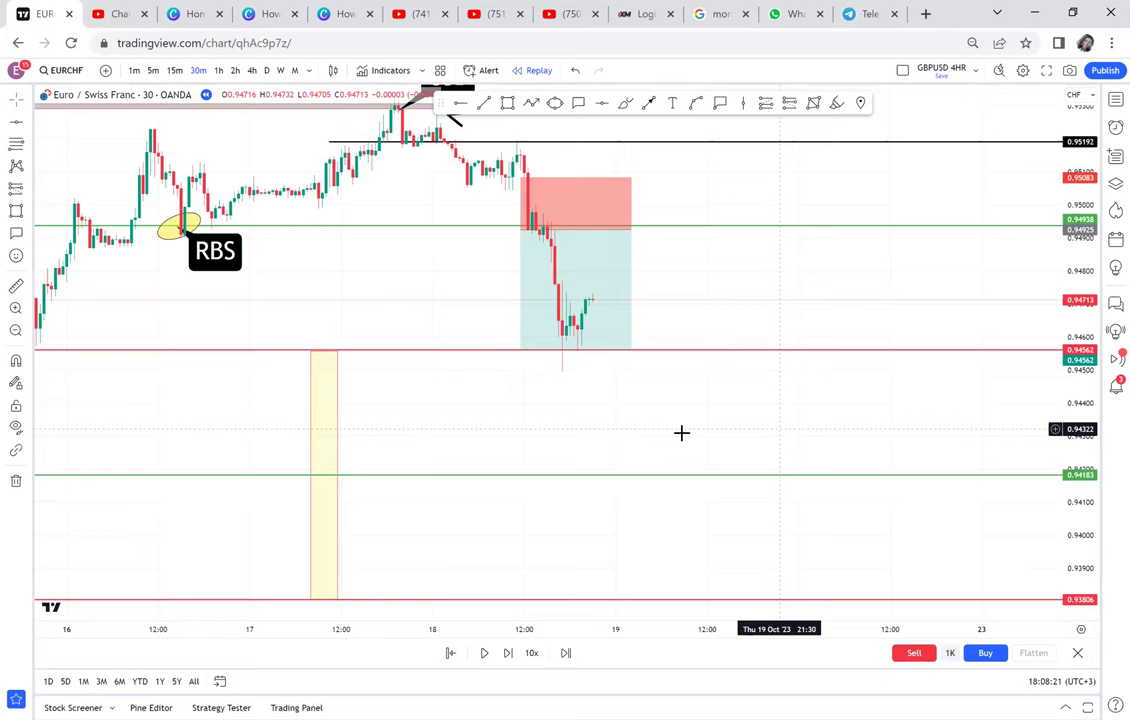
left_click_drag(681, 432, 636, 396)
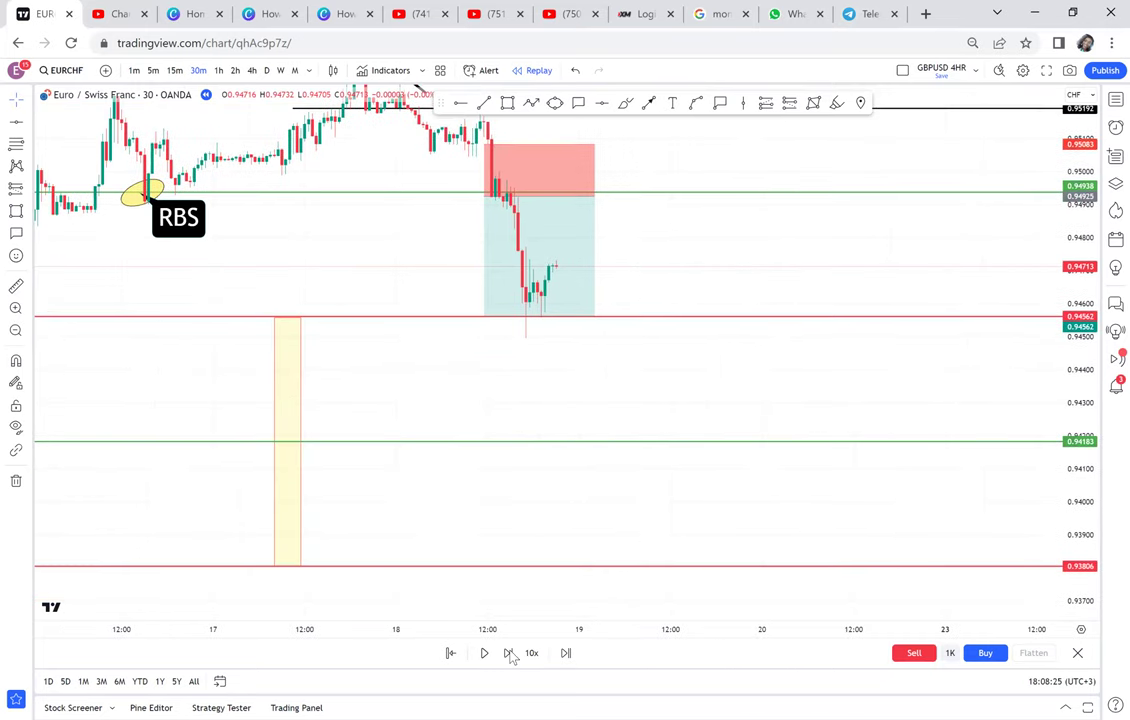
left_click(508, 653)
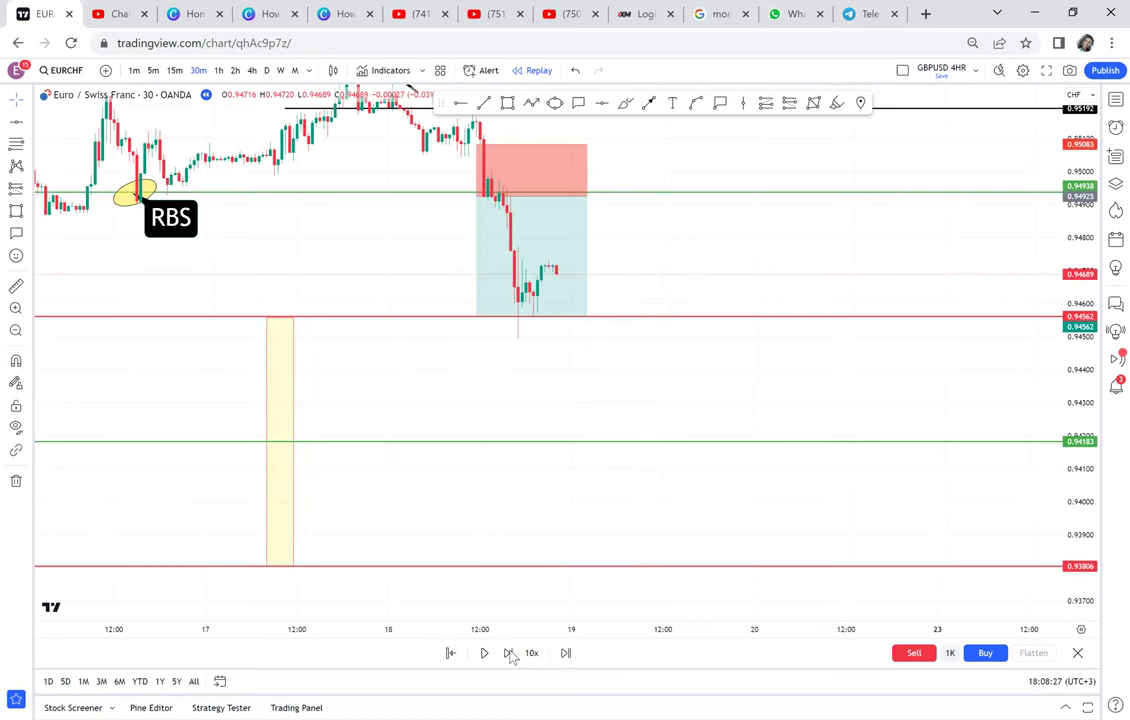
left_click(508, 653)
left_click(508, 653)
left_click(508, 653)
left_click(508, 653)
left_click(508, 653)
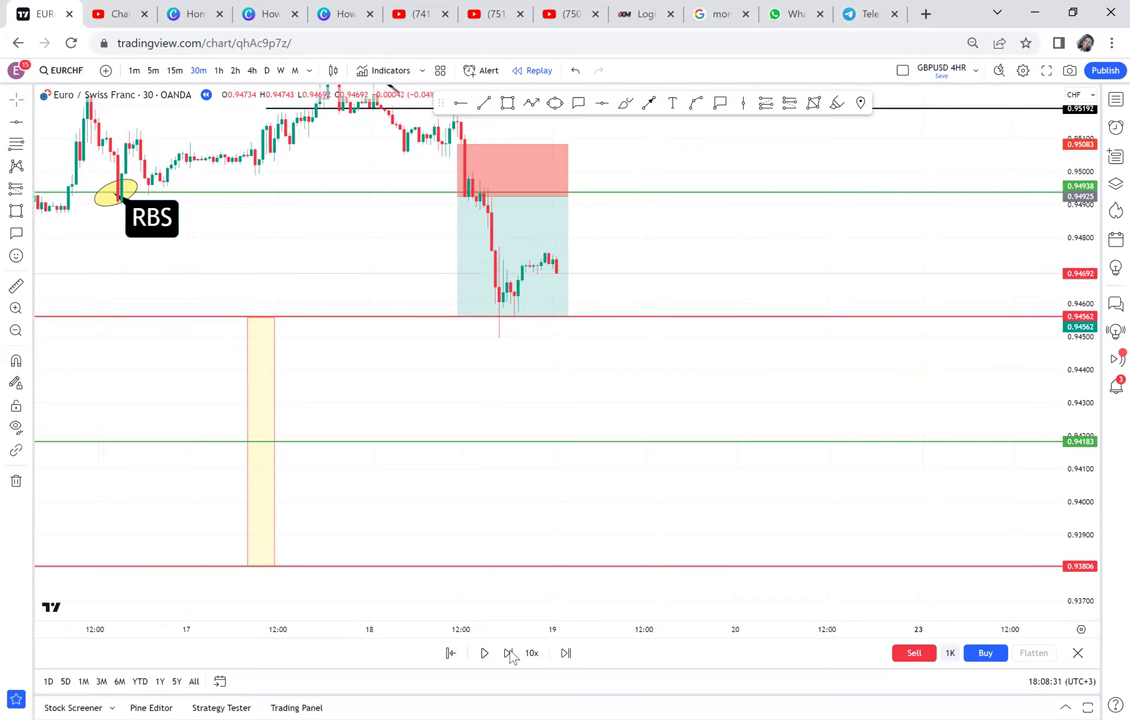
left_click(508, 653)
left_click(508, 653)
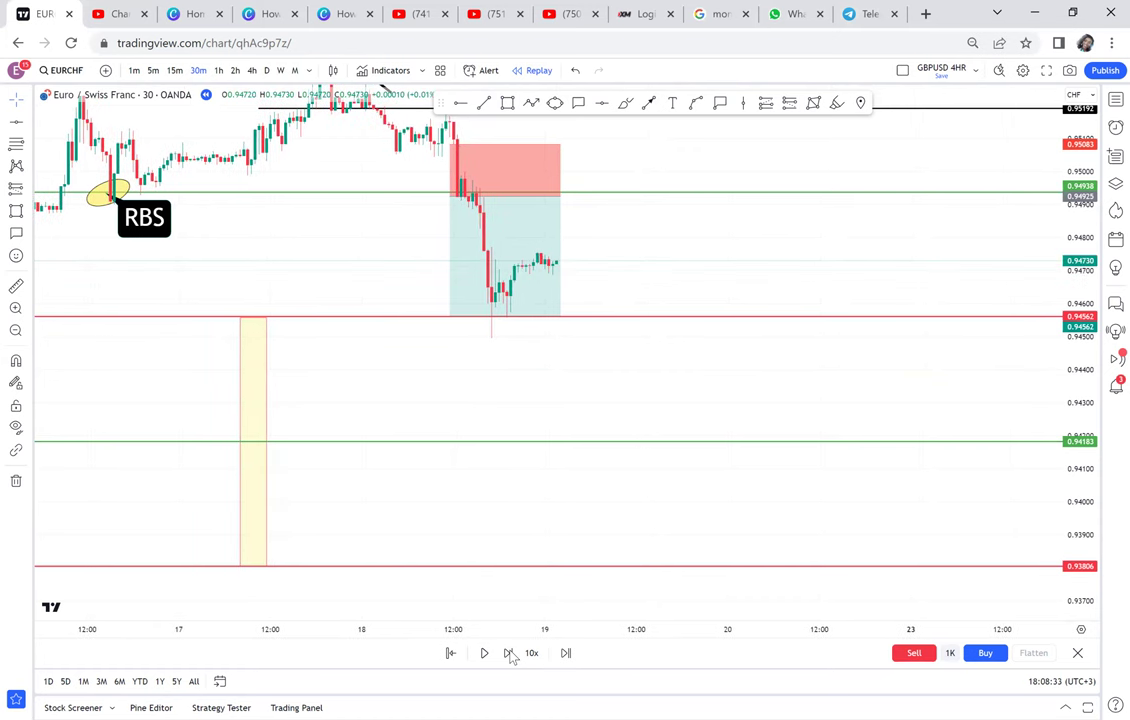
left_click(508, 653)
left_click(508, 653)
left_click(508, 653)
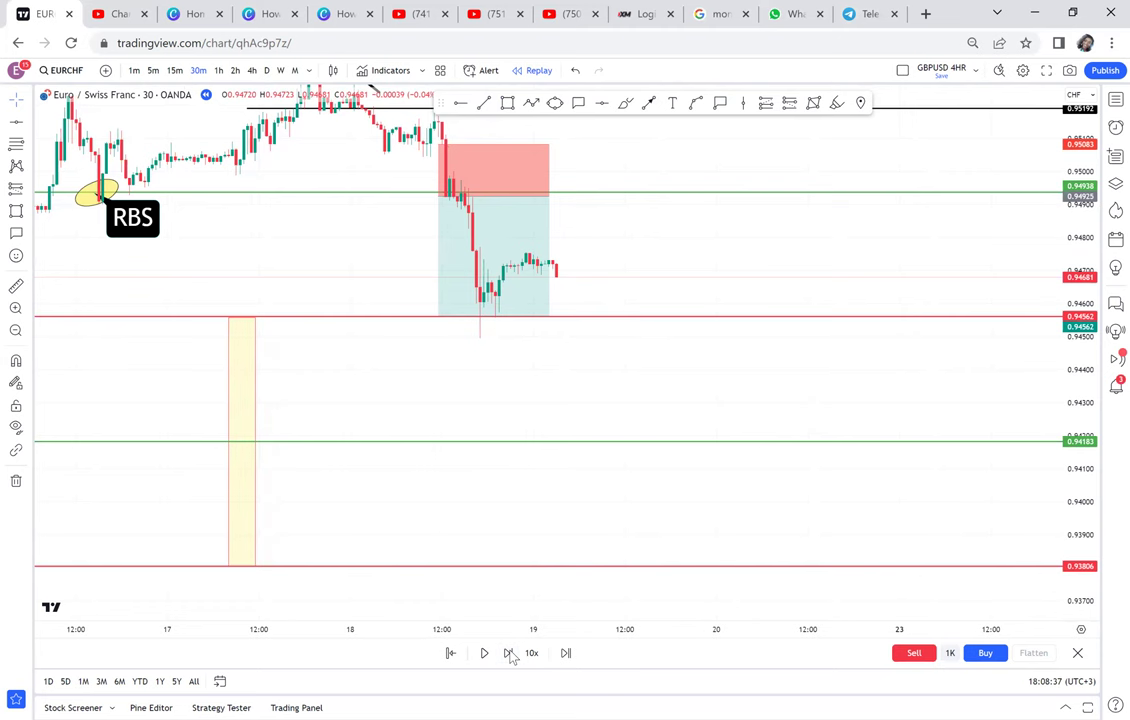
left_click(508, 653)
left_click(508, 653)
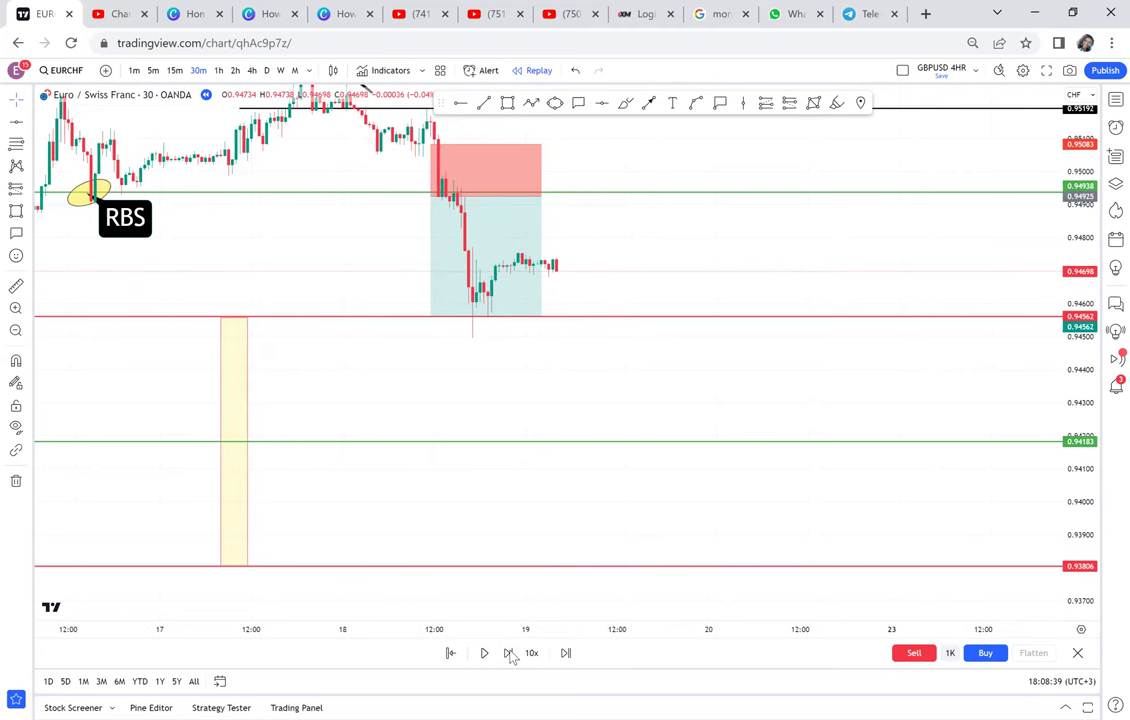
left_click(508, 653)
left_click(508, 653)
left_click(508, 653)
left_click(508, 653)
left_click(508, 653)
left_click(508, 653)
left_click(508, 653)
left_click(508, 653)
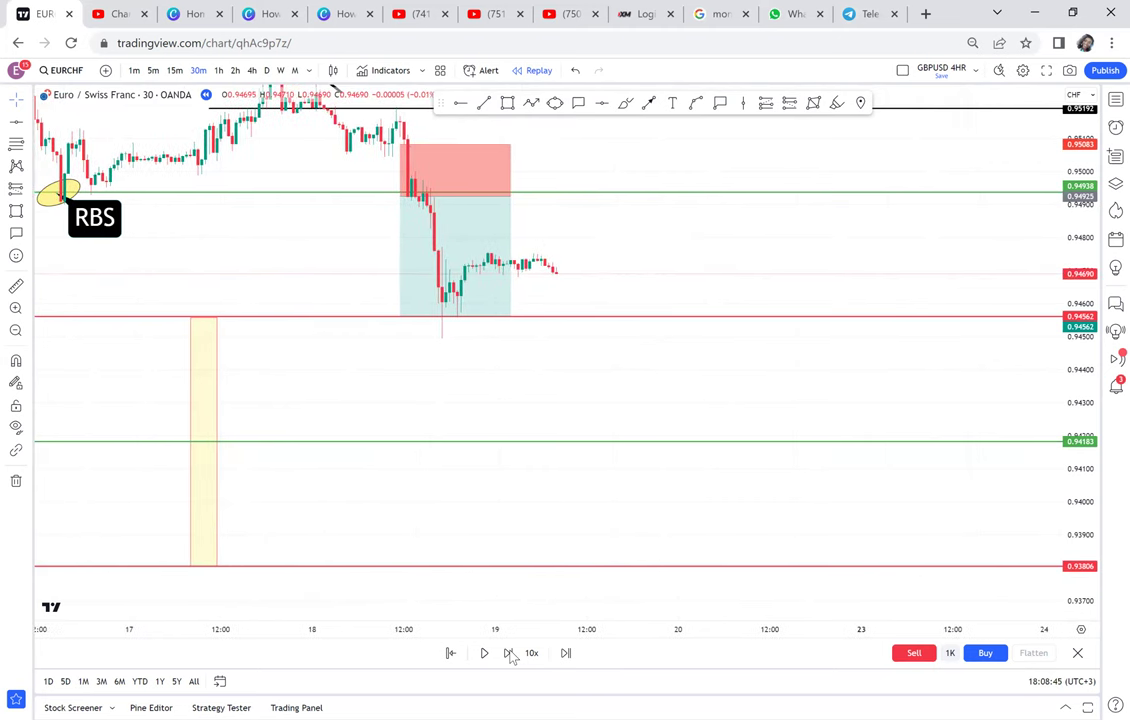
left_click(508, 653)
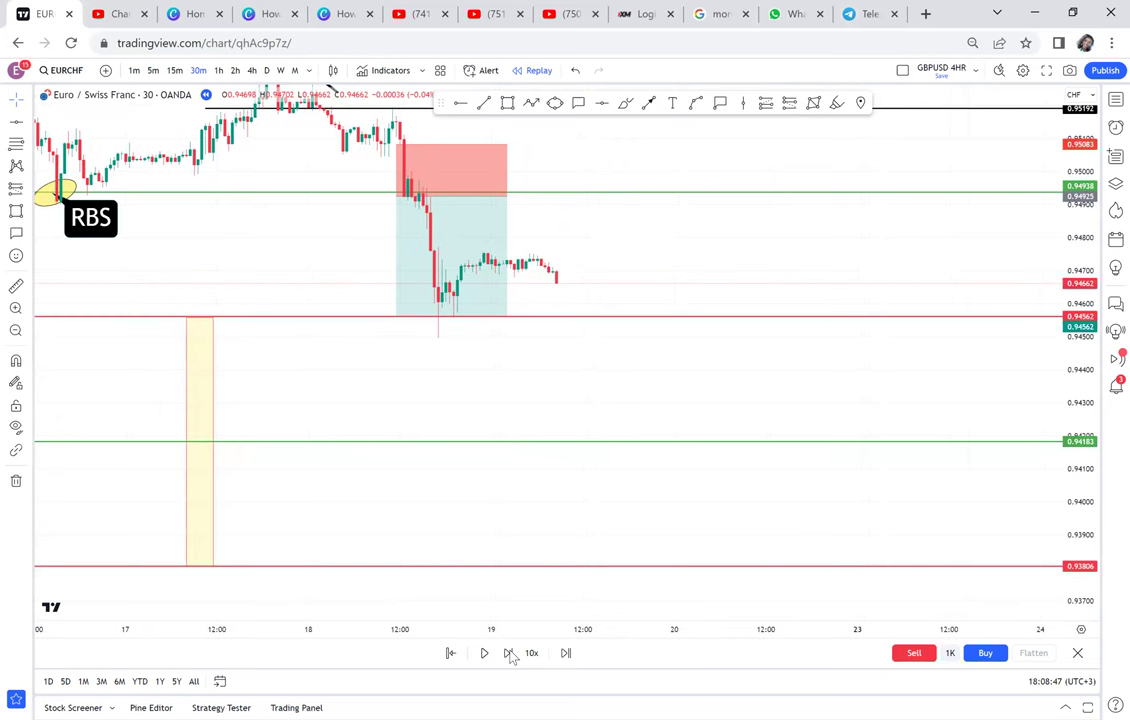
left_click(508, 653)
left_click(508, 653)
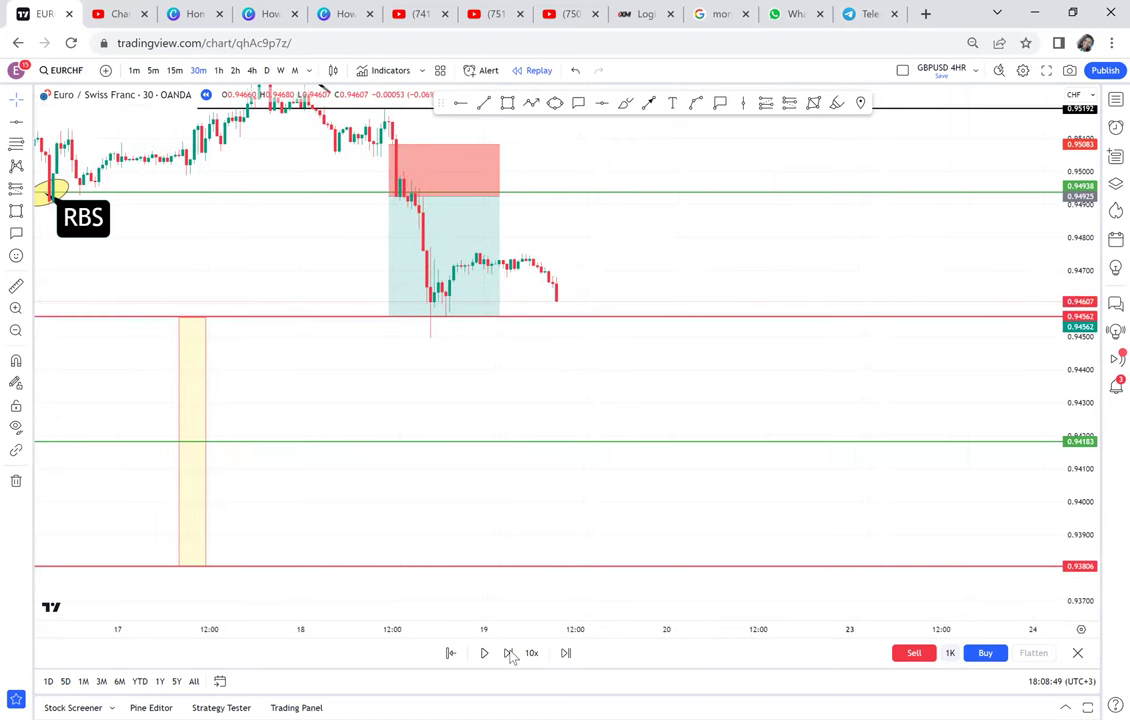
left_click(508, 653)
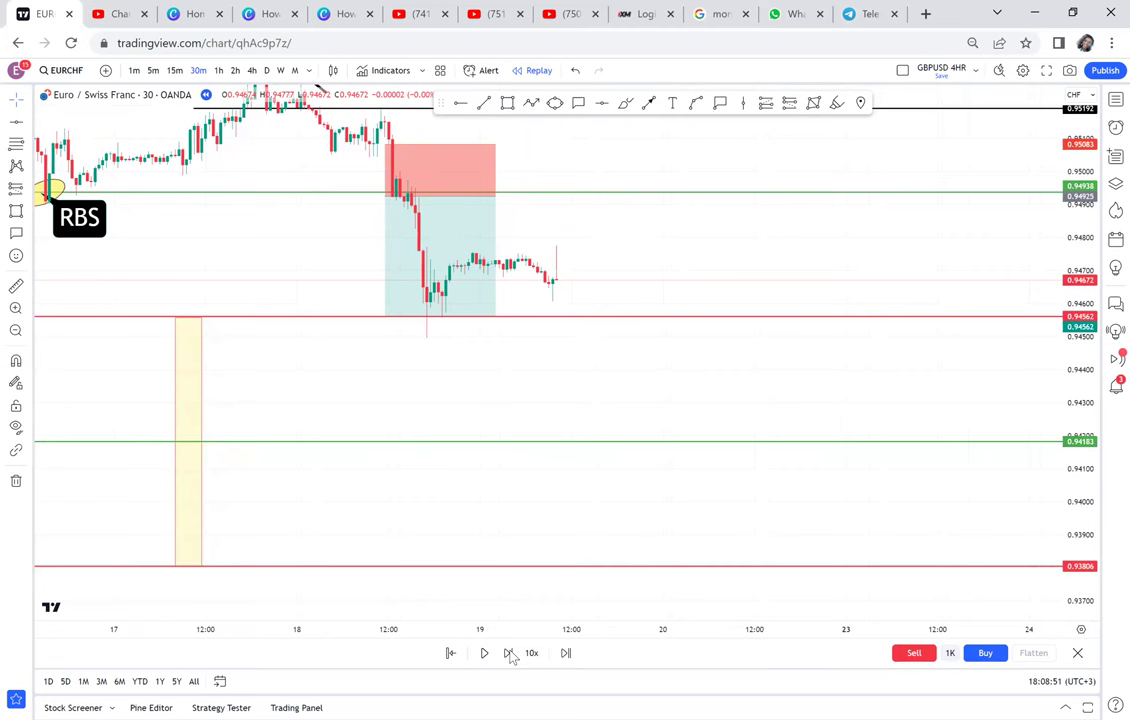
left_click(508, 653)
left_click(508, 653)
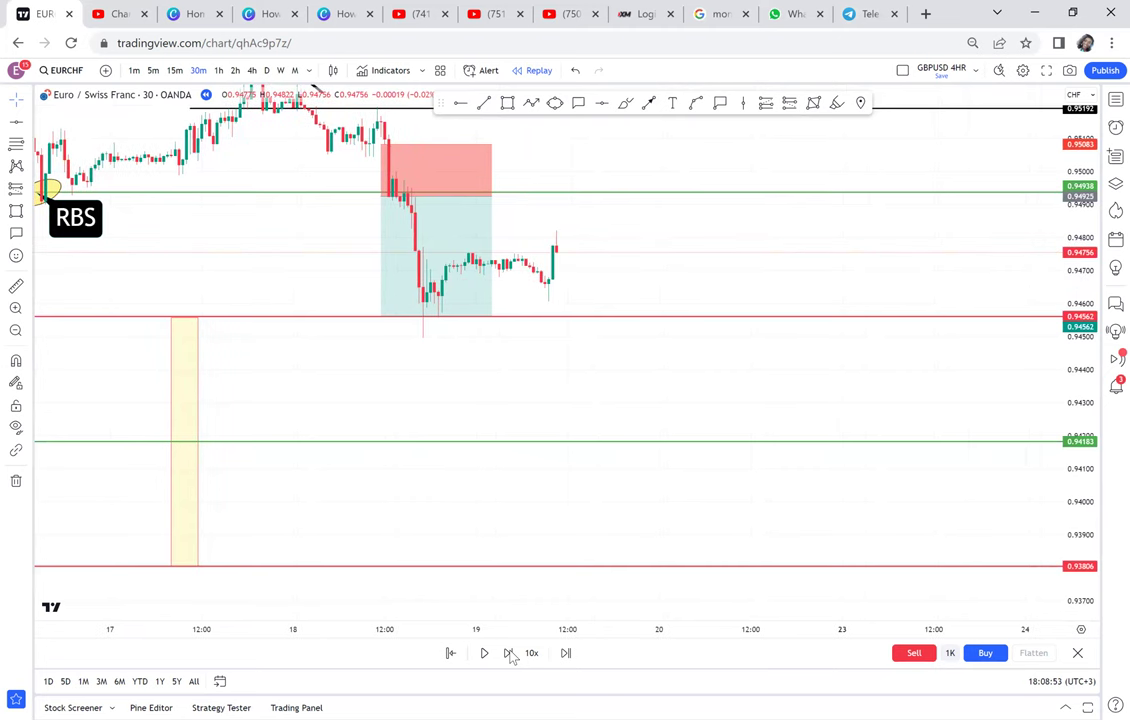
left_click(508, 653)
left_click(508, 653)
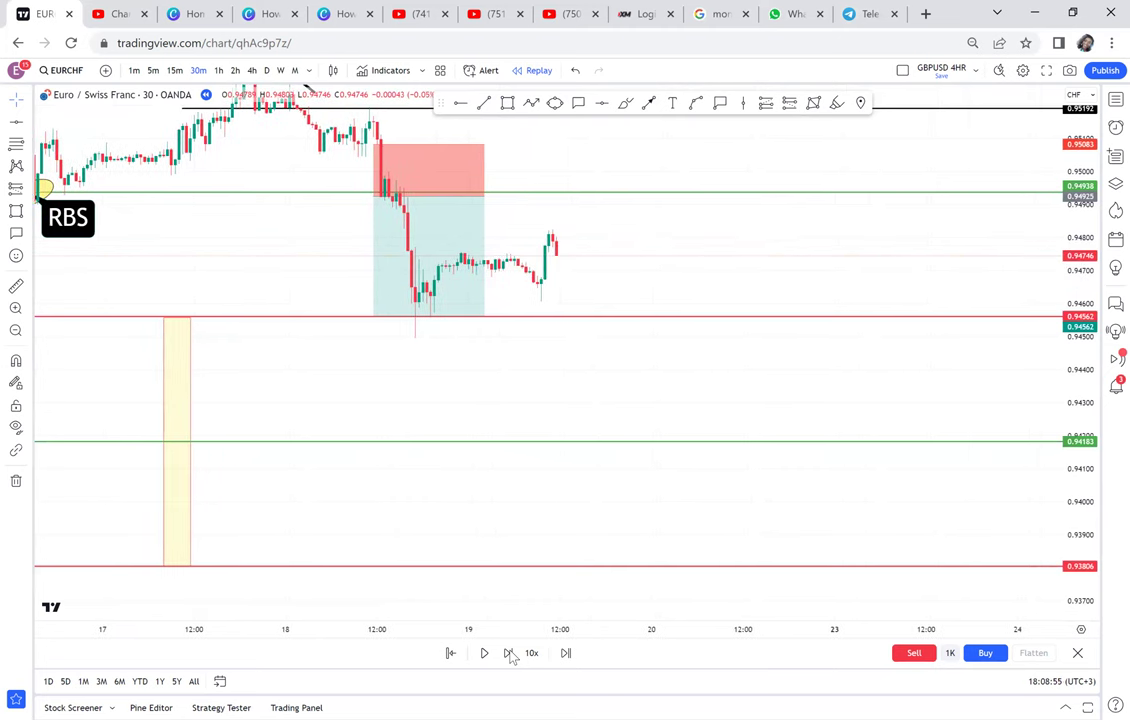
left_click(508, 653)
left_click(508, 653)
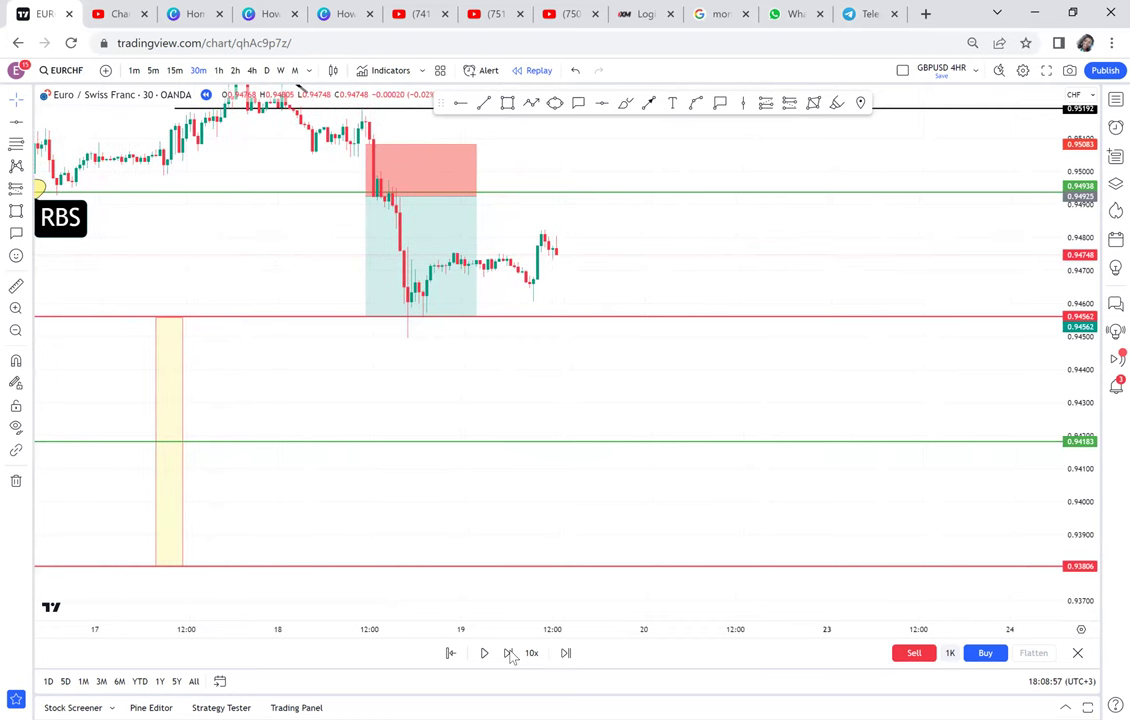
left_click(508, 653)
left_click(508, 653)
left_click(508, 653)
left_click(508, 653)
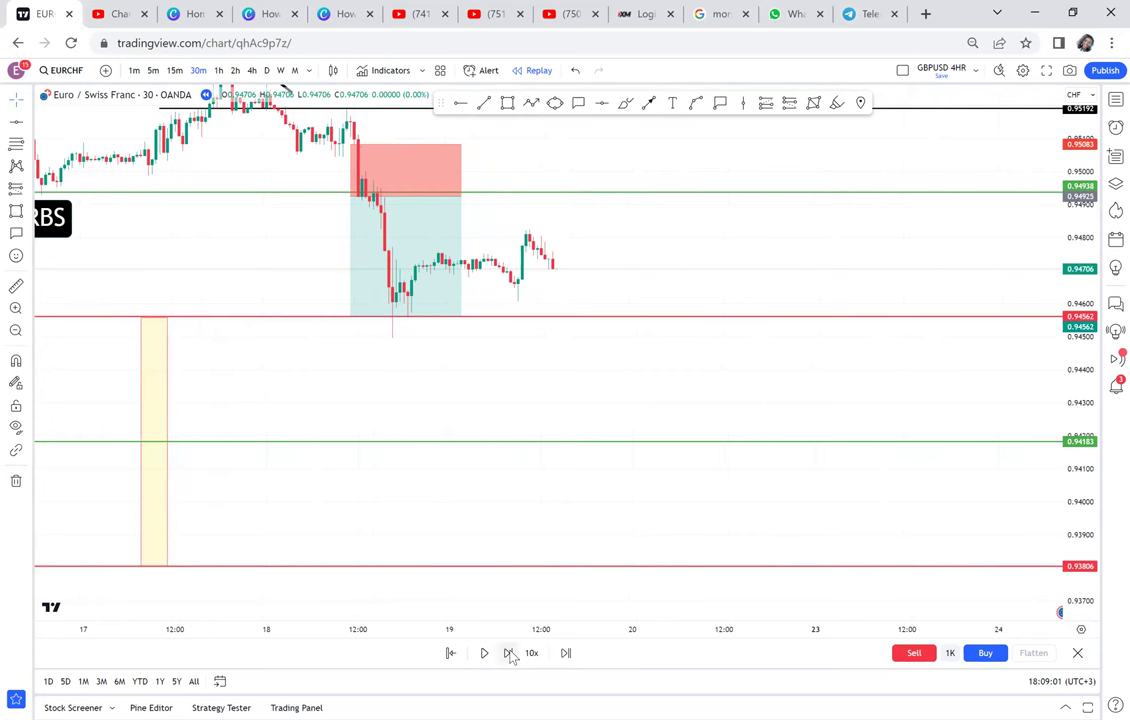
left_click(508, 653)
left_click(508, 653)
left_click(508, 653)
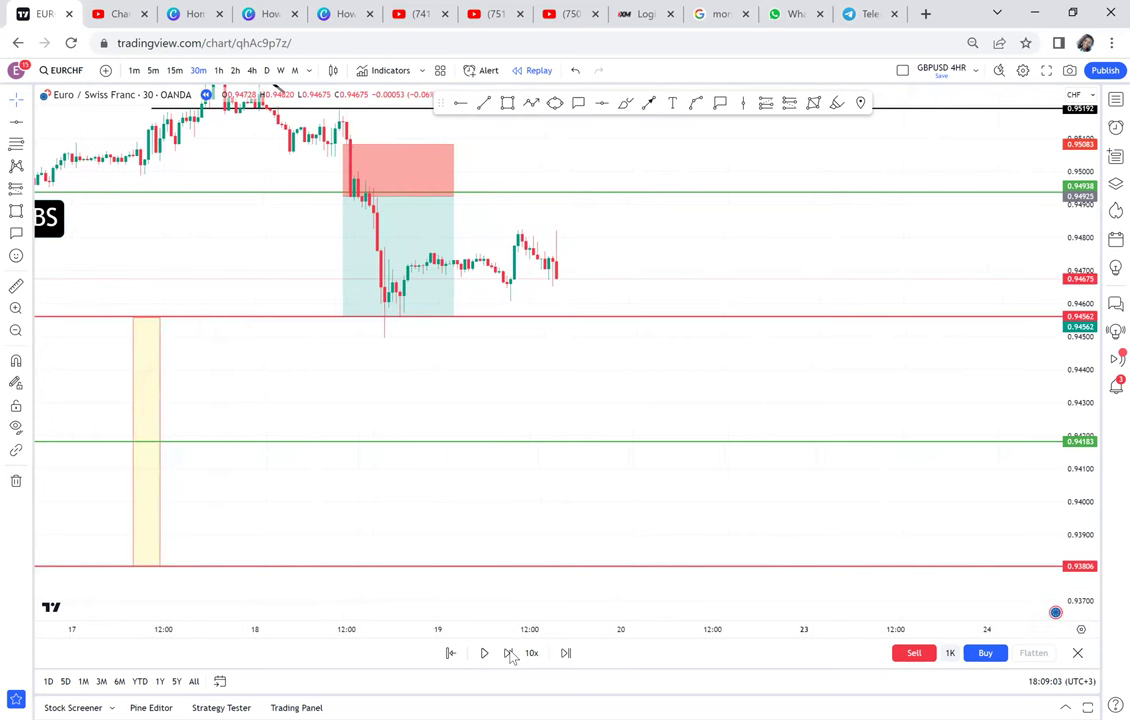
left_click(508, 653)
left_click(508, 653)
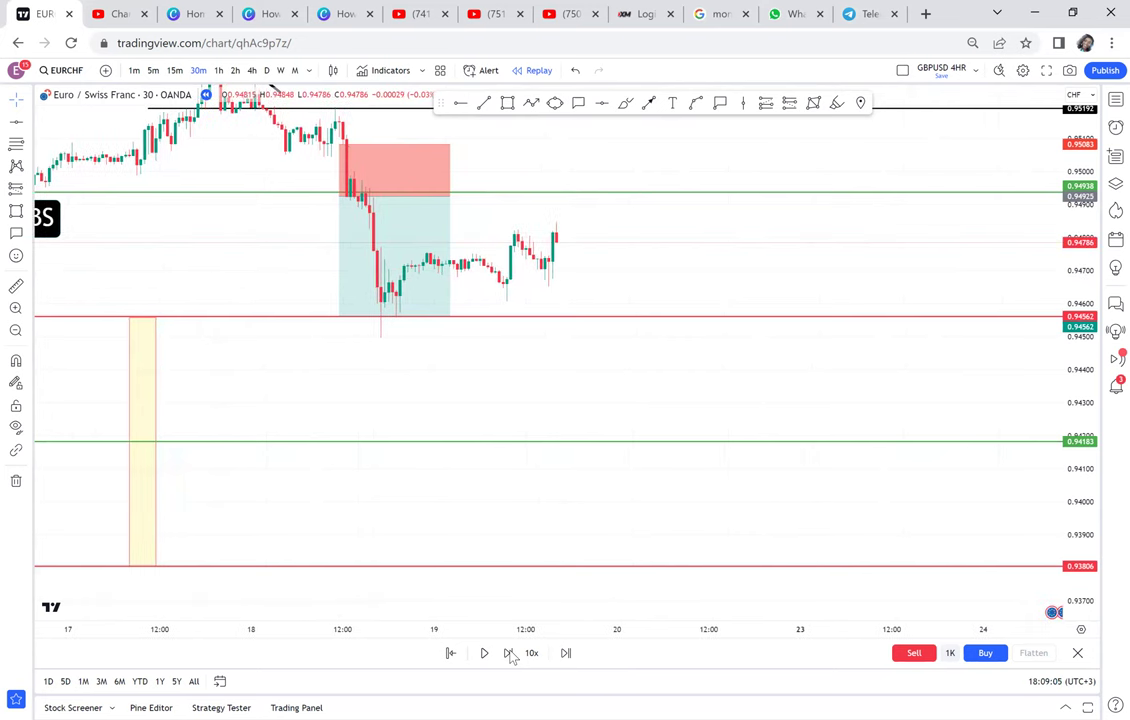
left_click(508, 653)
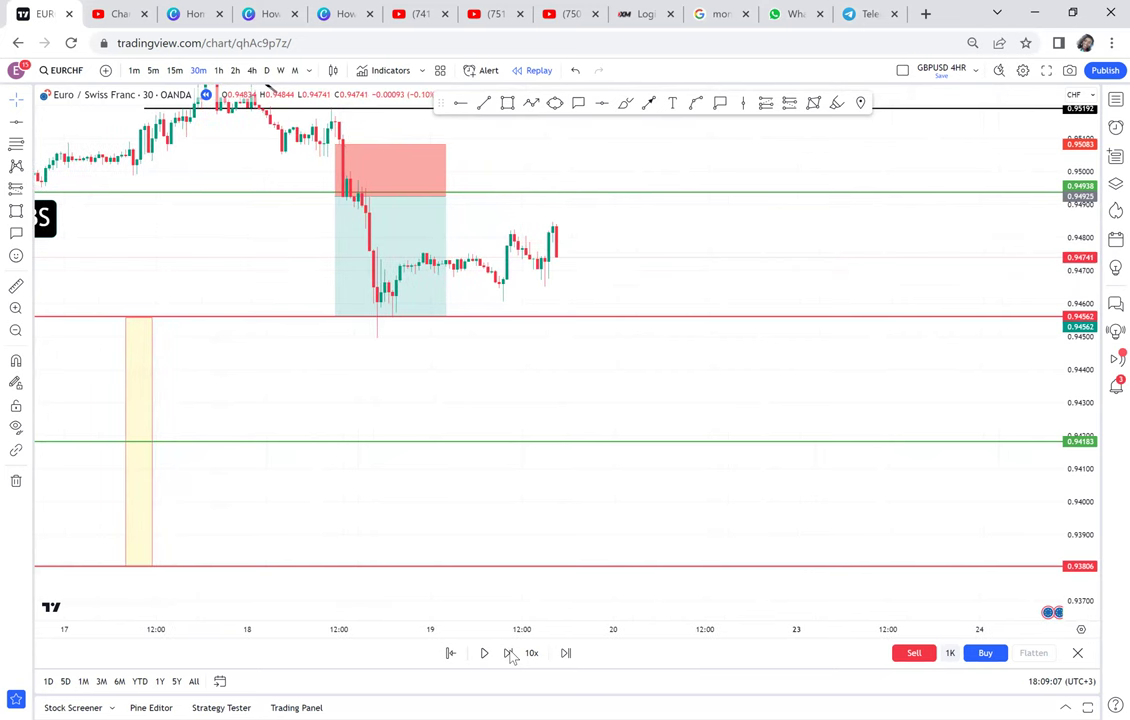
left_click(508, 653)
left_click(508, 653)
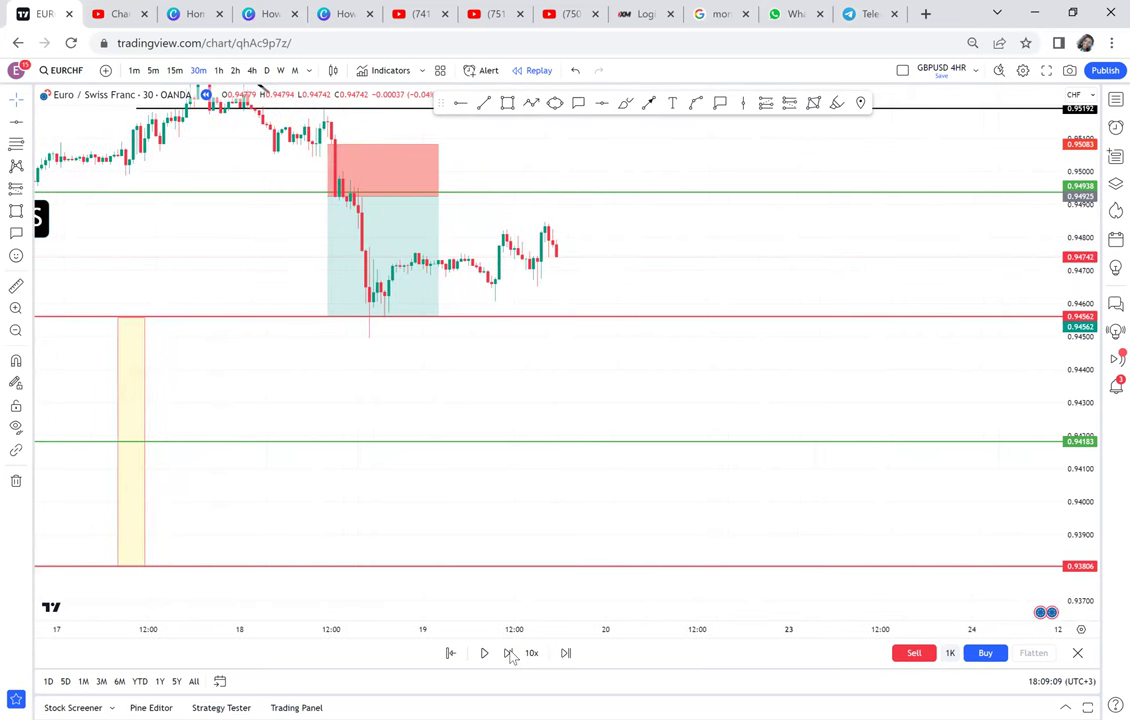
left_click(508, 653)
left_click(508, 653)
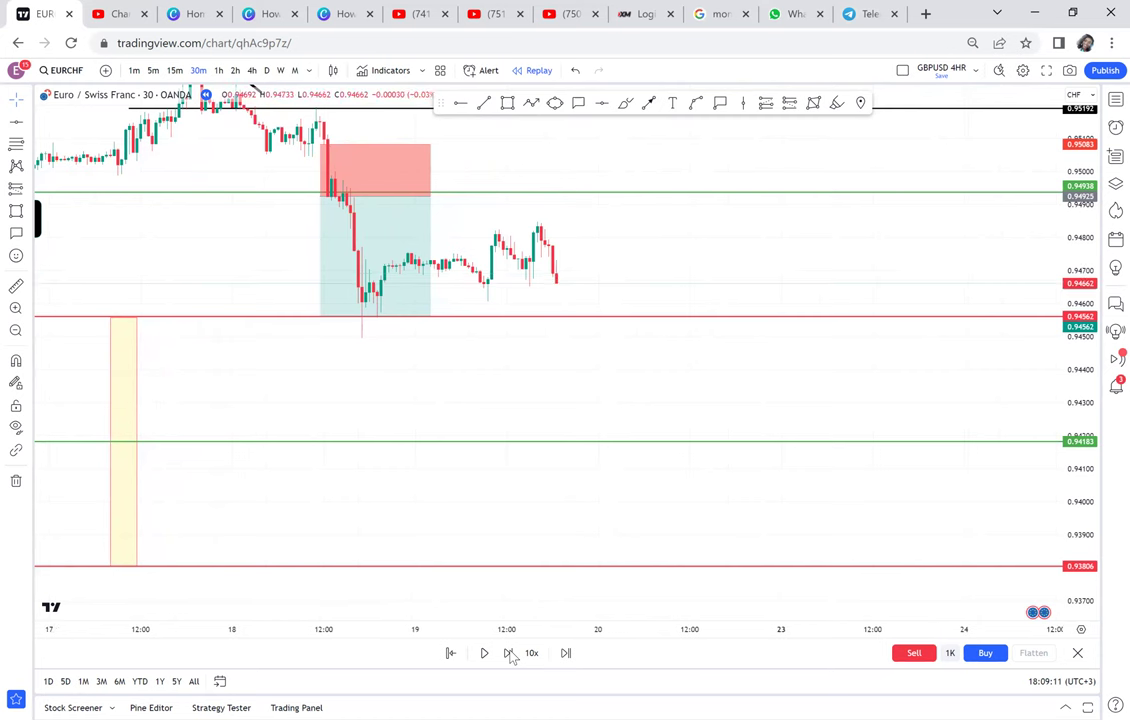
left_click(508, 653)
left_click(508, 653)
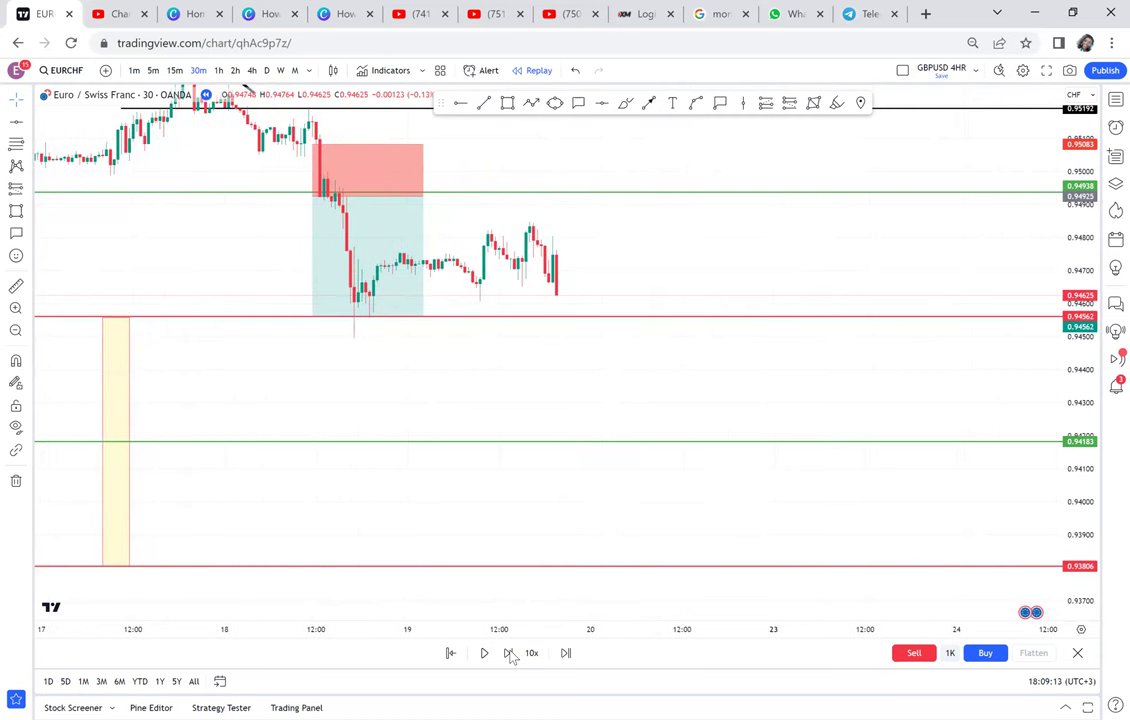
left_click(508, 653)
left_click(508, 653)
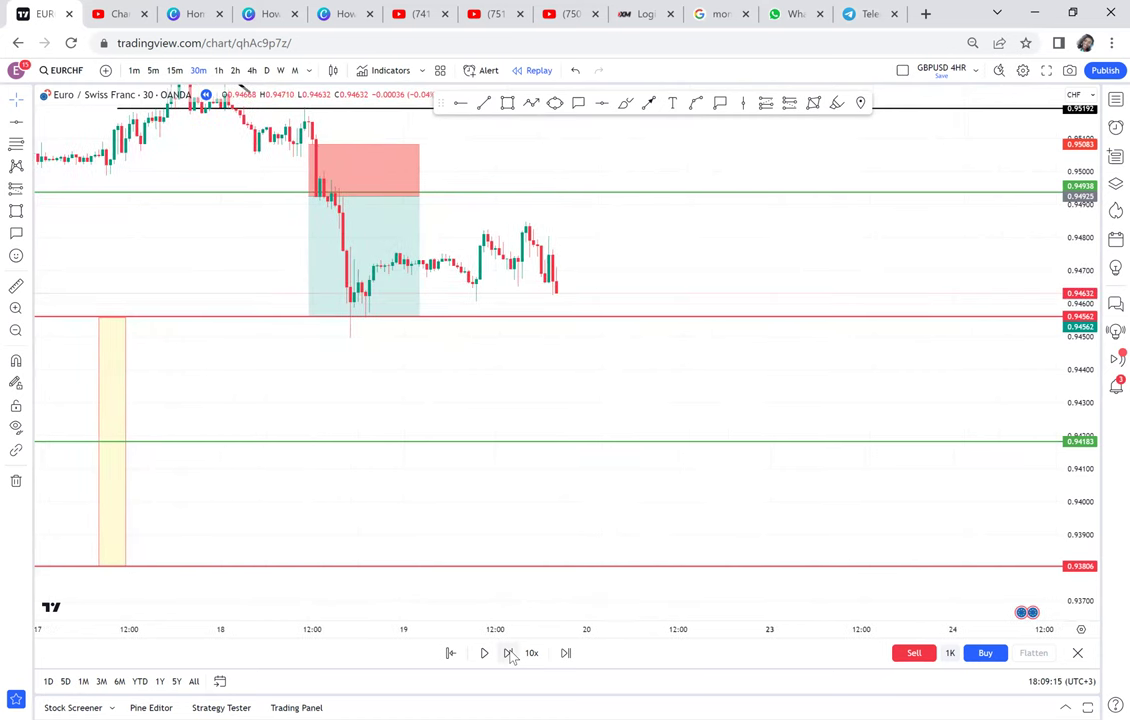
left_click(508, 653)
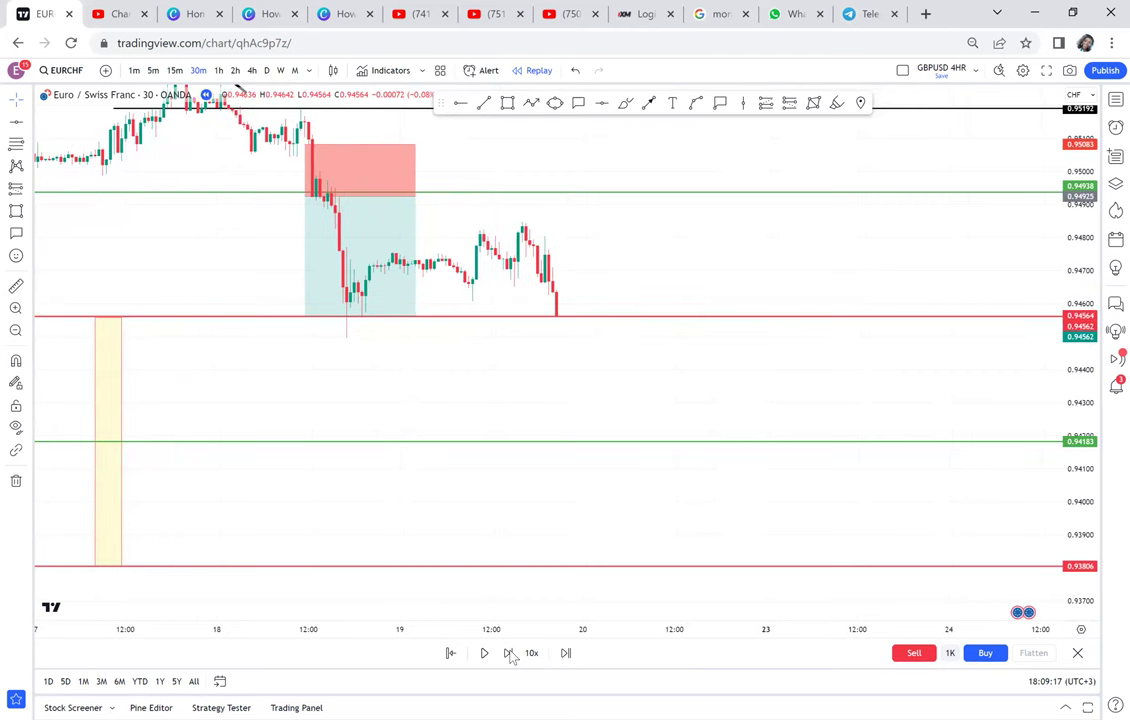
left_click(508, 653)
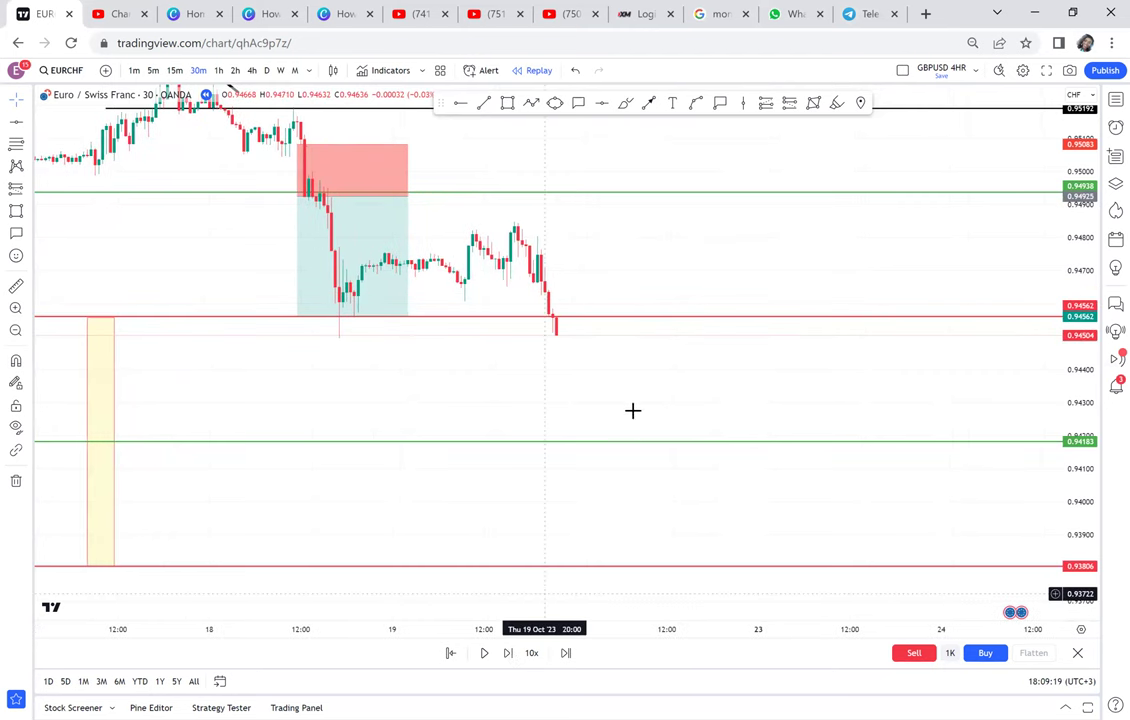
Place a short position at the latest candle with entry at 0.94547 and its target near the green line at 0.94174.
left_click_drag(647, 267, 770, 188)
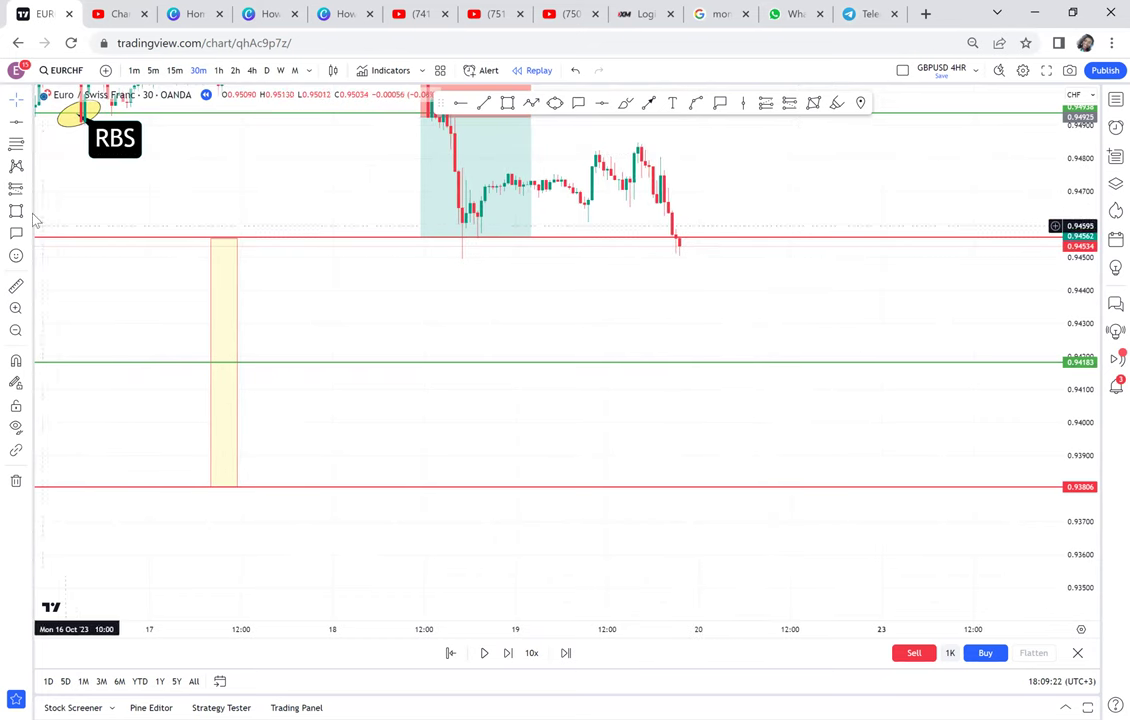
left_click_drag(326, 198, 305, 300)
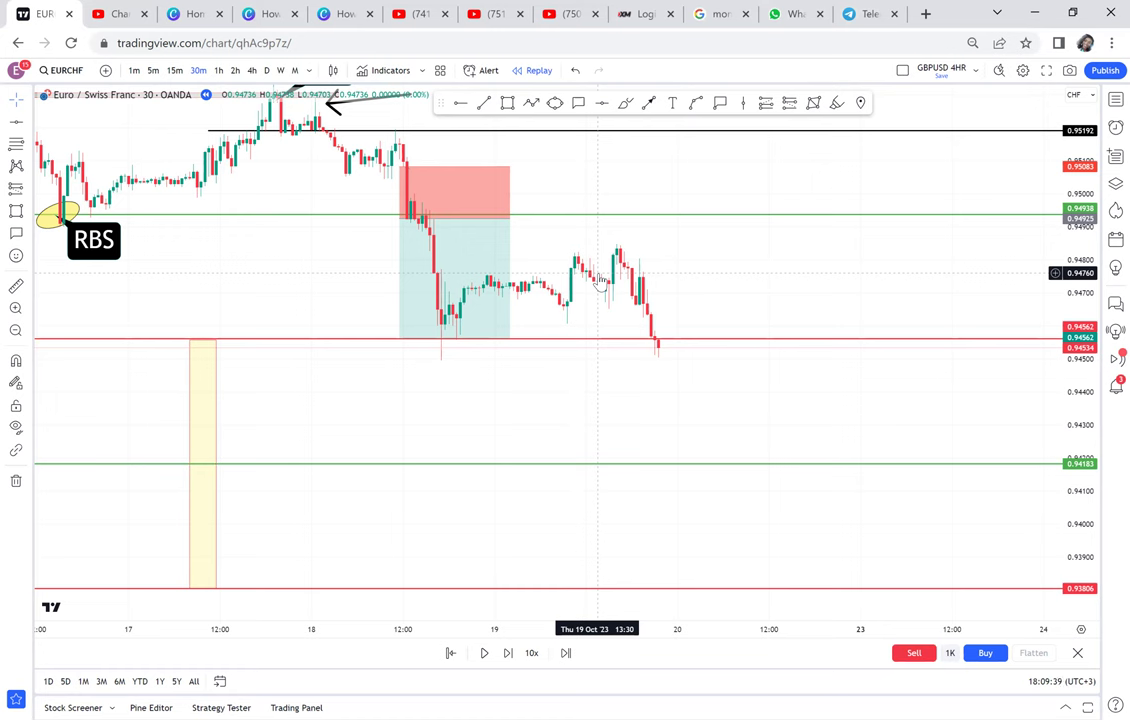
left_click(30, 193)
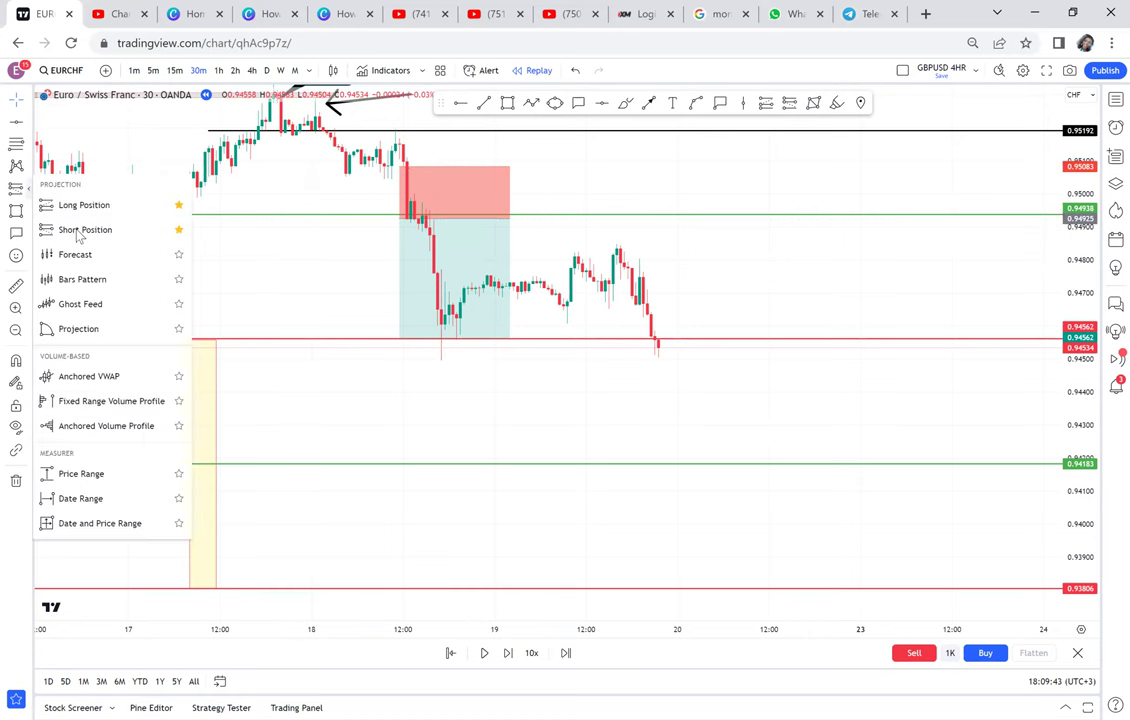
left_click(75, 226)
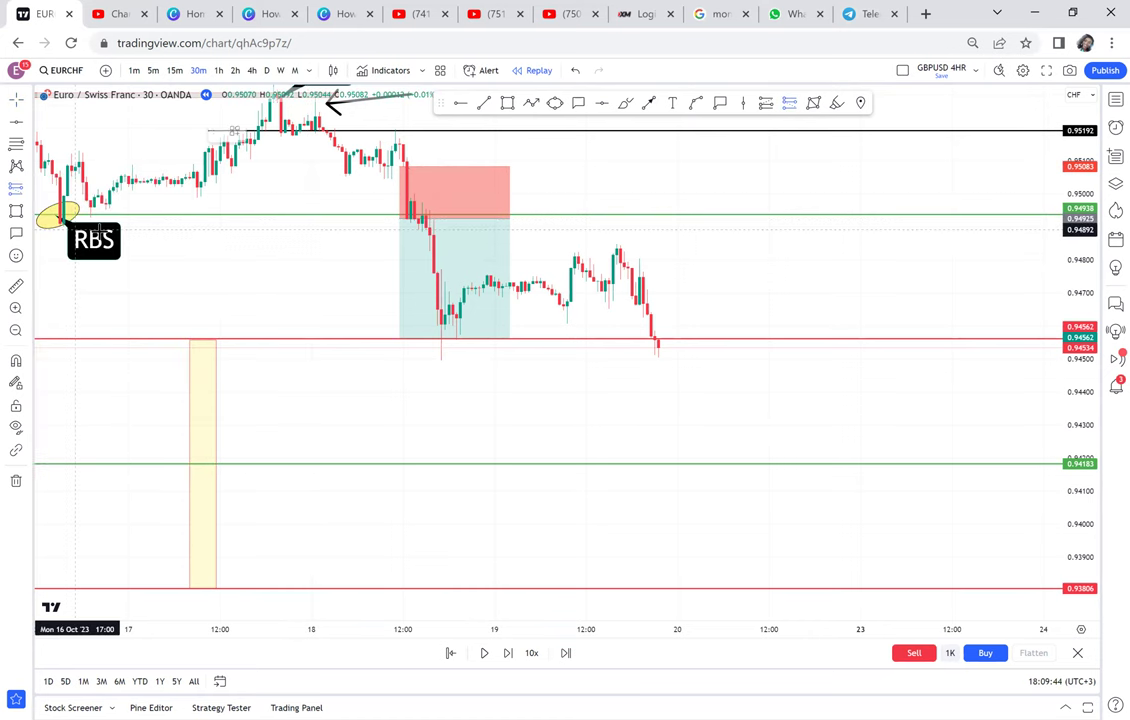
left_click(661, 343)
left_click_drag(661, 400, 651, 466)
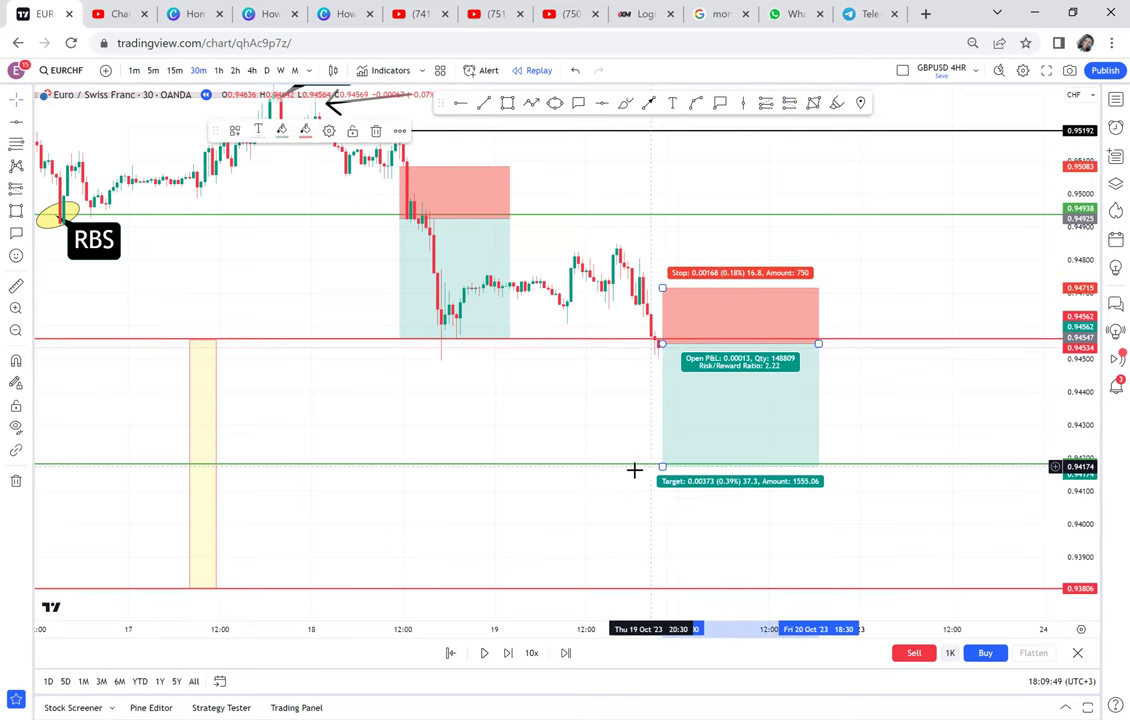
Measure the price distance from the latest candle's level down to the green line below, and clear the measurement.
left_click(16, 287)
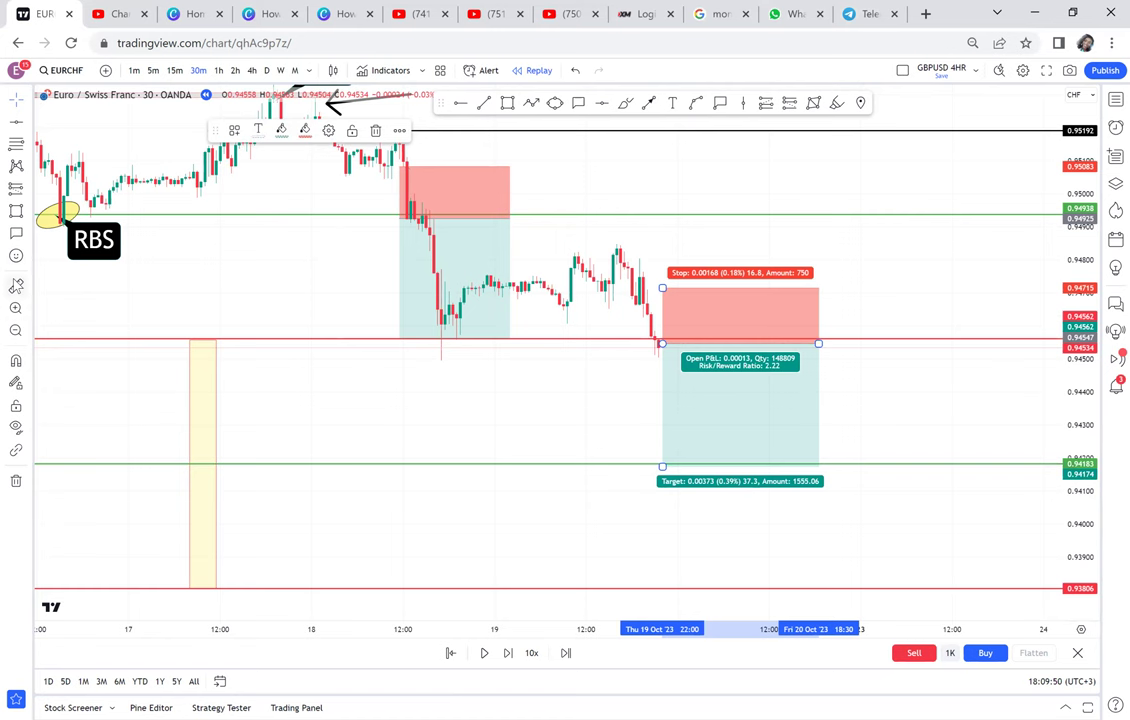
left_click(611, 348)
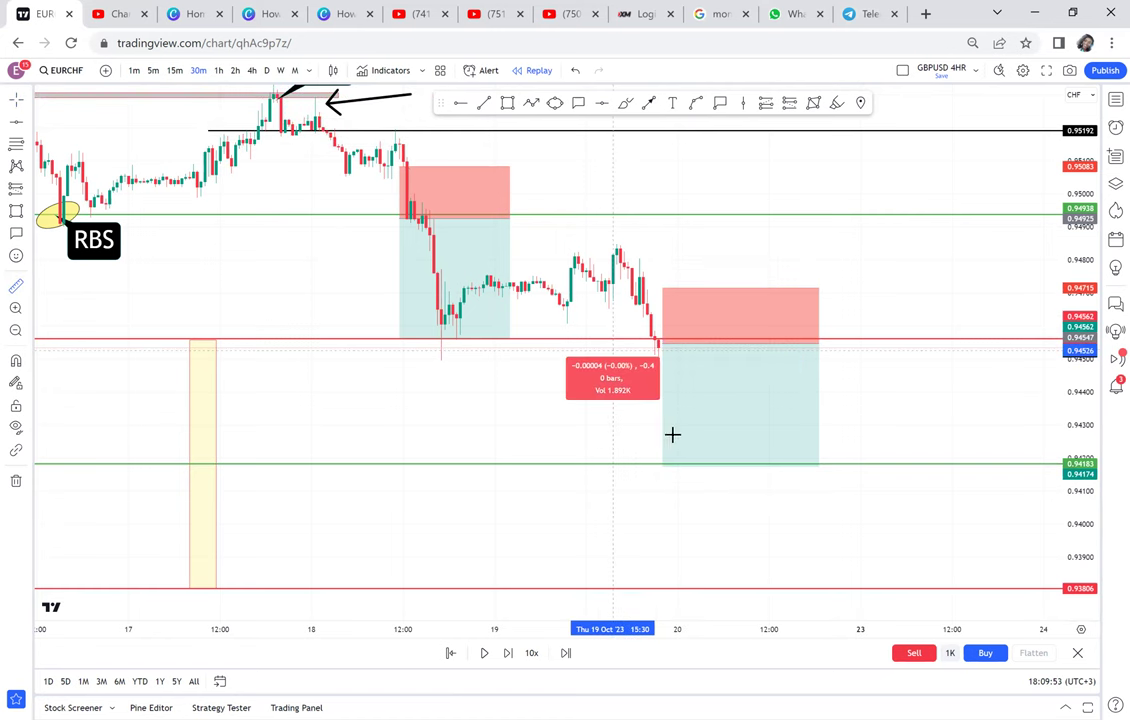
left_click(693, 466)
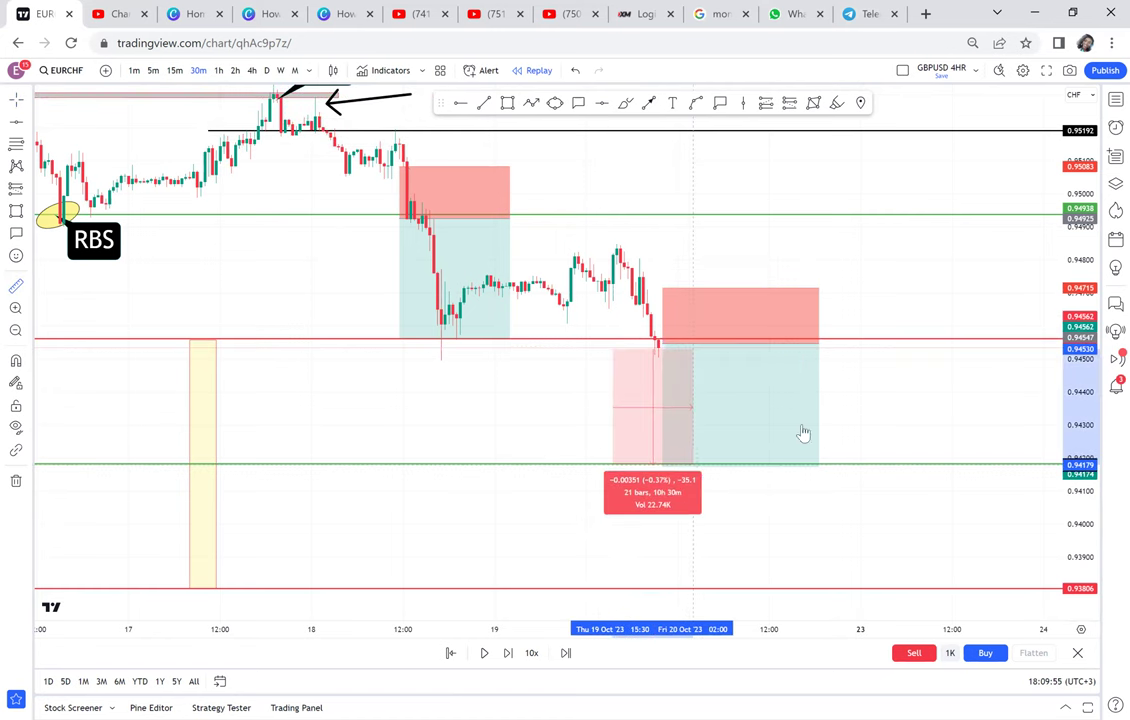
left_click(839, 424)
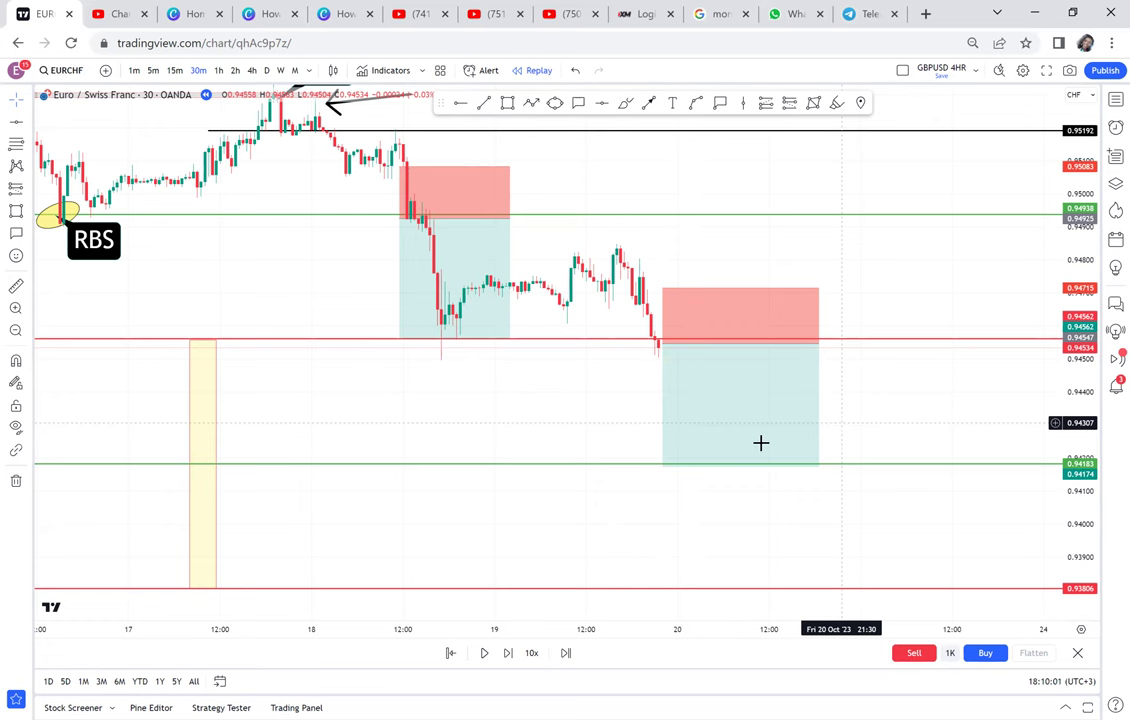
Advance the replay candle by candle through 20 October until price reaches the second short's target at 0.94174.
left_click(508, 653)
left_click(508, 653)
left_click(508, 653)
left_click(508, 653)
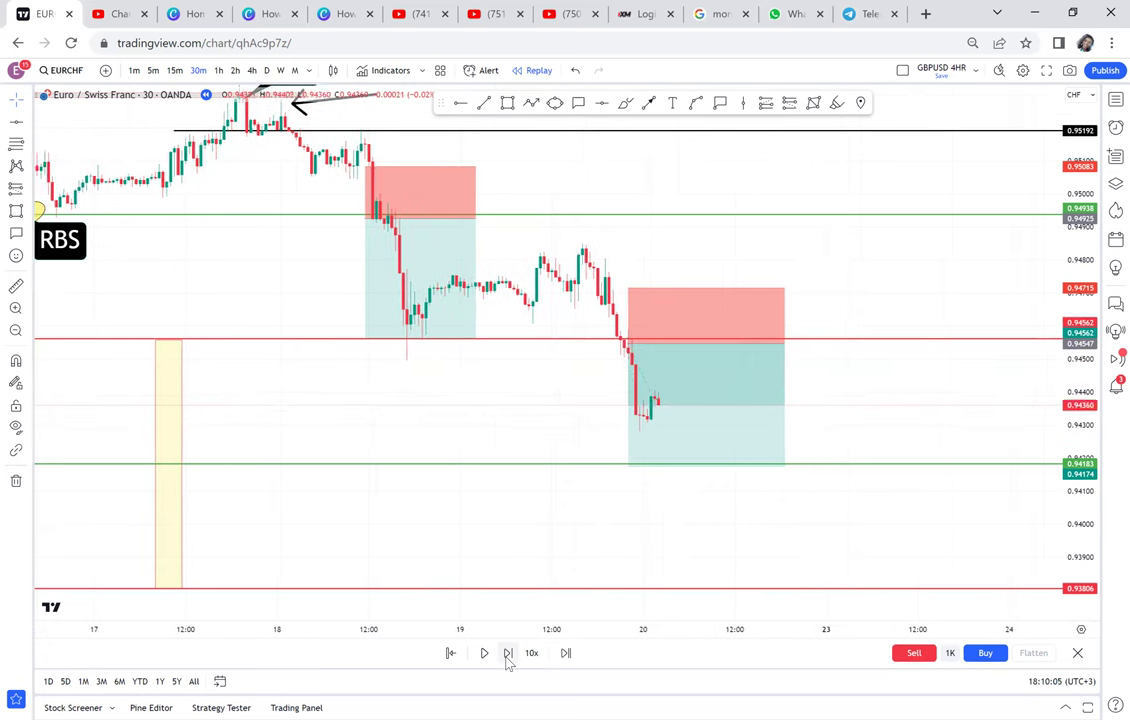
left_click(508, 653)
left_click(508, 653)
left_click(508, 653)
left_click(508, 653)
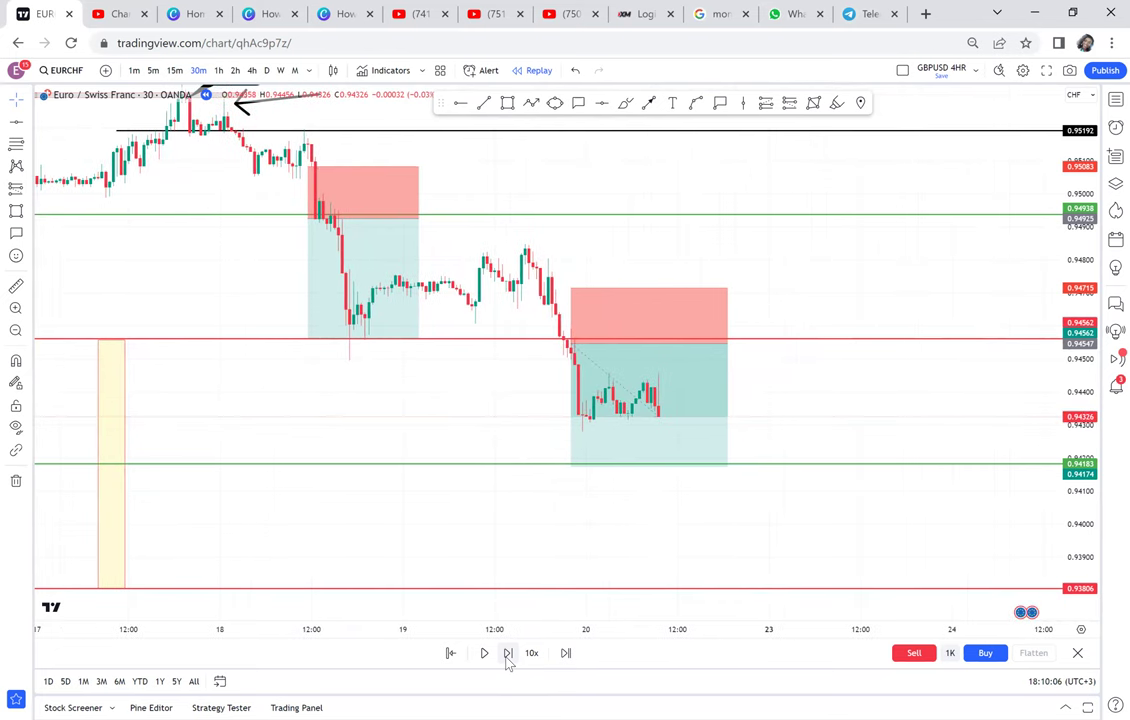
left_click(508, 653)
left_click(508, 653)
left_click(508, 653)
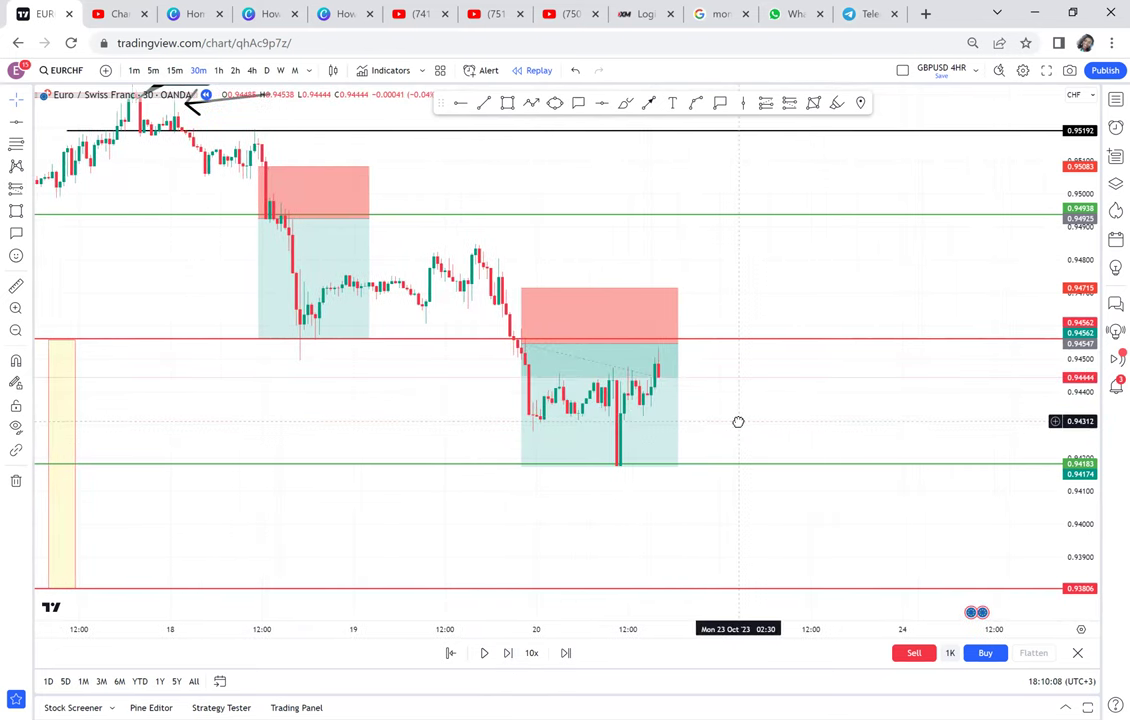
left_click_drag(738, 421, 984, 336)
left_click(644, 389)
left_click_drag(635, 396, 585, 396)
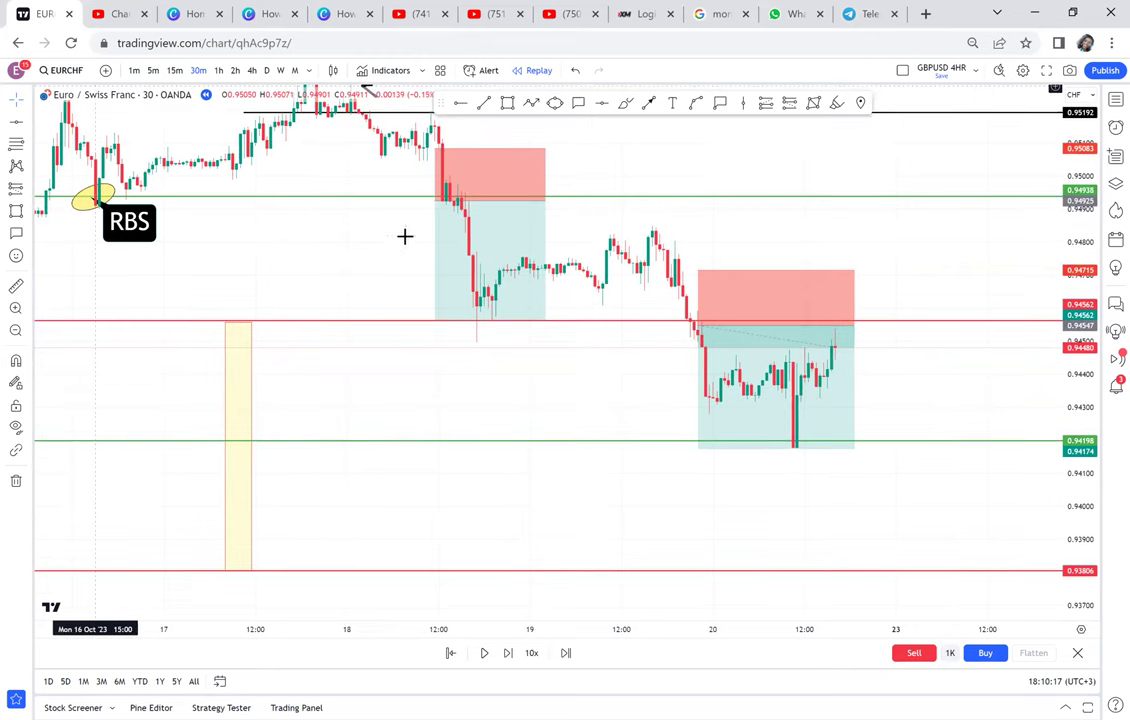
left_click_drag(409, 243, 607, 388)
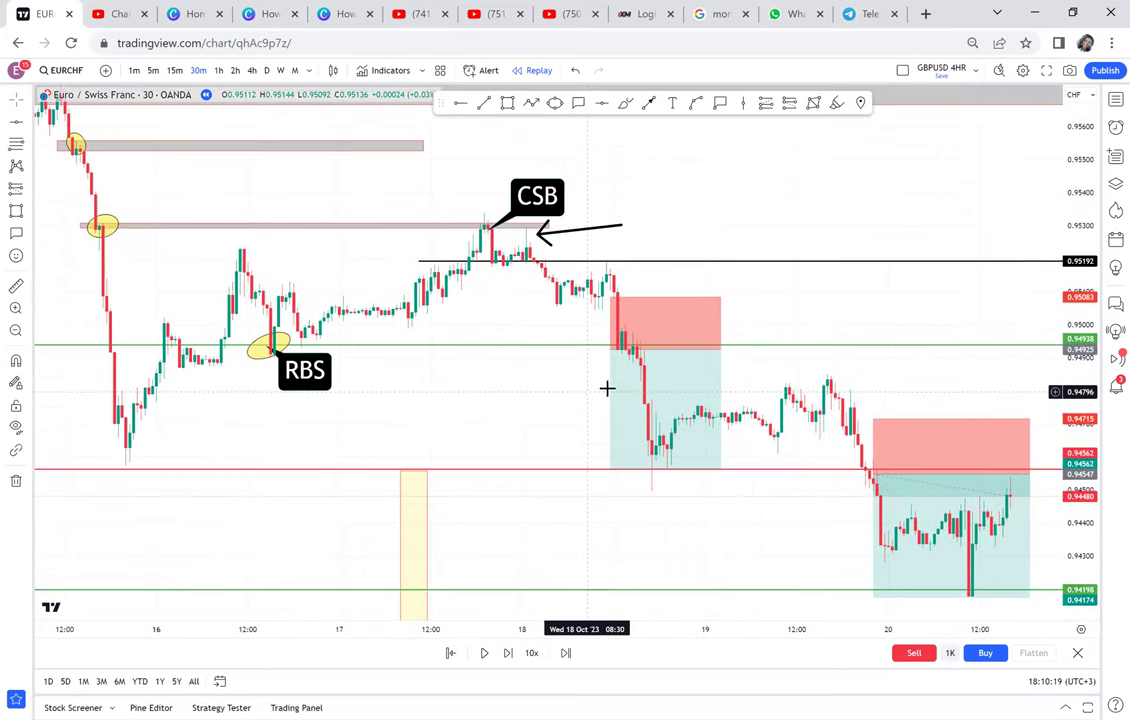